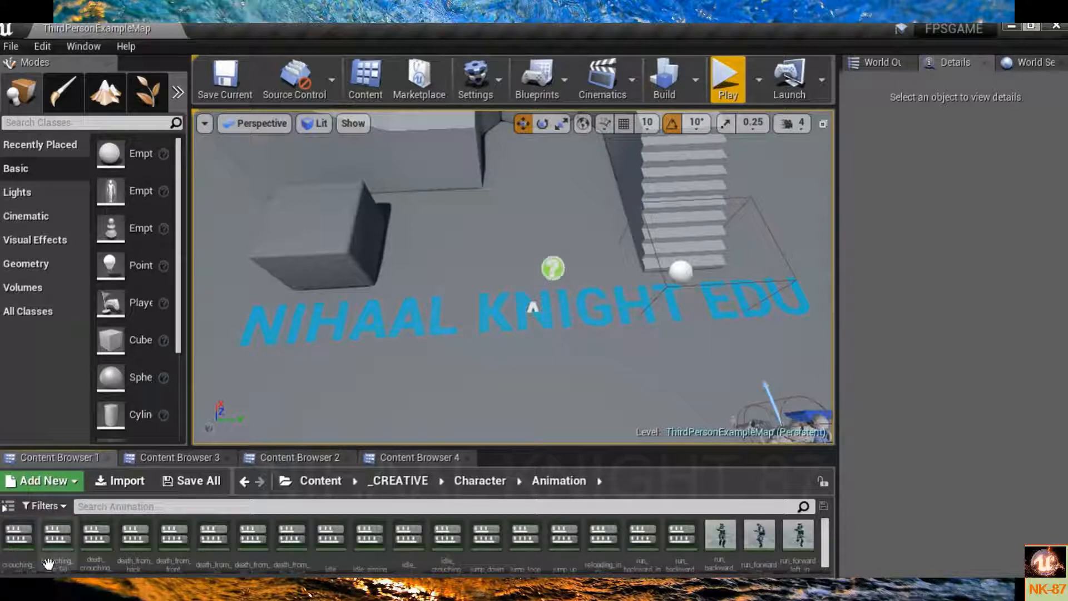
- Open the Swat_BP and Walk_Run_BS assets from the Character/BluePrint folder and bring up Swat_BP for editing
left_click(479, 482)
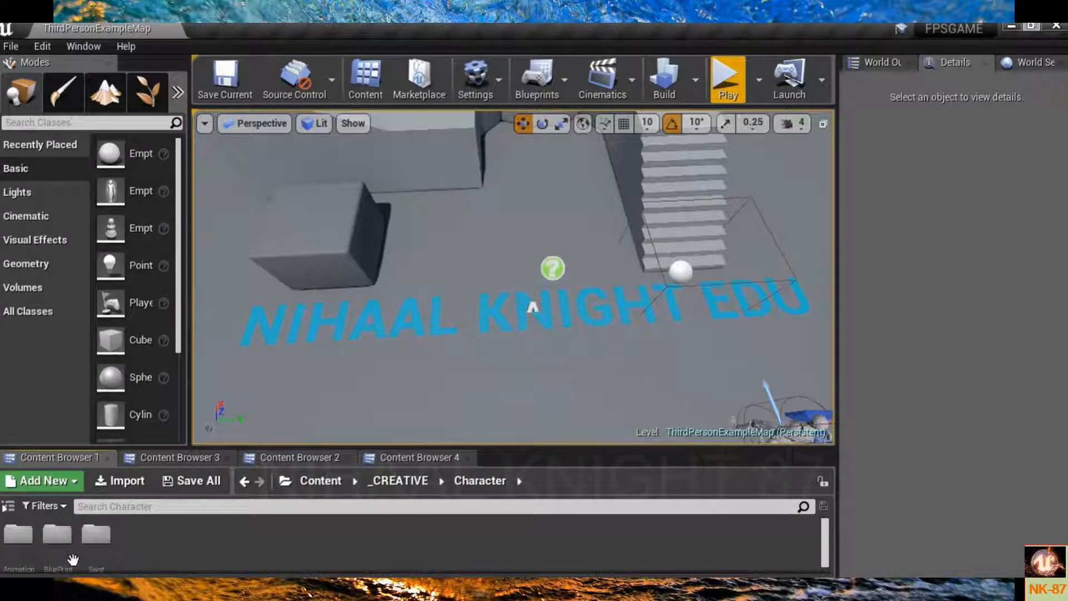
double_click(58, 535)
double_click(14, 548)
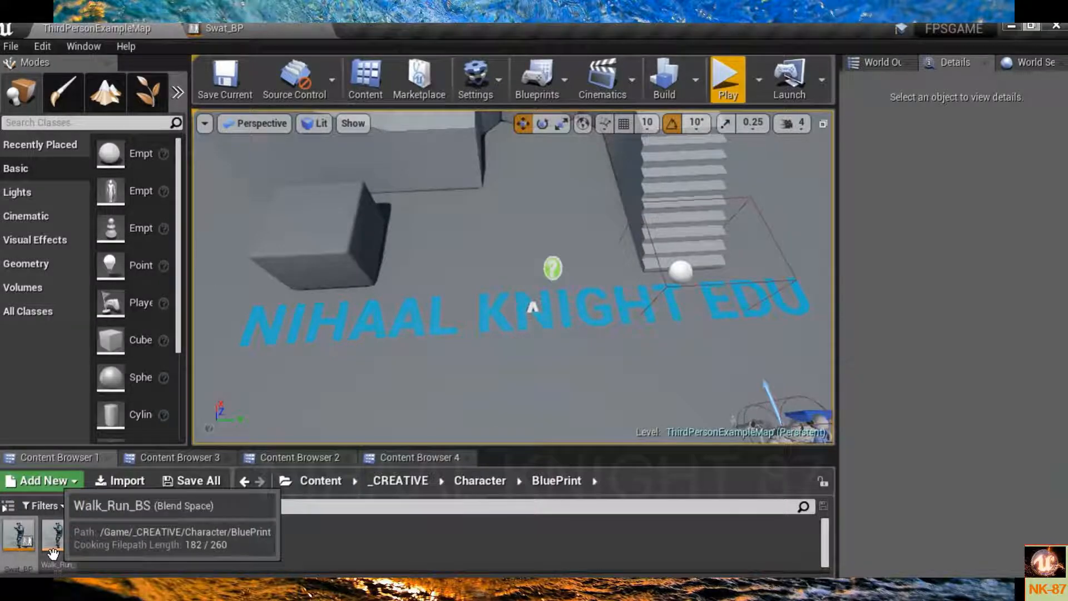
double_click(60, 556)
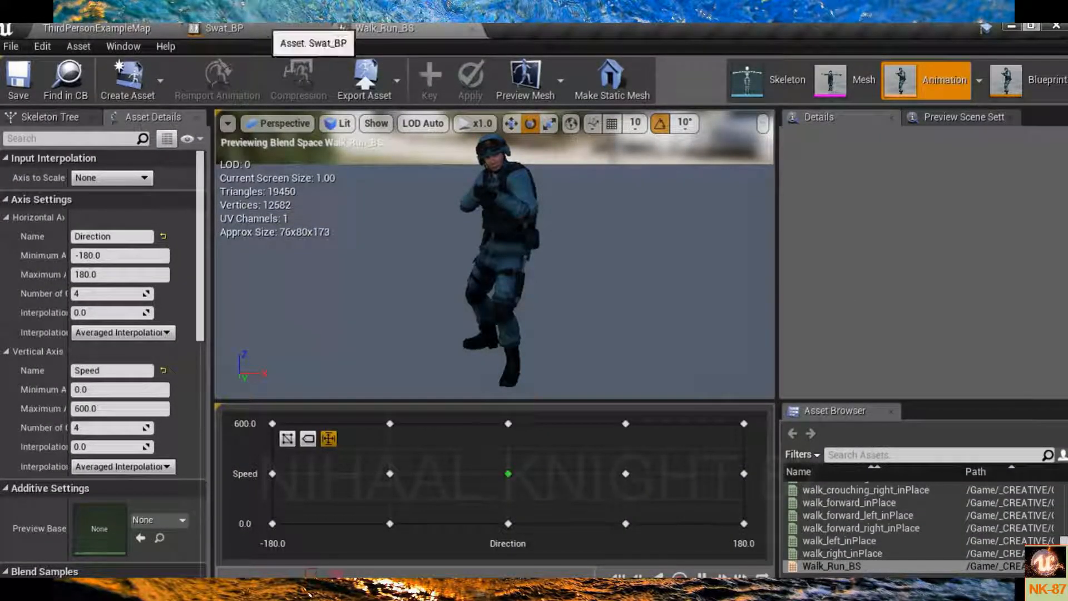
left_click(251, 28)
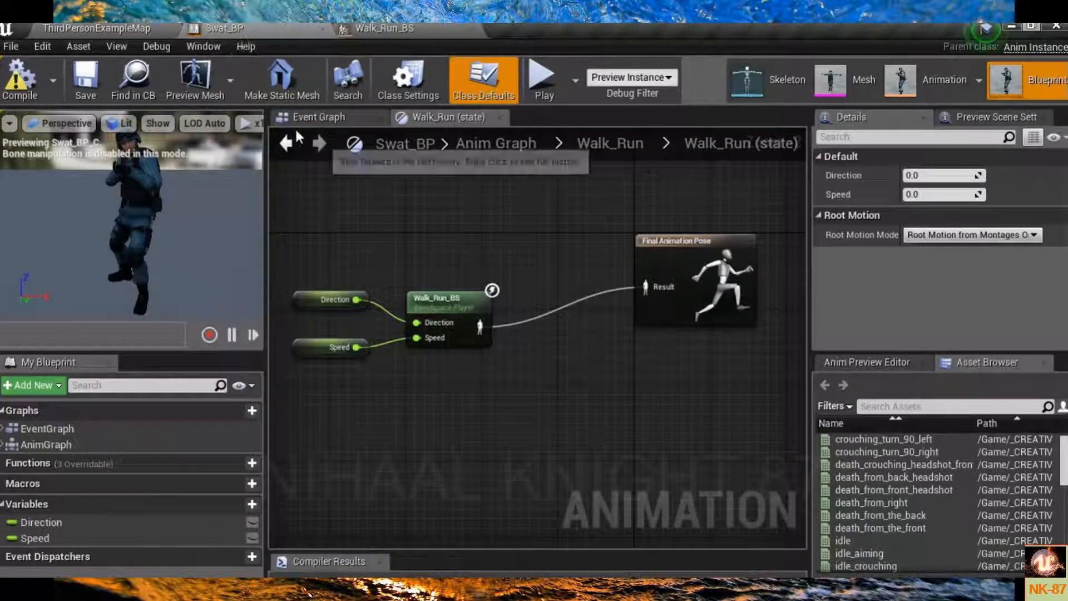
- Examine how the Direction and Speed variables feed the Walk_Run_BS blend space in the Walk_Run state graph
right_click_drag(386, 179, 378, 256)
right_click_drag(460, 306, 481, 274)
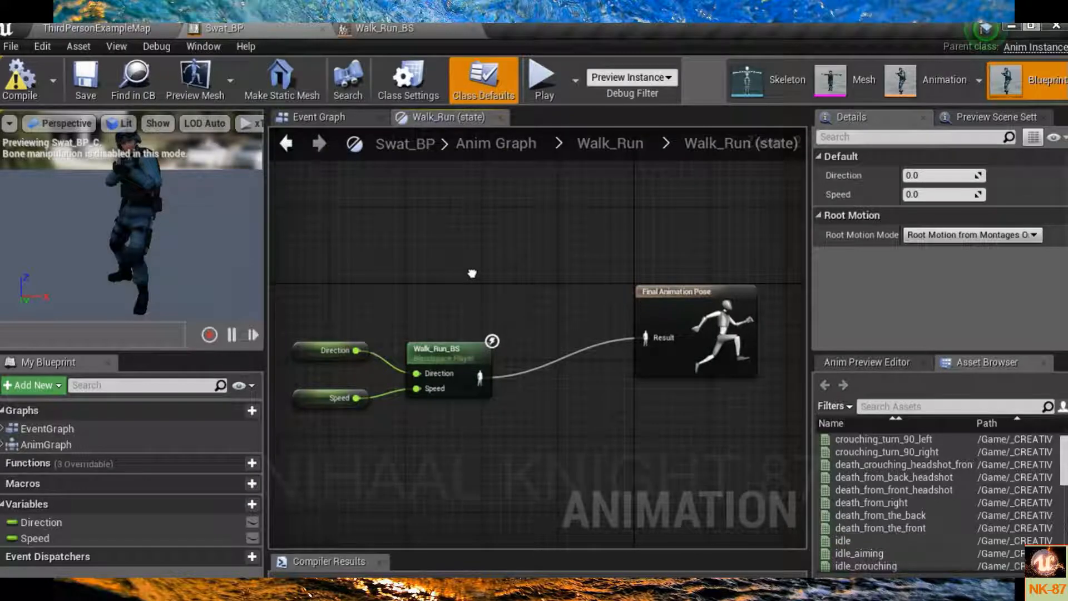
left_click_drag(334, 256, 510, 258)
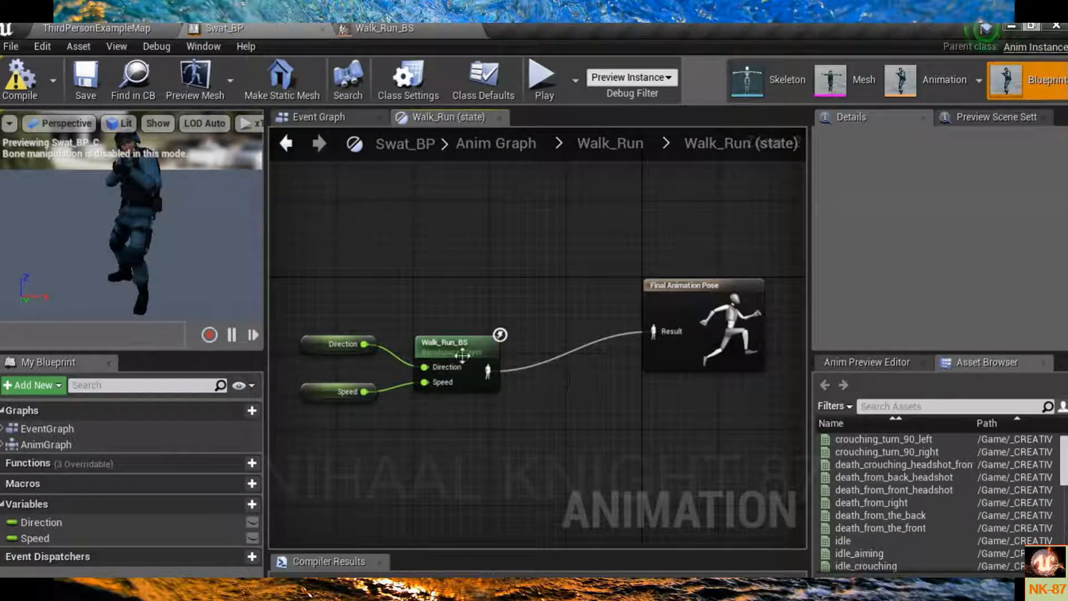
scroll(348, 360, "up", 2)
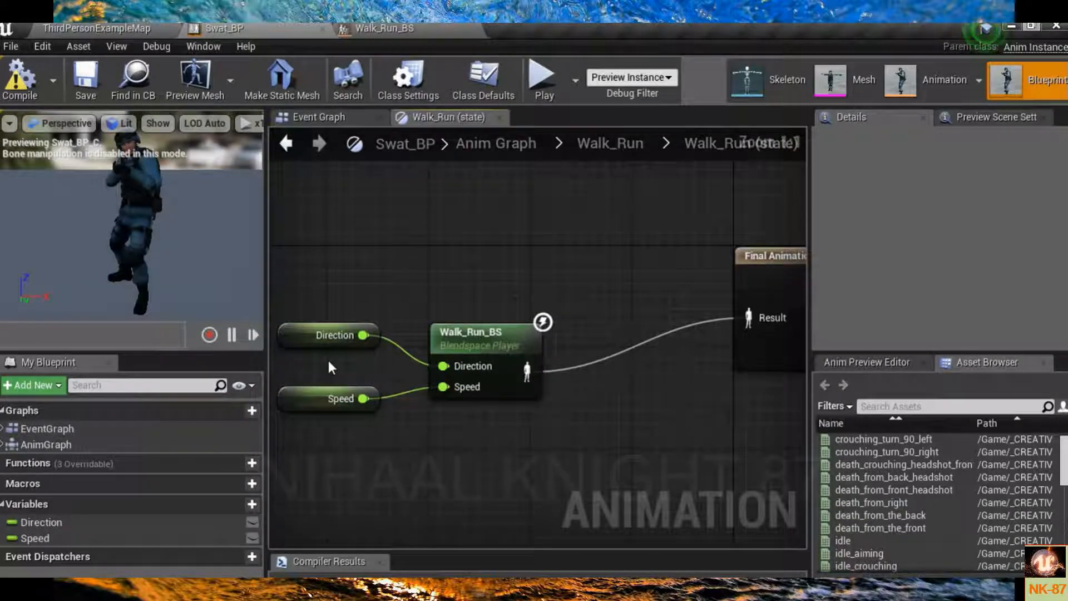
scroll(327, 367, "down", 2)
scroll(452, 285, "up", 1)
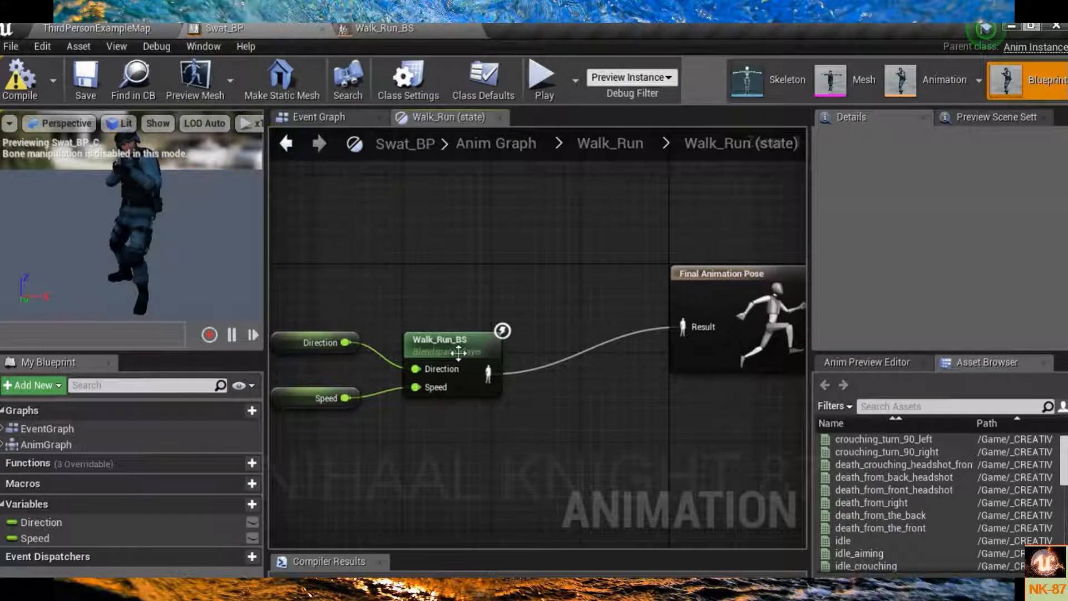
right_click_drag(386, 320, 459, 321)
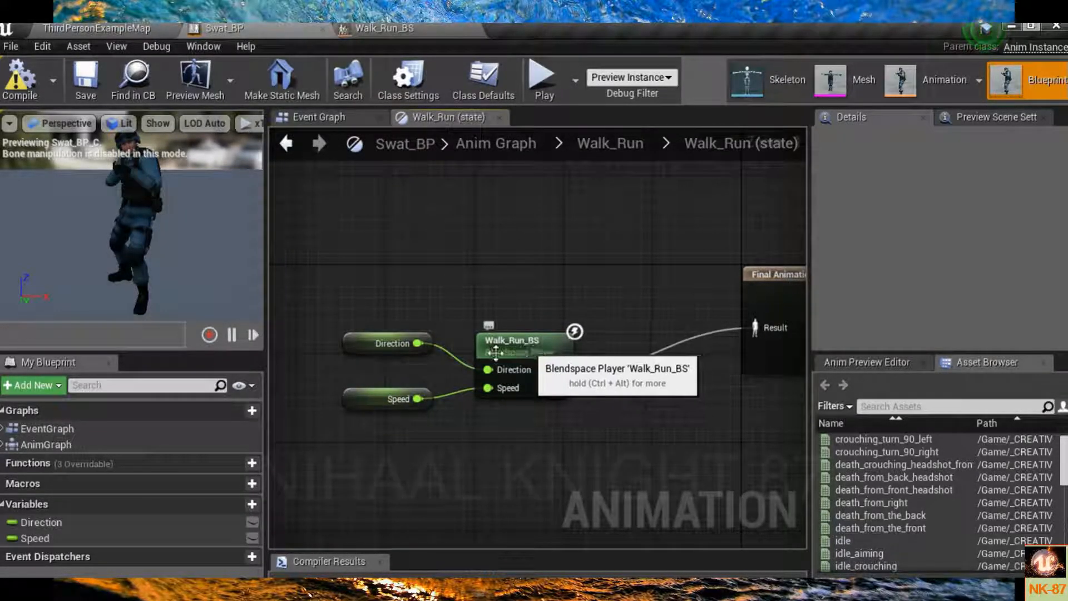
left_click(359, 343)
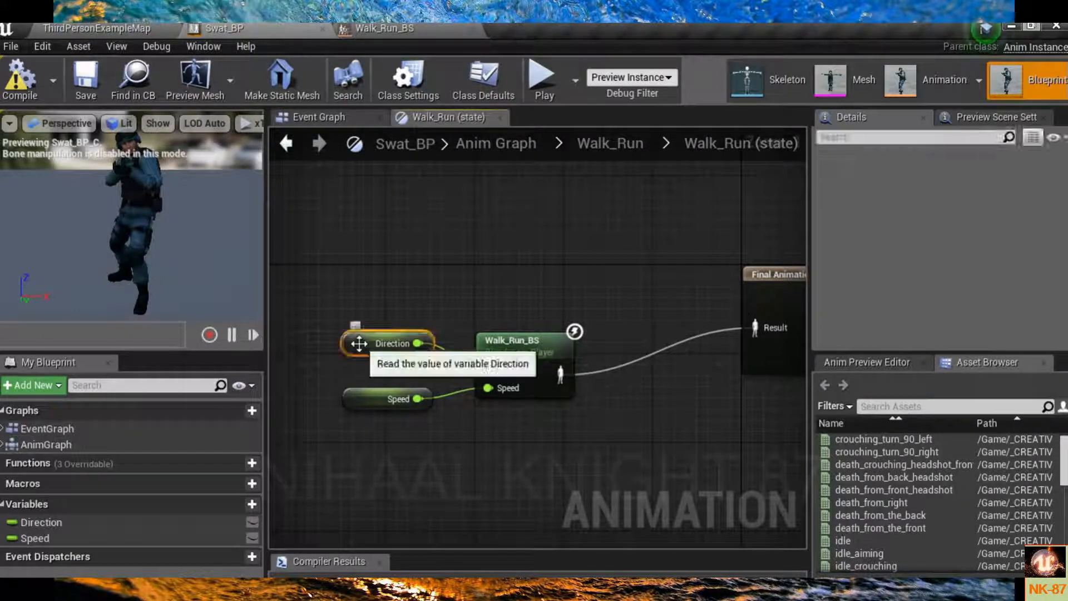
left_click(359, 400)
left_click(366, 346)
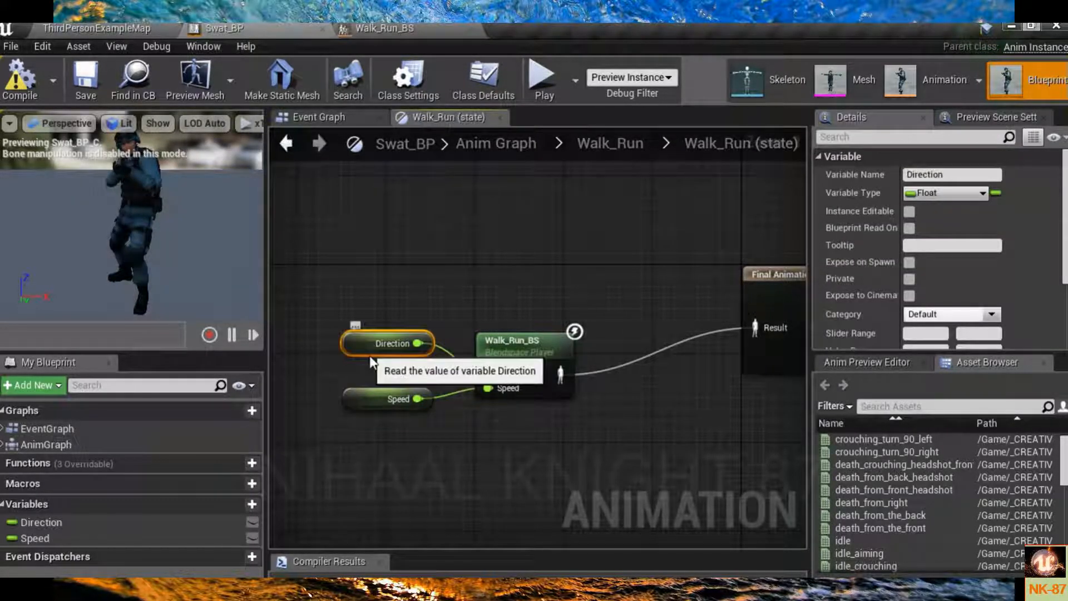
left_click(361, 405)
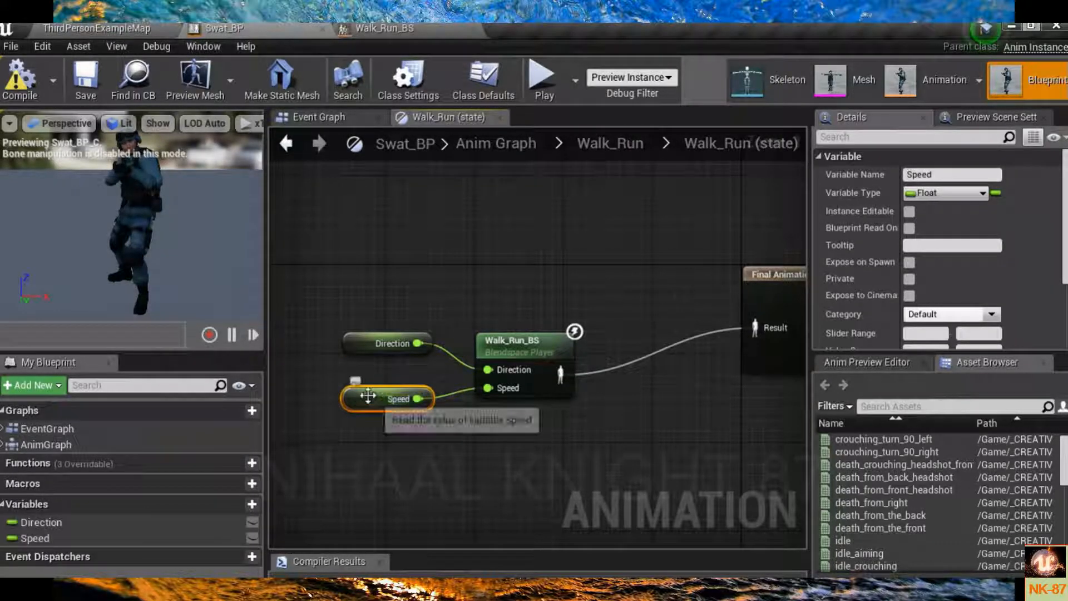
left_click(363, 342)
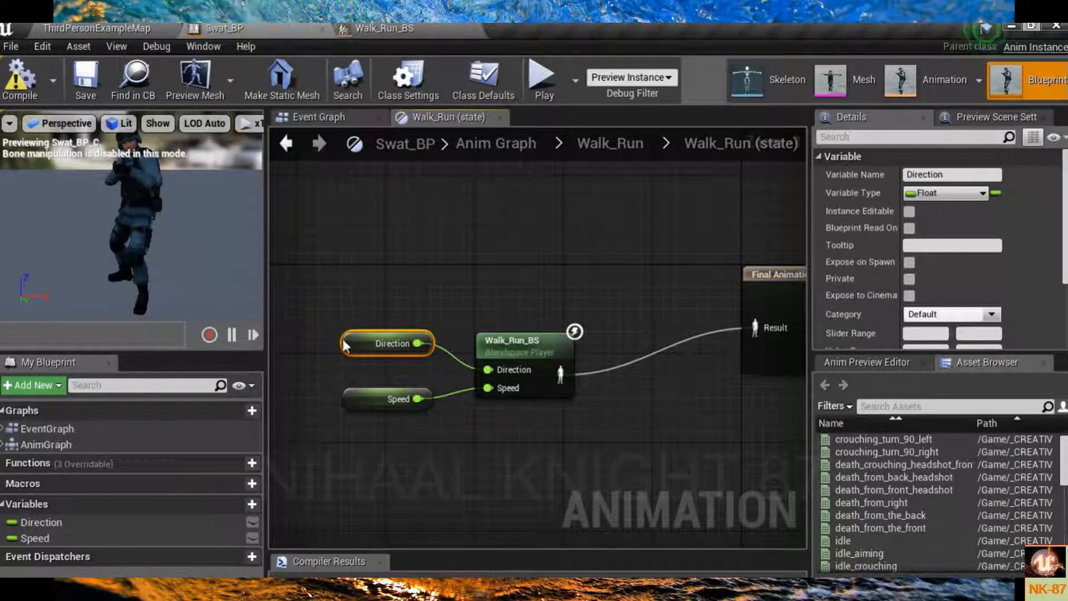
left_click(700, 478)
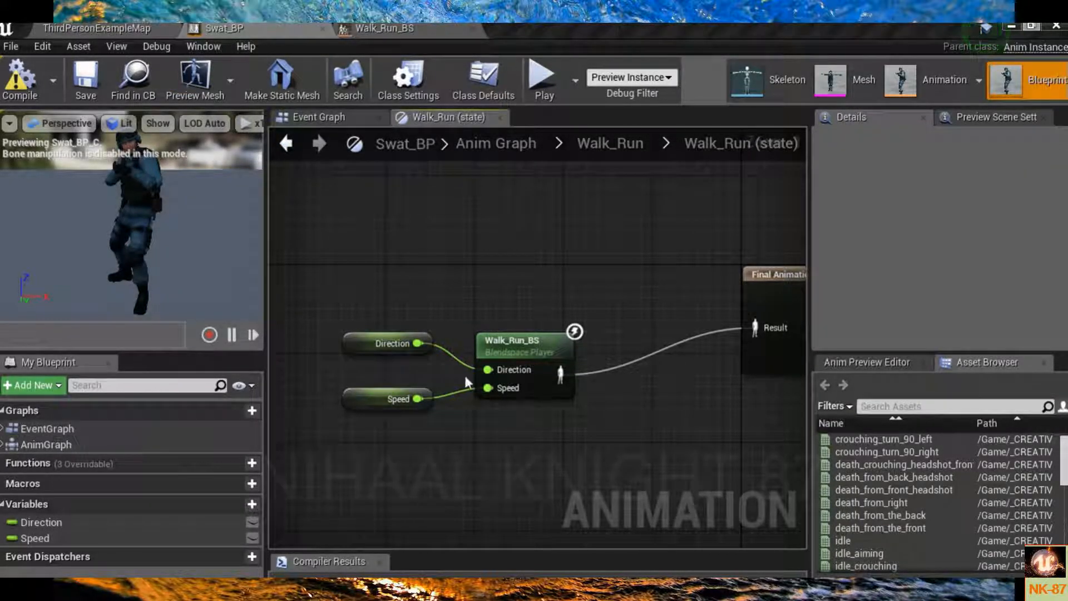
right_click(438, 283)
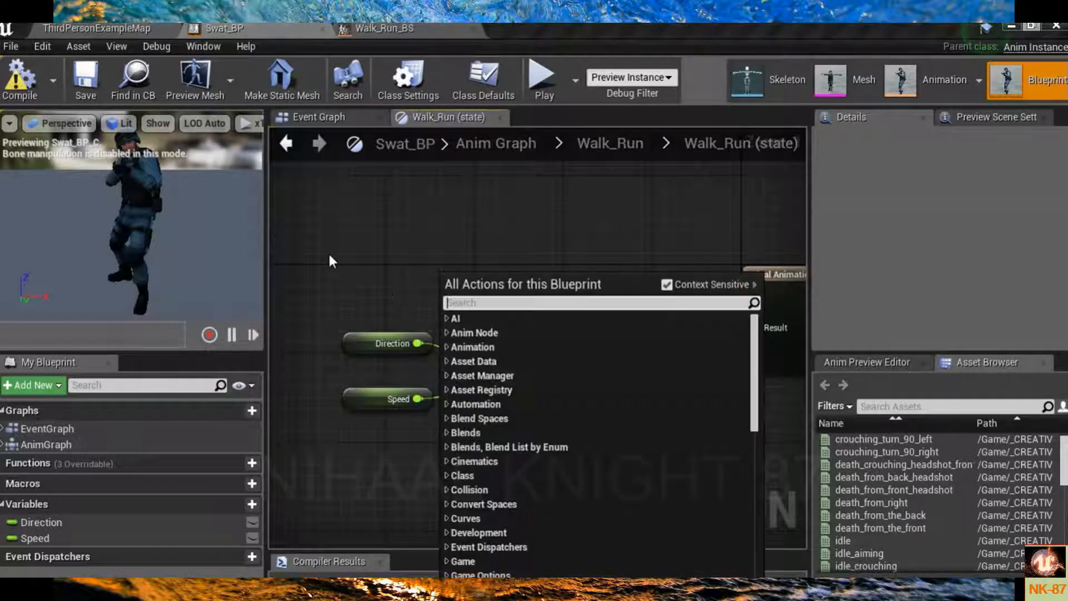
left_click(383, 266)
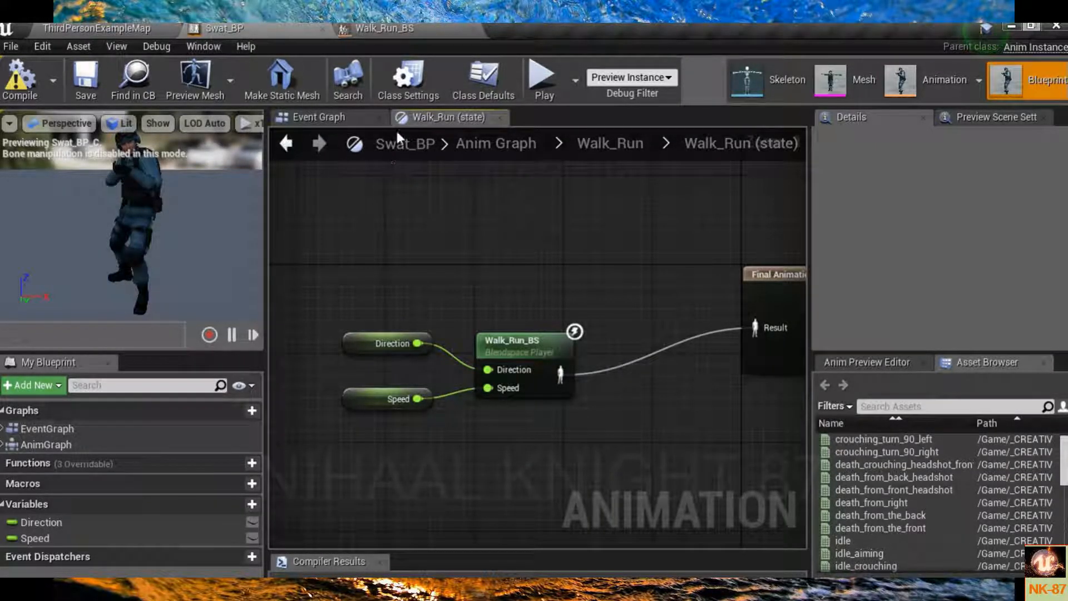
- Go up to the Walk_Run state machine and open the Idle to Walk_Run transition rule
left_click(609, 144)
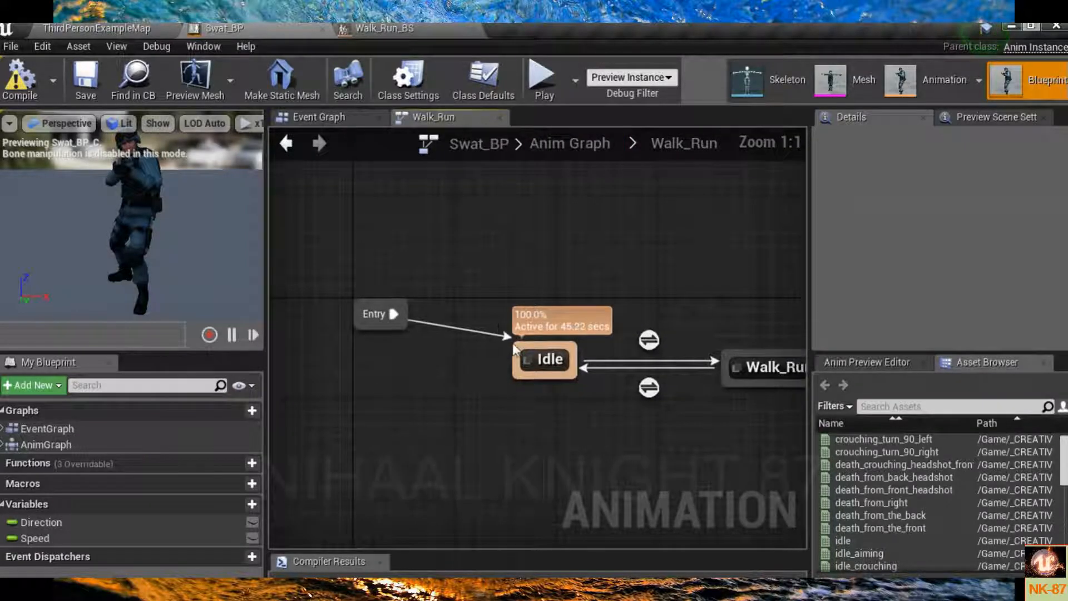
right_click_drag(559, 361, 479, 349)
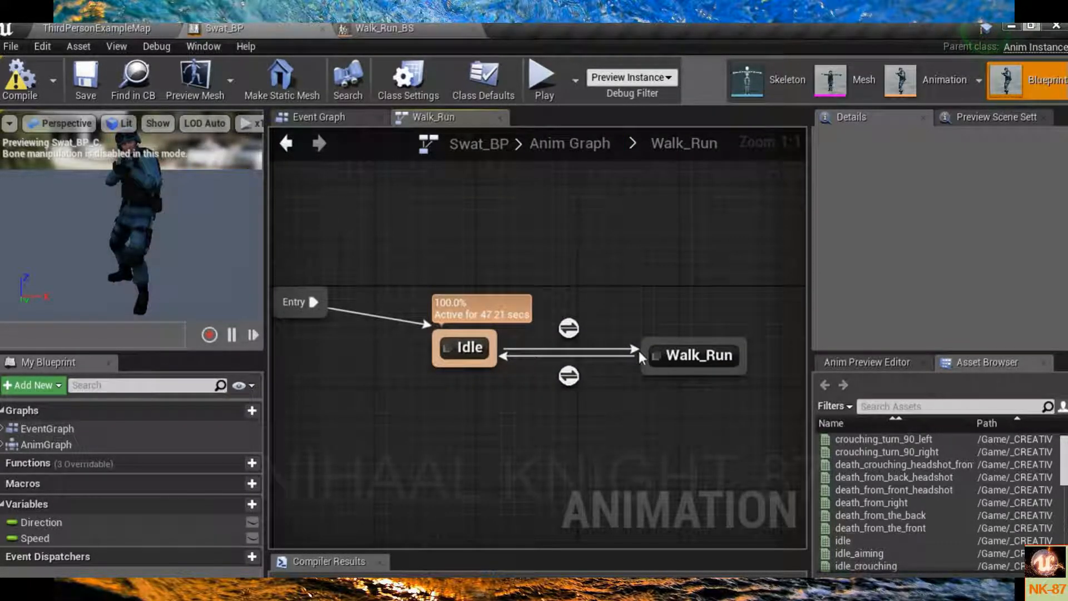
right_click_drag(487, 397, 388, 411)
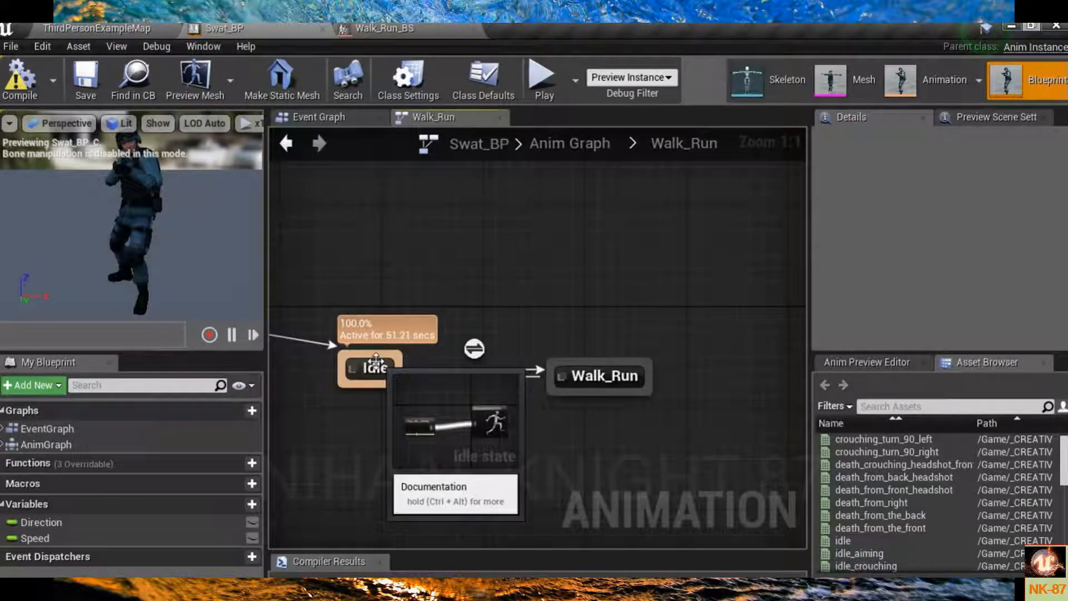
double_click(476, 352)
right_click_drag(483, 369, 548, 364)
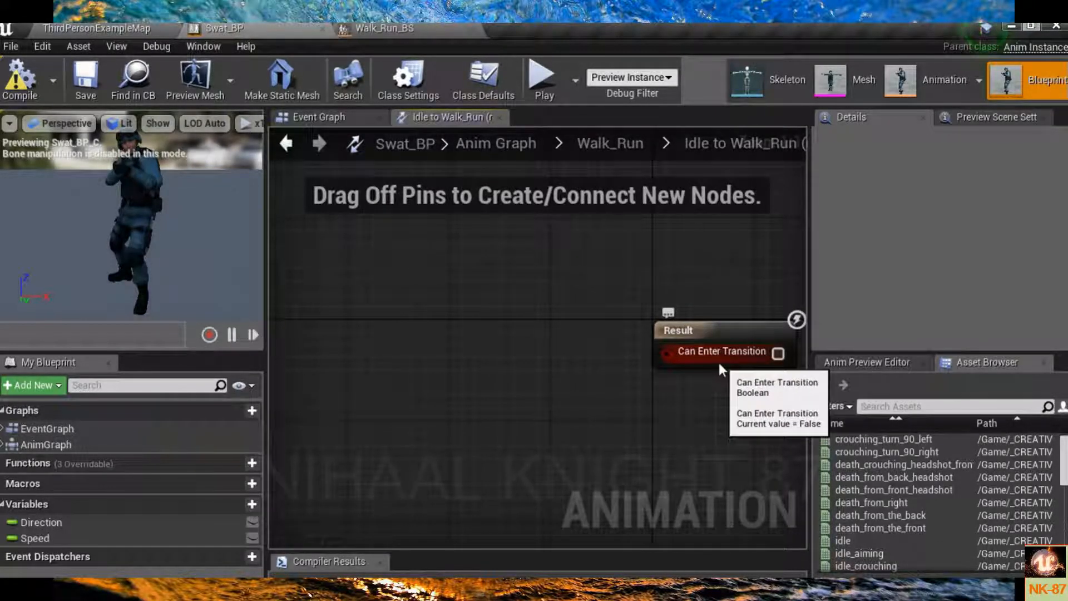
- Add a float >= float comparison node feeding the Can Enter Transition input of the Result node
left_click_drag(664, 353, 496, 419)
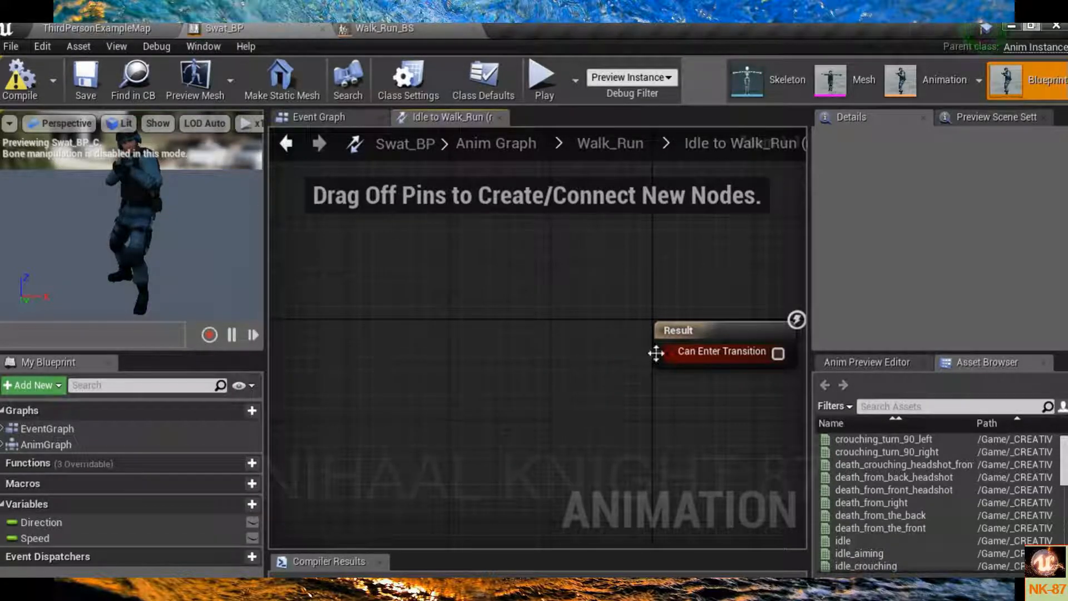
left_click_drag(665, 354, 494, 418)
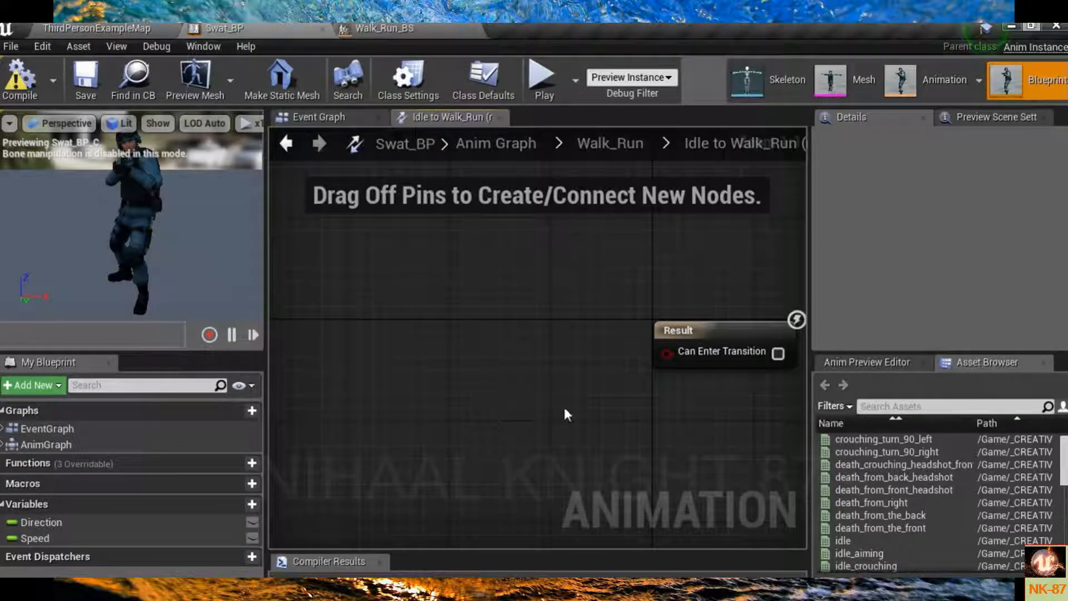
left_click_drag(681, 355, 479, 413)
left_click_drag(668, 351, 467, 411)
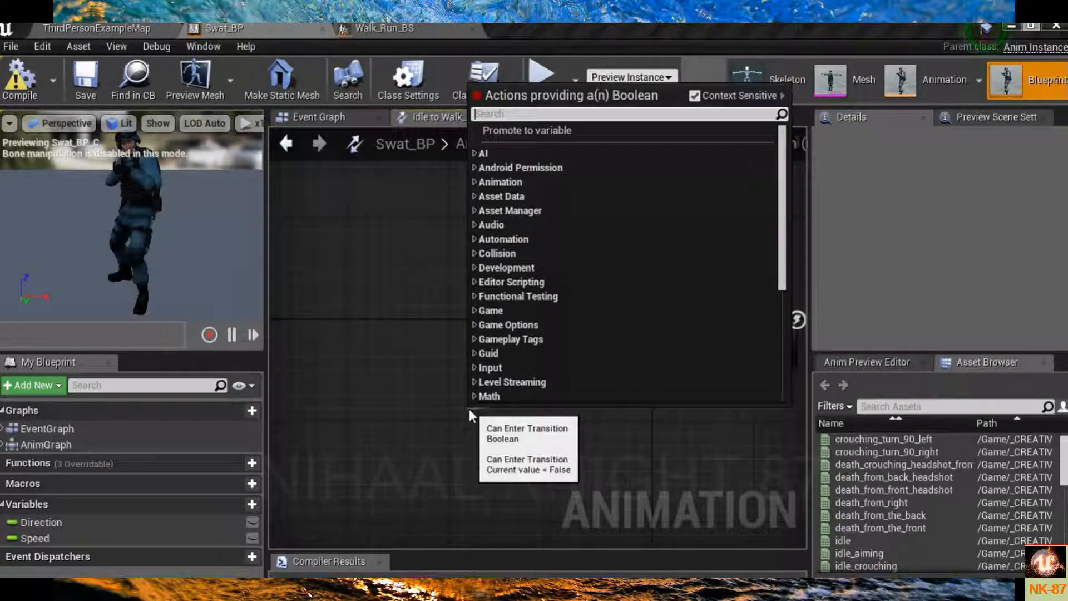
type("float")
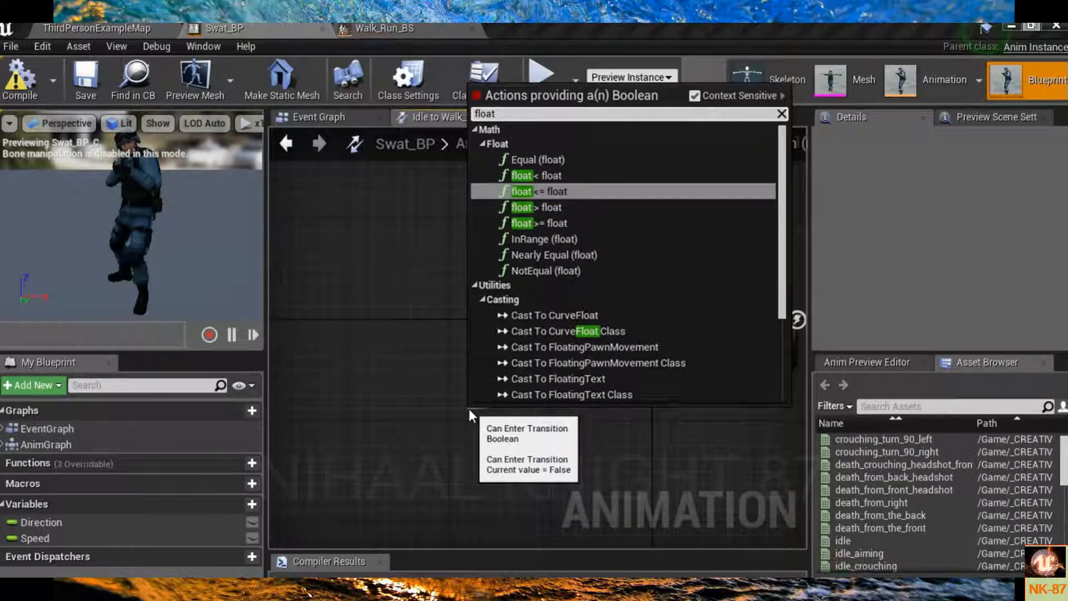
type(">")
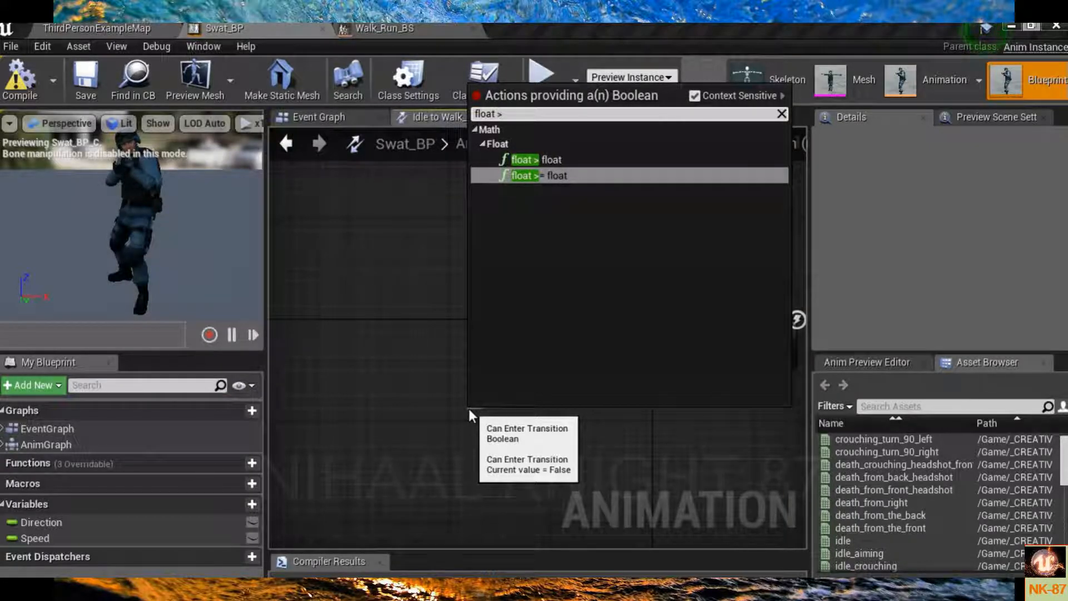
key("Return")
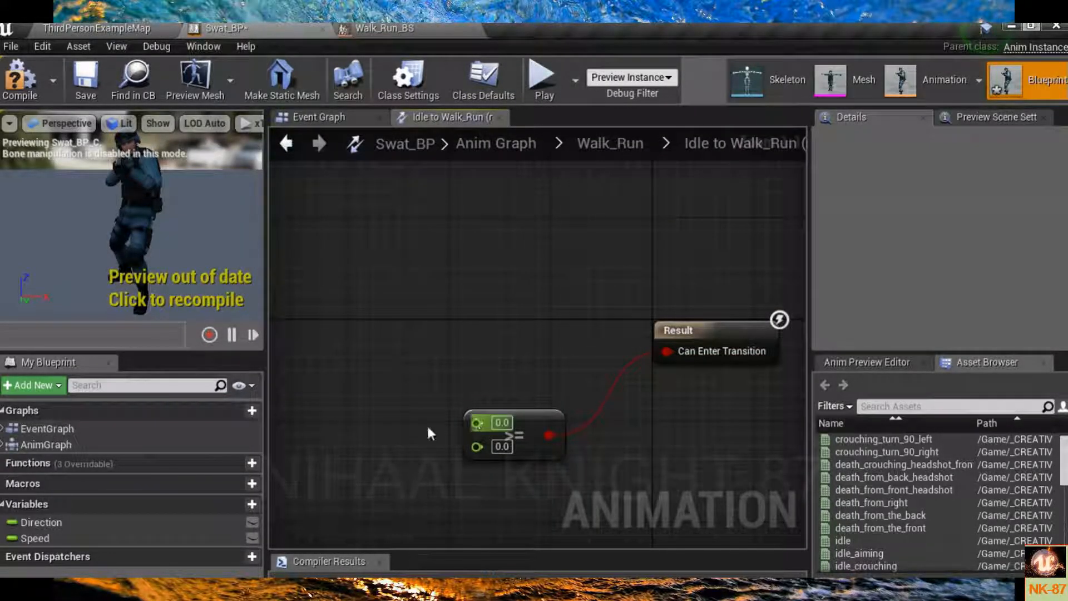
- Place a Speed variable getter in the transition graph and connect it to the first input of the >= node
right_click_drag(397, 374, 469, 391)
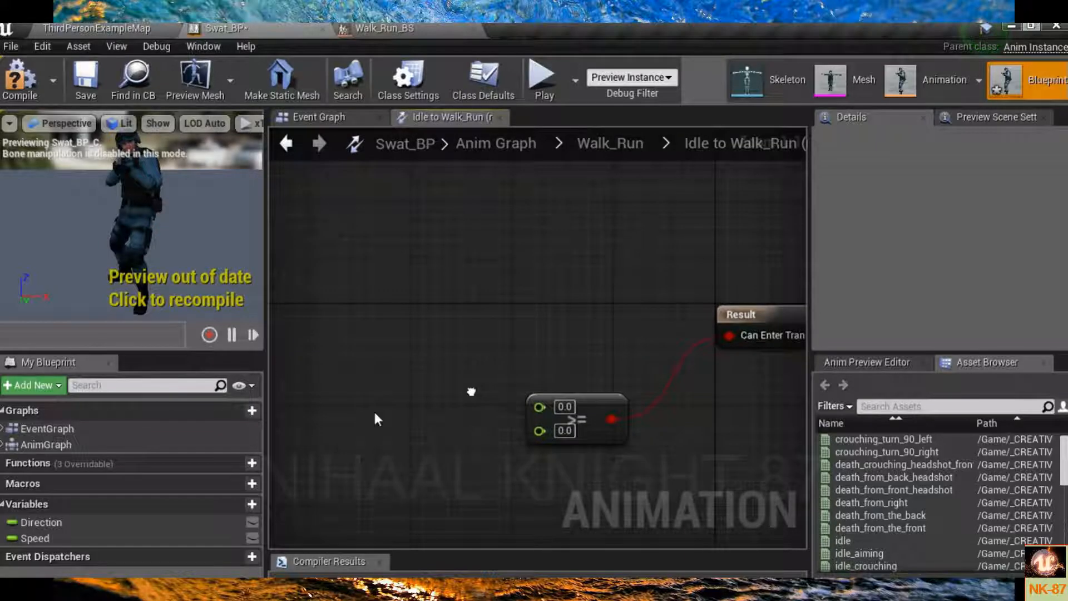
right_click_drag(545, 486, 512, 469)
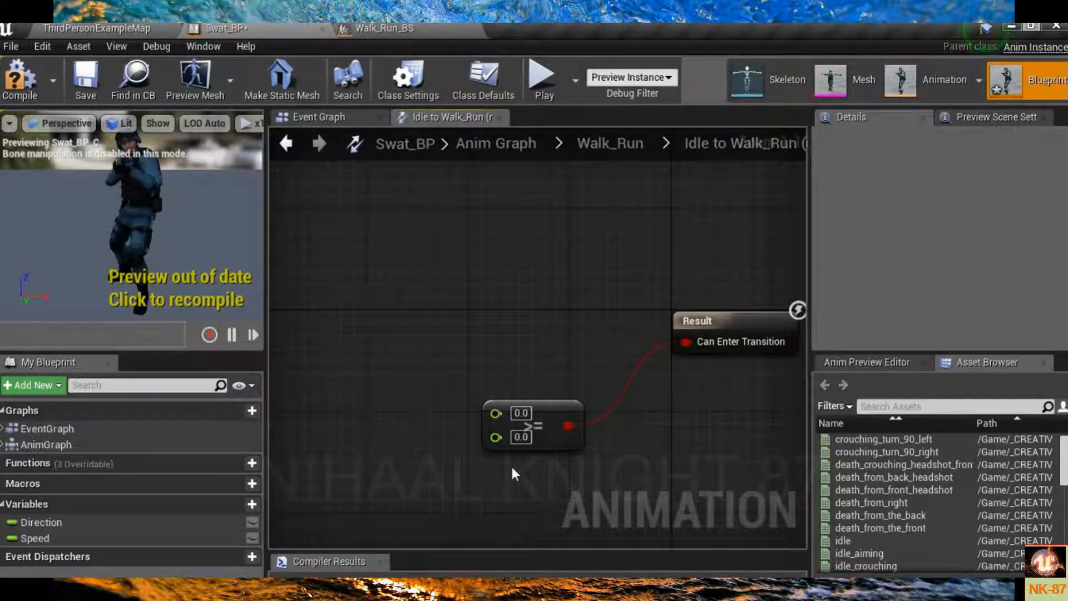
right_click_drag(398, 433, 373, 417)
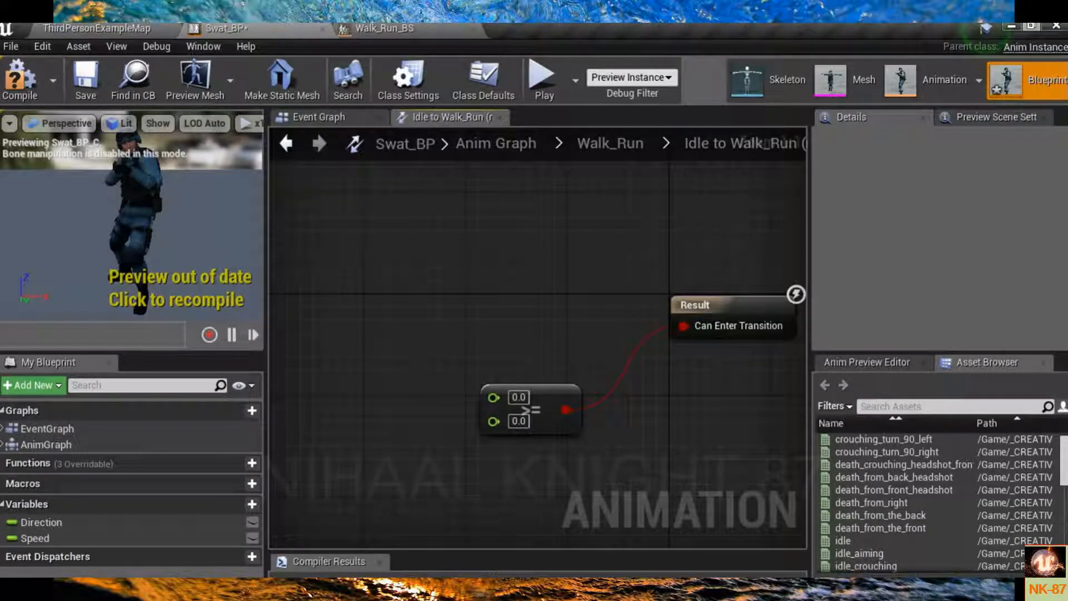
right_click_drag(345, 434, 365, 445)
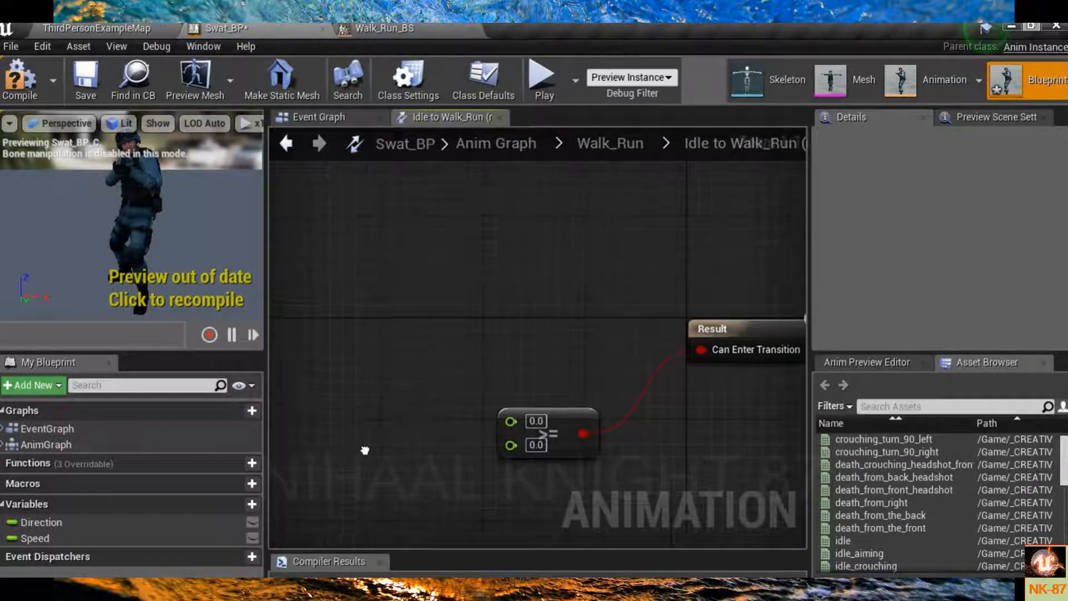
left_click_drag(58, 538, 440, 422, "ctrl")
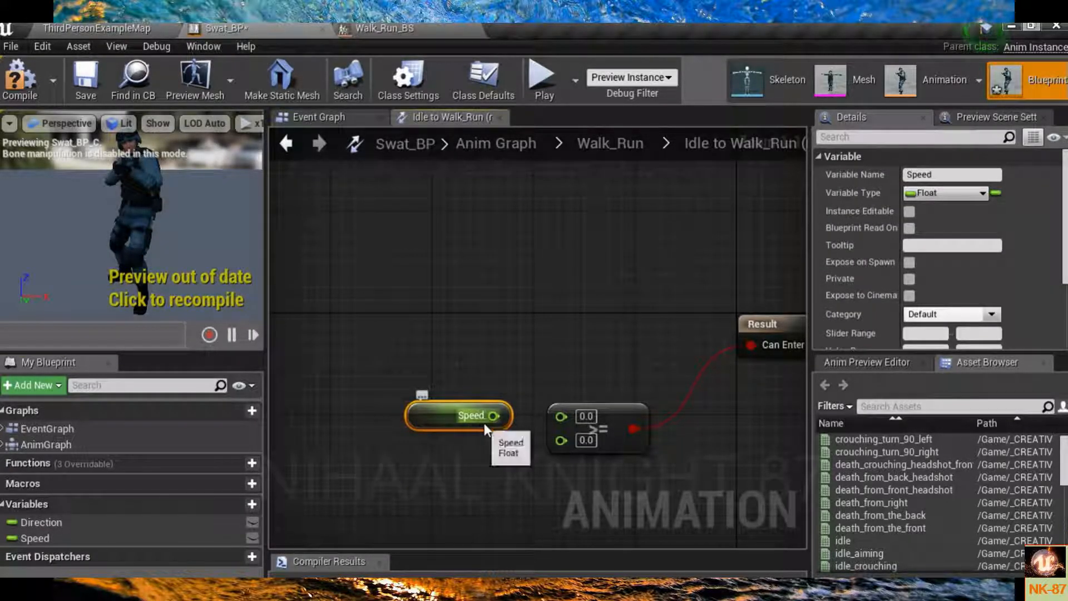
left_click_drag(493, 416, 565, 416)
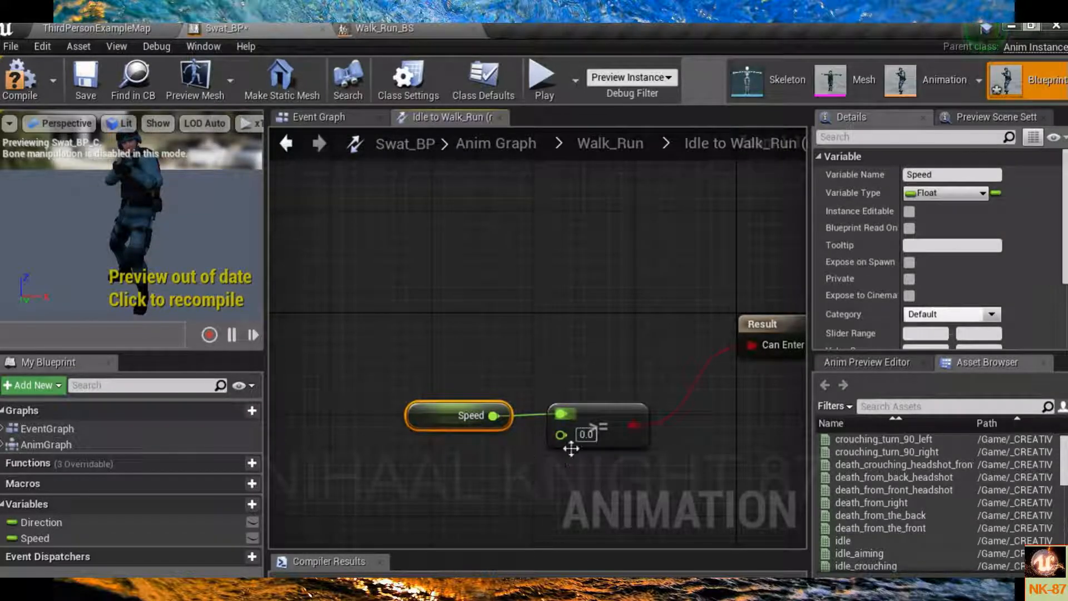
- Set the second value of the >= comparison to 10 and return to the Walk_Run state machine
left_click(591, 435)
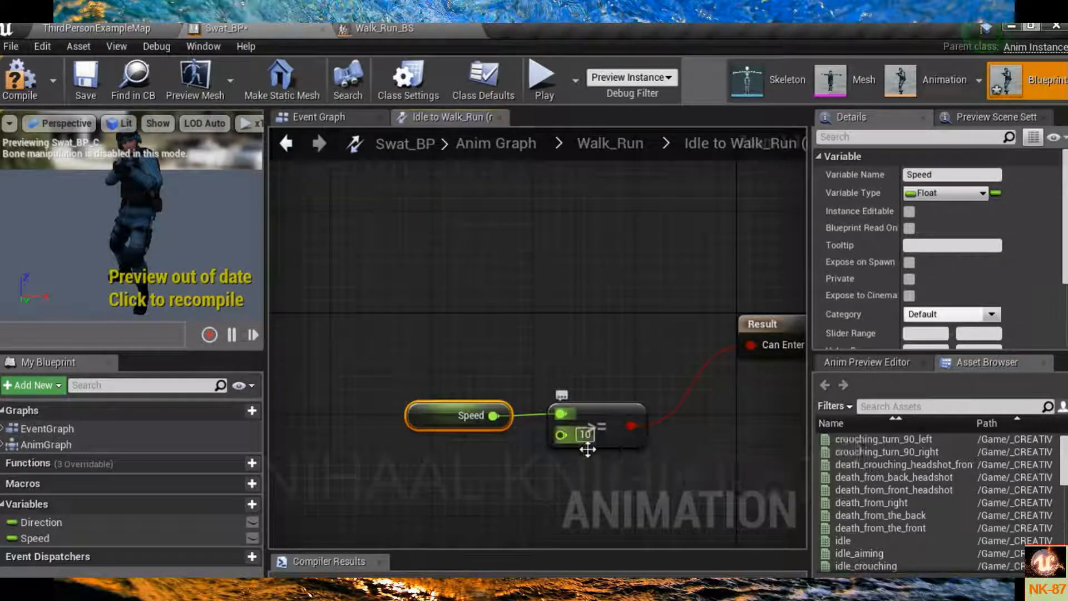
right_click_drag(591, 441, 451, 396)
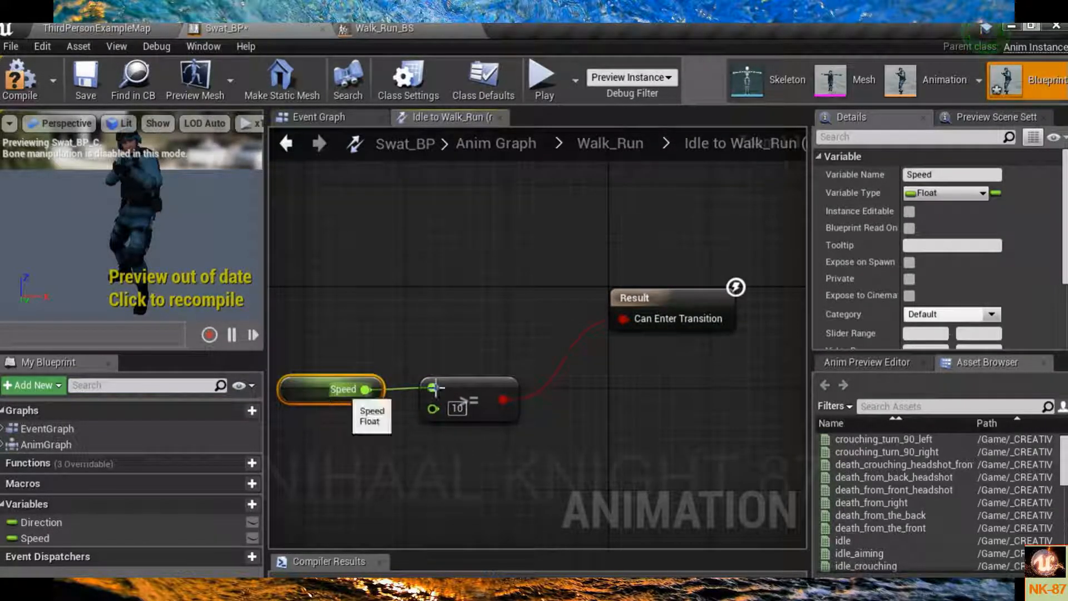
right_click_drag(513, 421, 488, 436)
right_click_drag(646, 346, 721, 320)
left_click(626, 143)
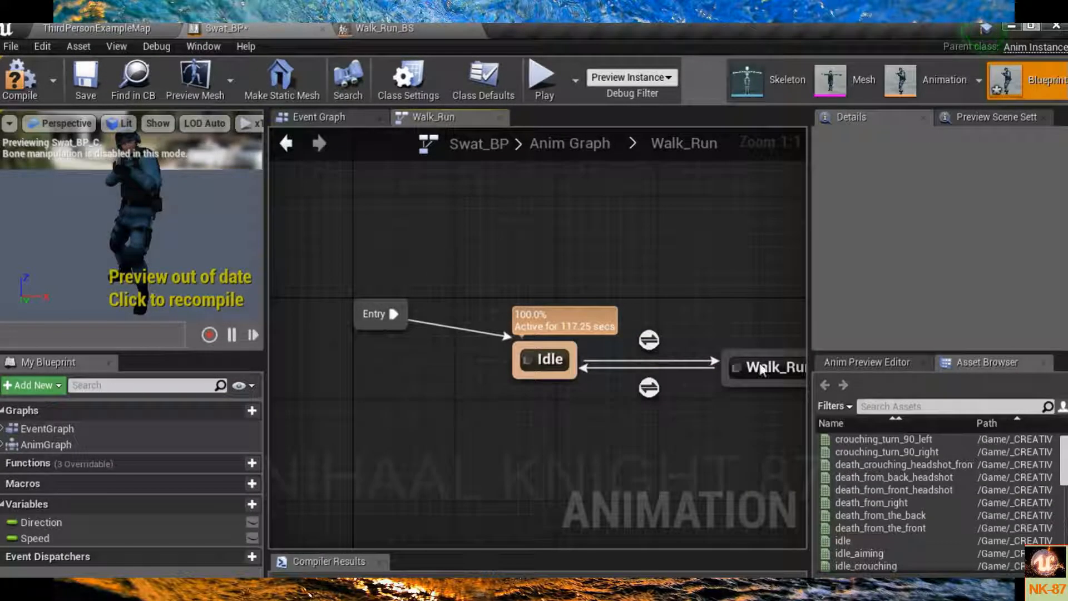
- Open the Walk_Run to Idle transition rule from the state machine
mouse_move(776, 379)
right_mouse_down()
mouse_move(655, 389)
mouse_move(764, 378)
mouse_move(757, 386)
right_mouse_up()
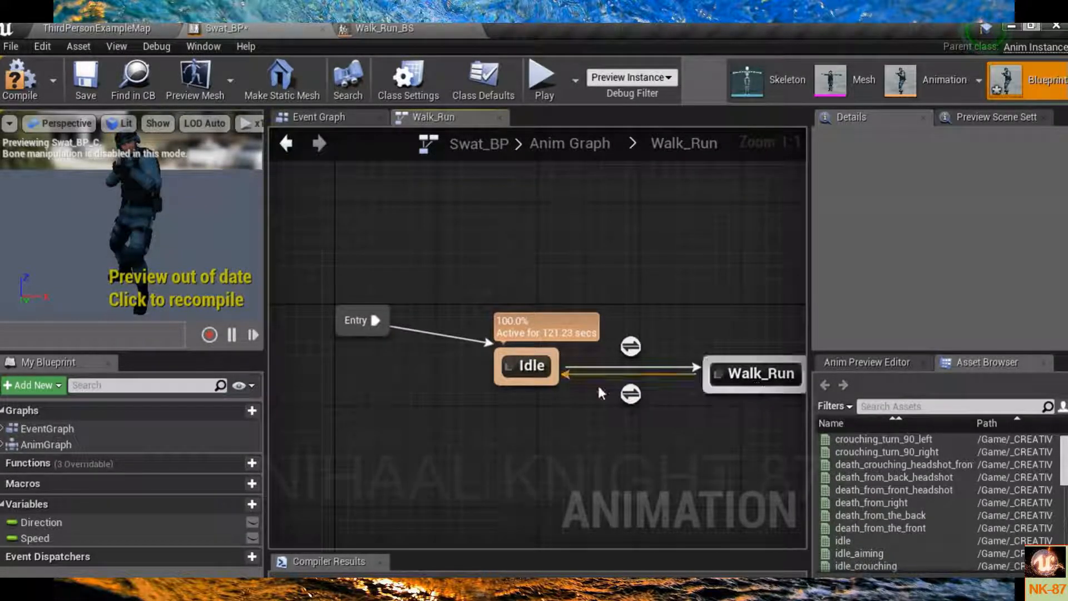
double_click(631, 394)
right_click_drag(576, 405, 726, 389)
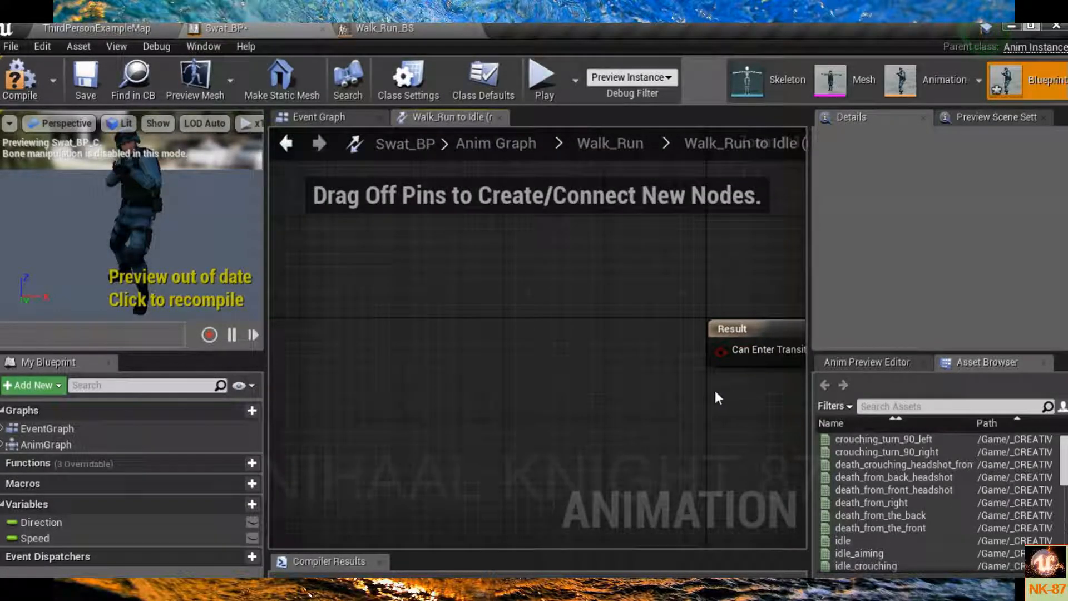
- Add a float <= float comparison node feeding Can Enter Transition and place it to the lower left of the Result node
left_click_drag(720, 351, 603, 389)
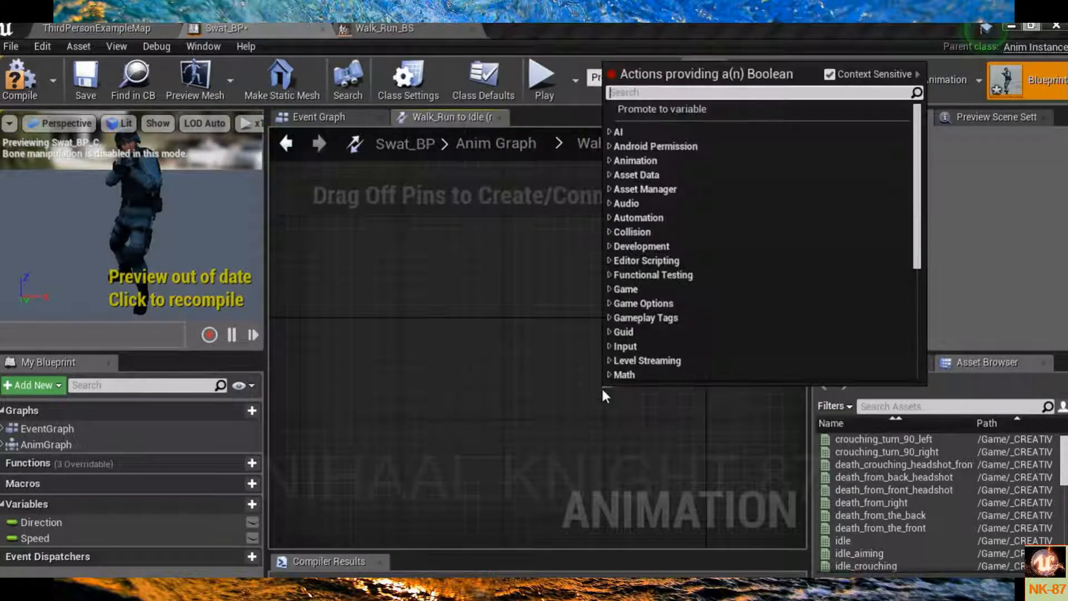
type("f")
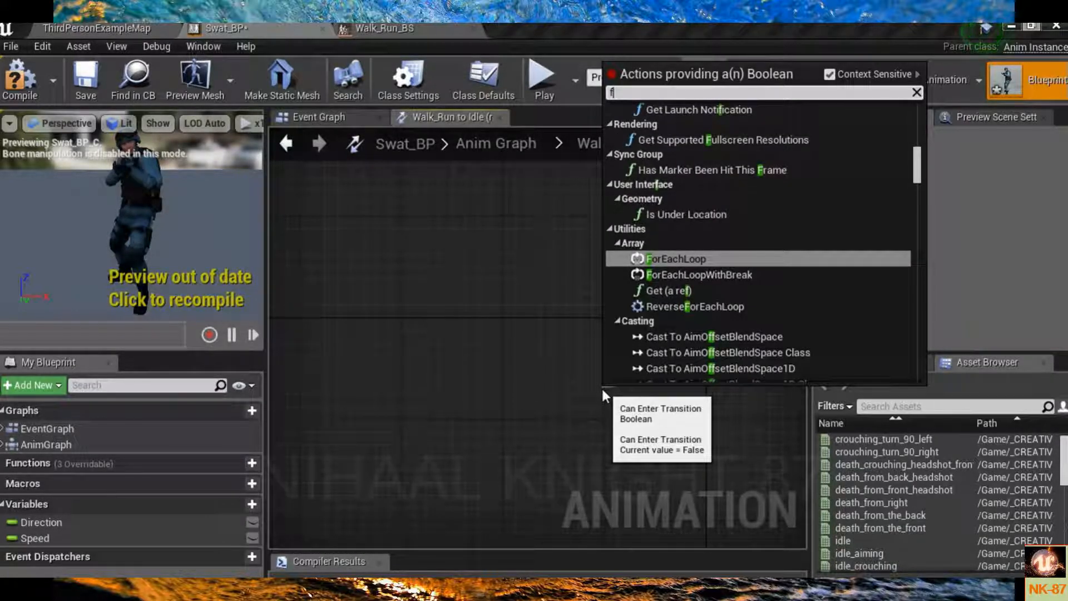
type("loat")
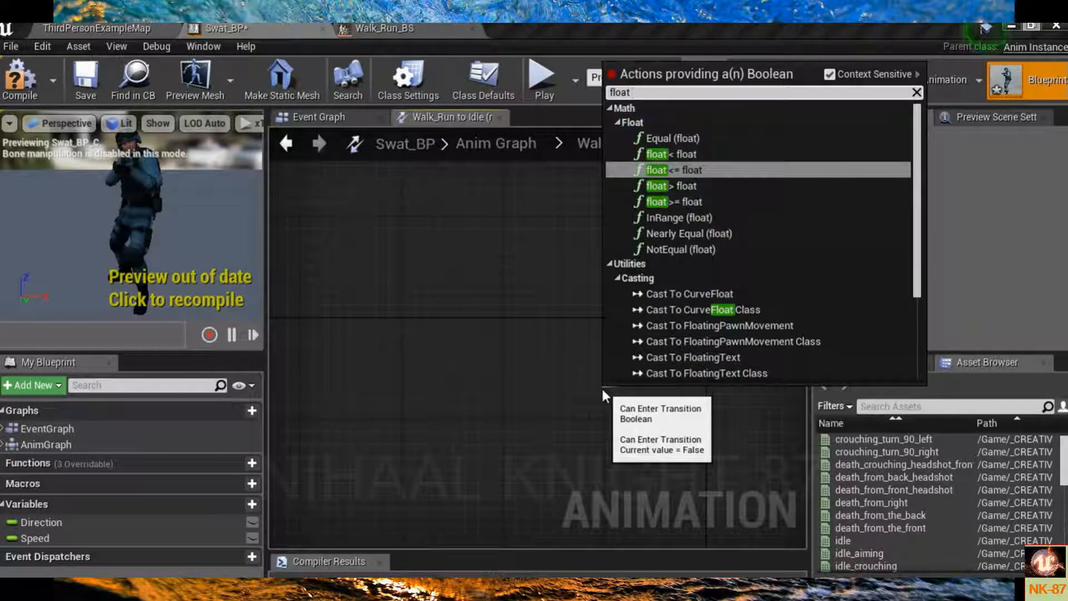
type(" <=")
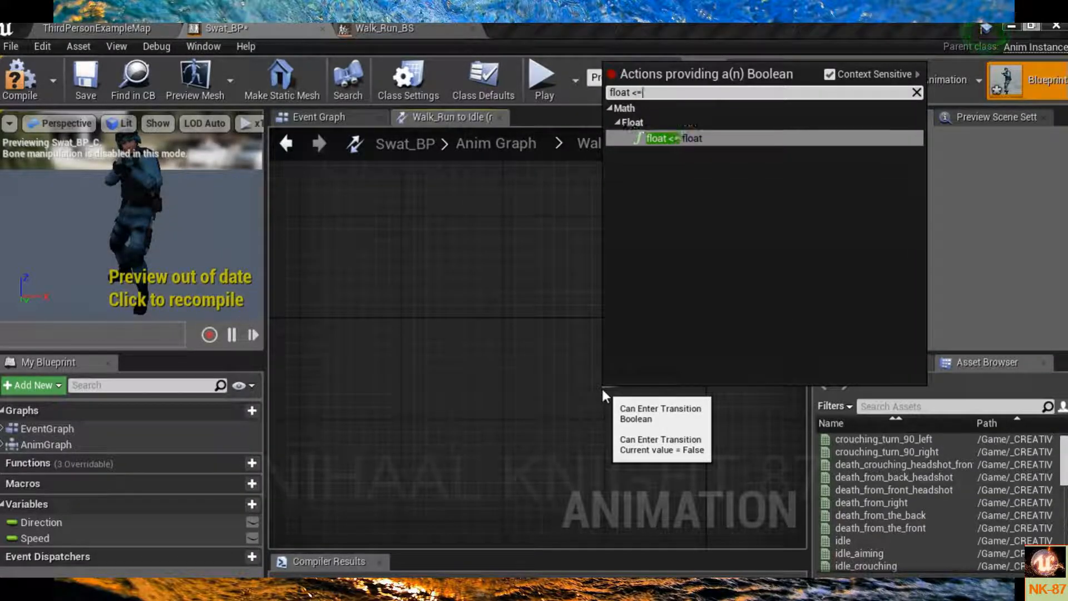
key("Return")
left_click(623, 407)
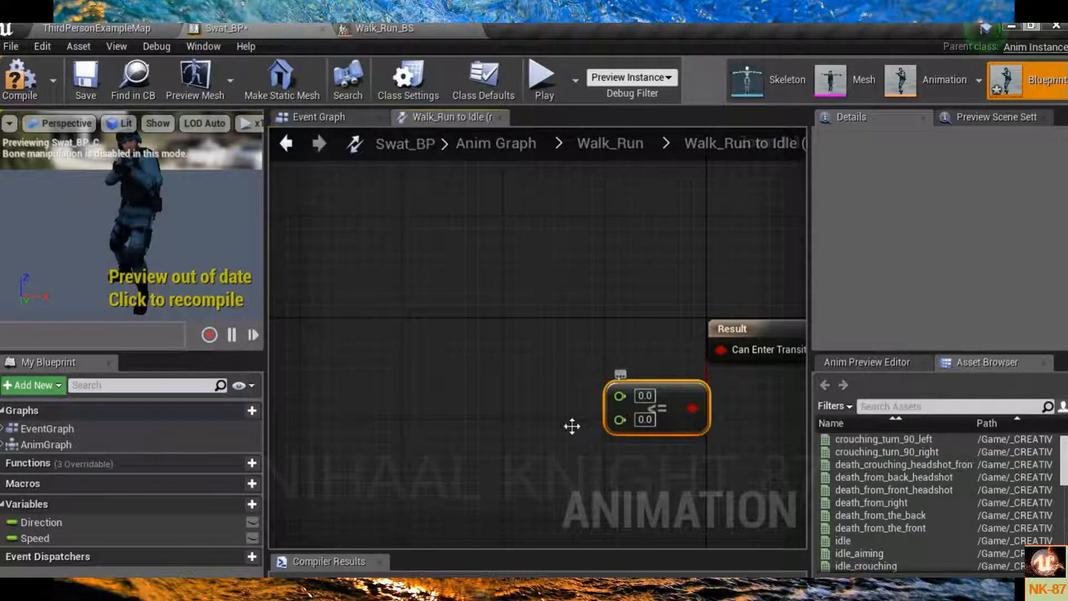
left_click_drag(668, 399, 578, 421)
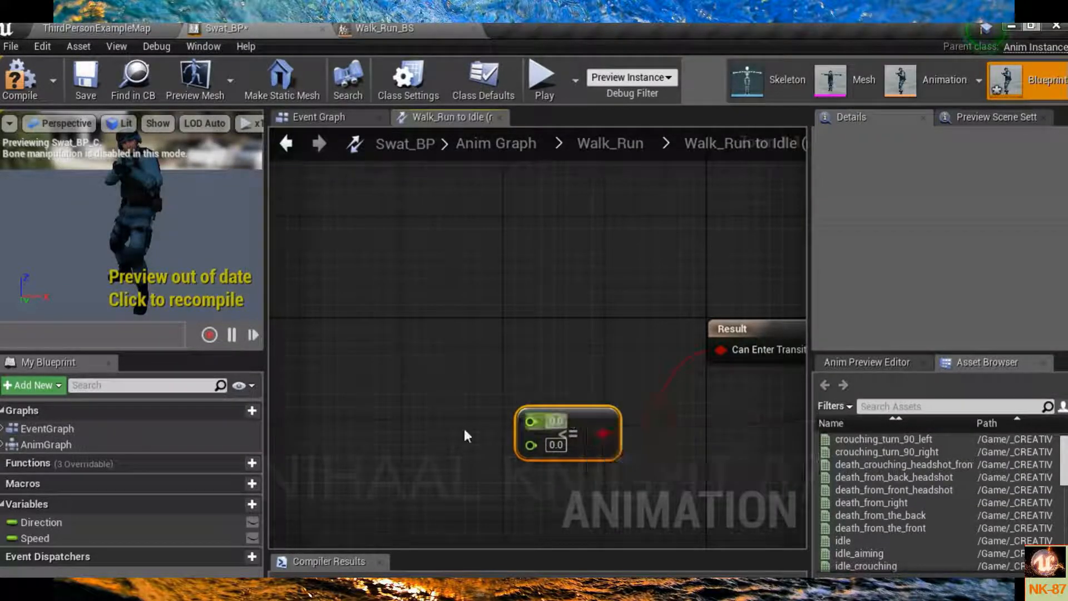
- Place a Speed variable getter connected to the first input of the <= node and line it up with that input
right_click_drag(445, 422, 484, 410)
left_click_drag(37, 536, 567, 409)
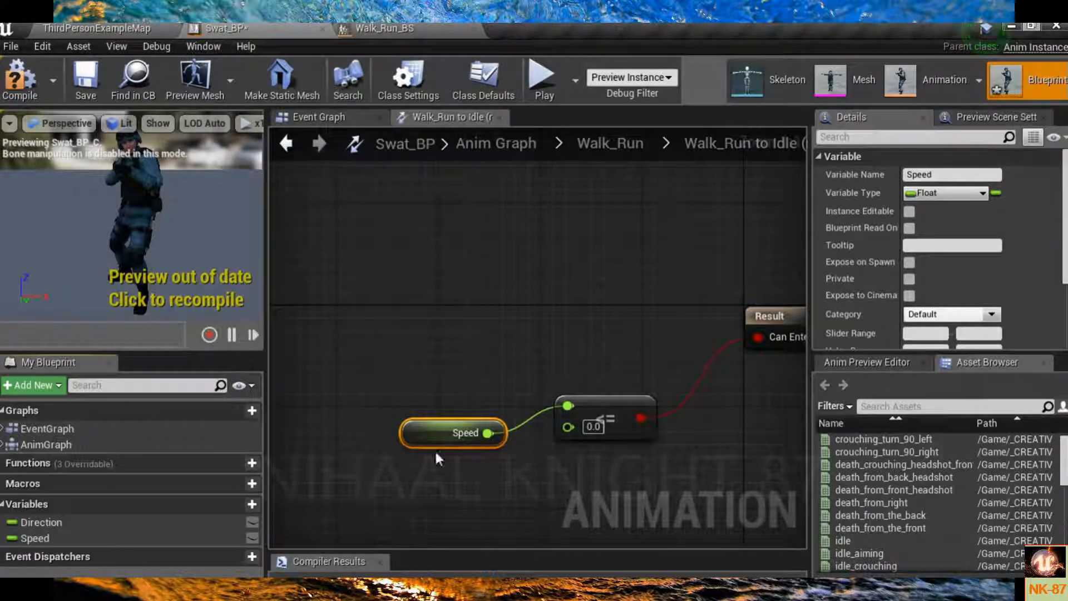
left_click_drag(429, 438, 405, 405)
- Set the second value of the <= comparison to 10, and compile and save the blueprint
right_click_drag(523, 453, 496, 452)
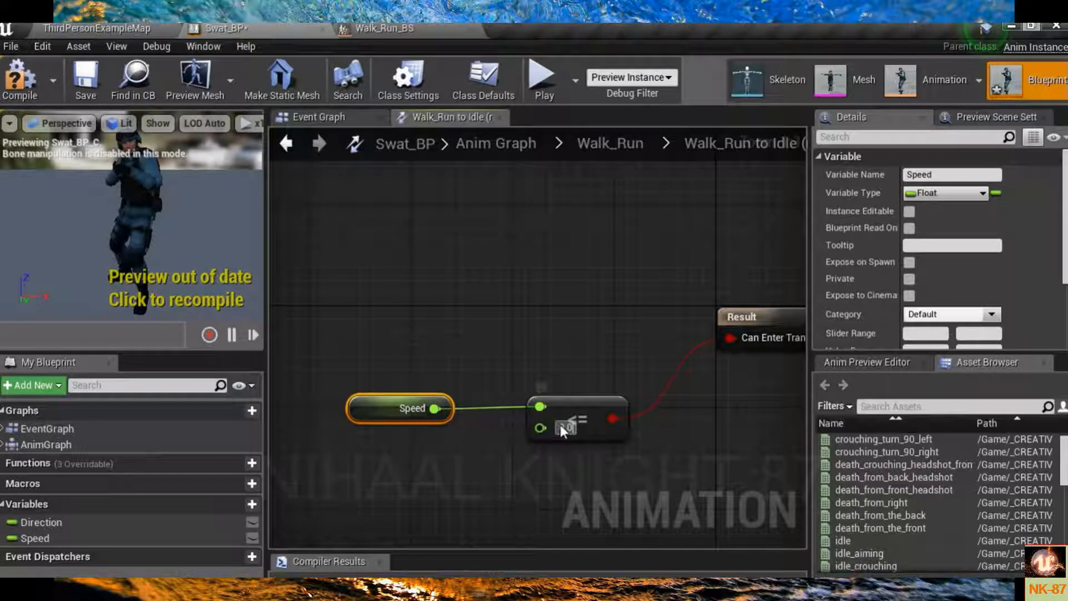
type("10")
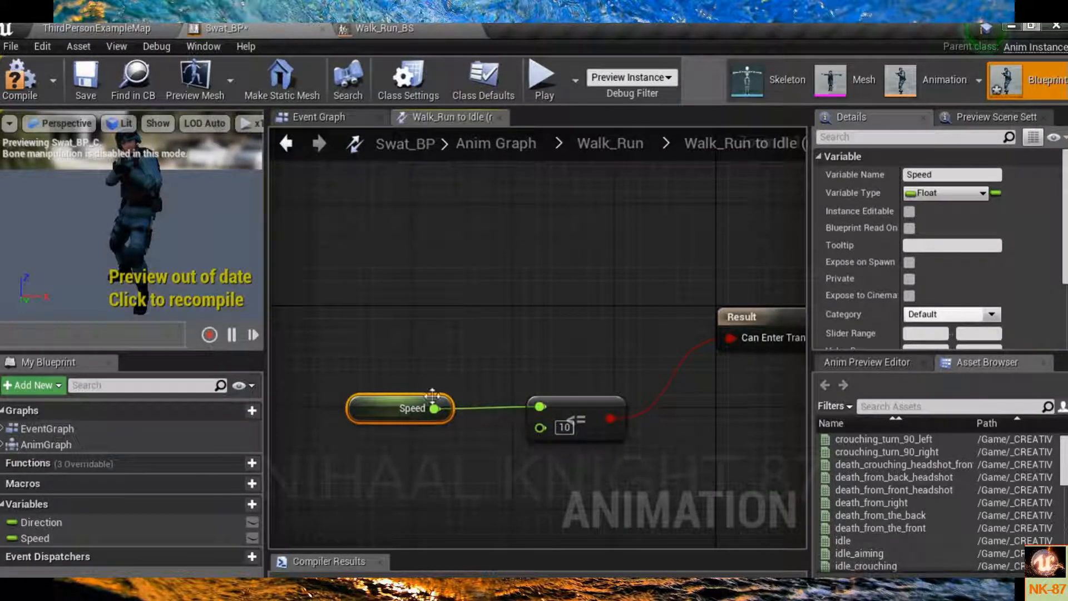
left_click(14, 97)
left_click(86, 79)
left_click(31, 96)
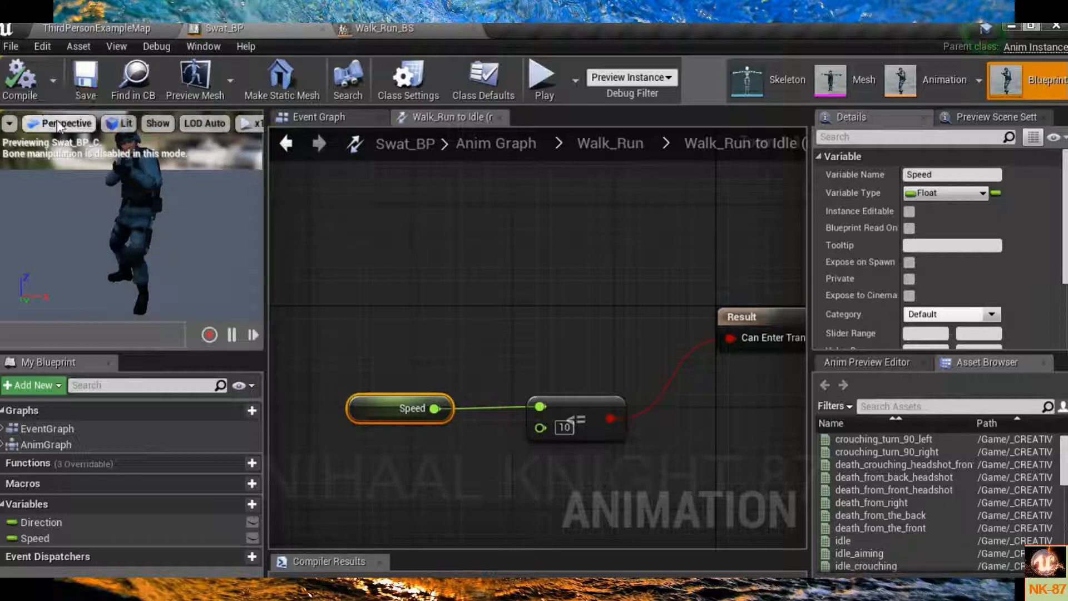
- Switch to the Event Graph of Swat_BP at the Event Blueprint Update Animation node
right_click_drag(369, 182, 378, 197)
scroll(411, 258, "down", 3)
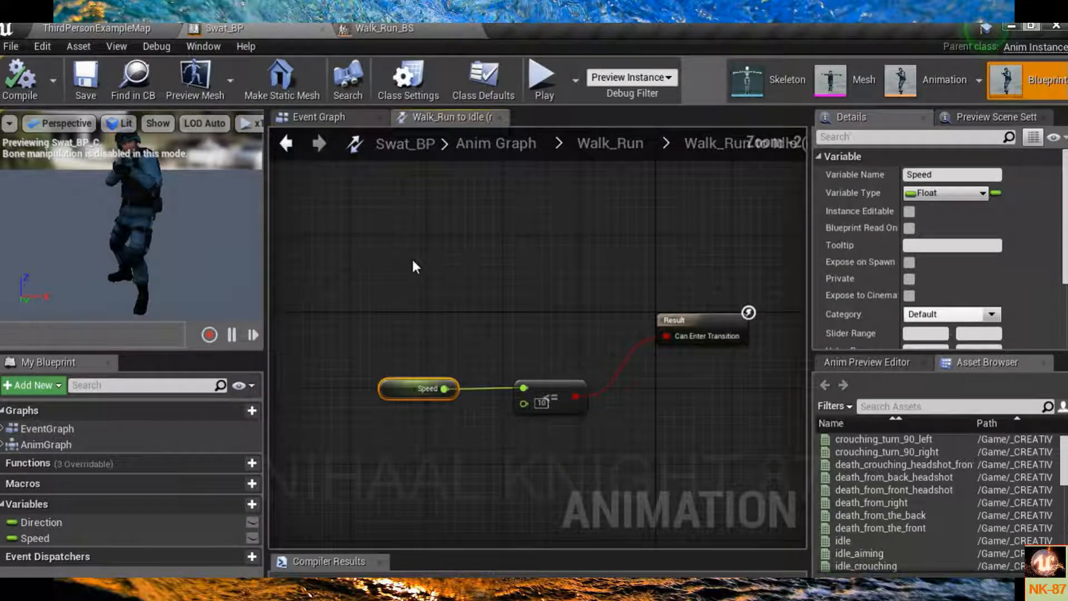
left_click(326, 118)
scroll(379, 192, "down", 1)
right_click_drag(418, 174, 380, 218)
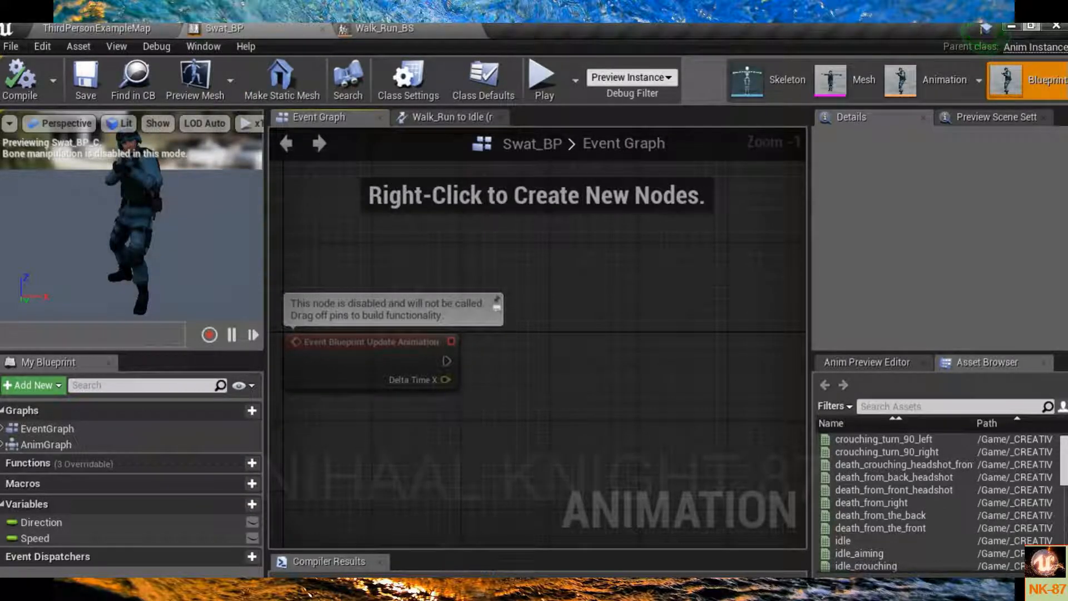
- Add a Sequence node driven by the execution output of Event Blueprint Update Animation
right_click_drag(585, 306, 608, 291)
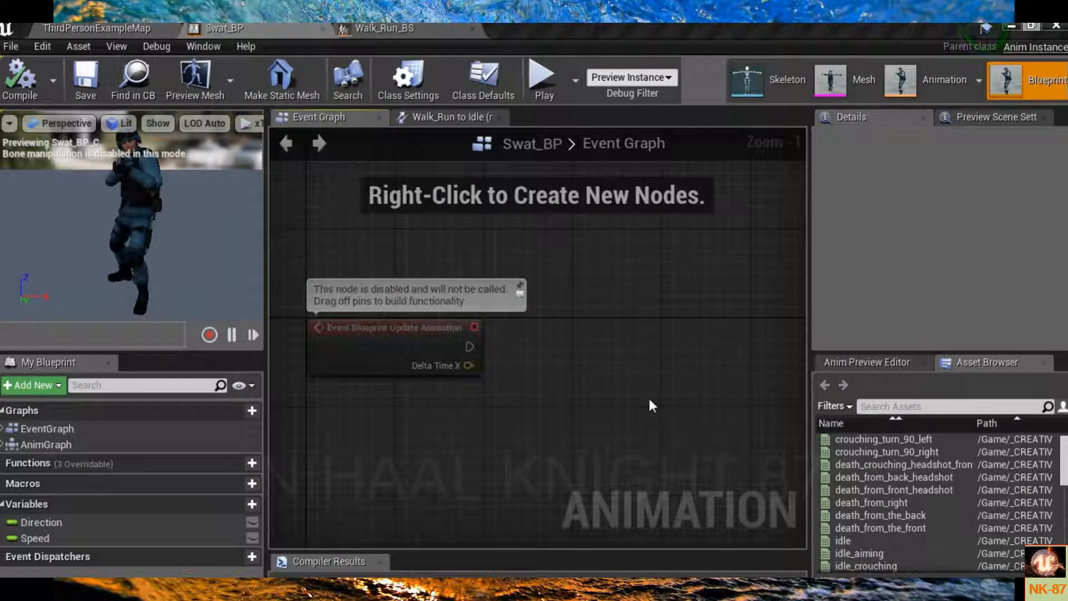
right_click_drag(650, 402, 650, 374)
right_click_drag(616, 317, 594, 323)
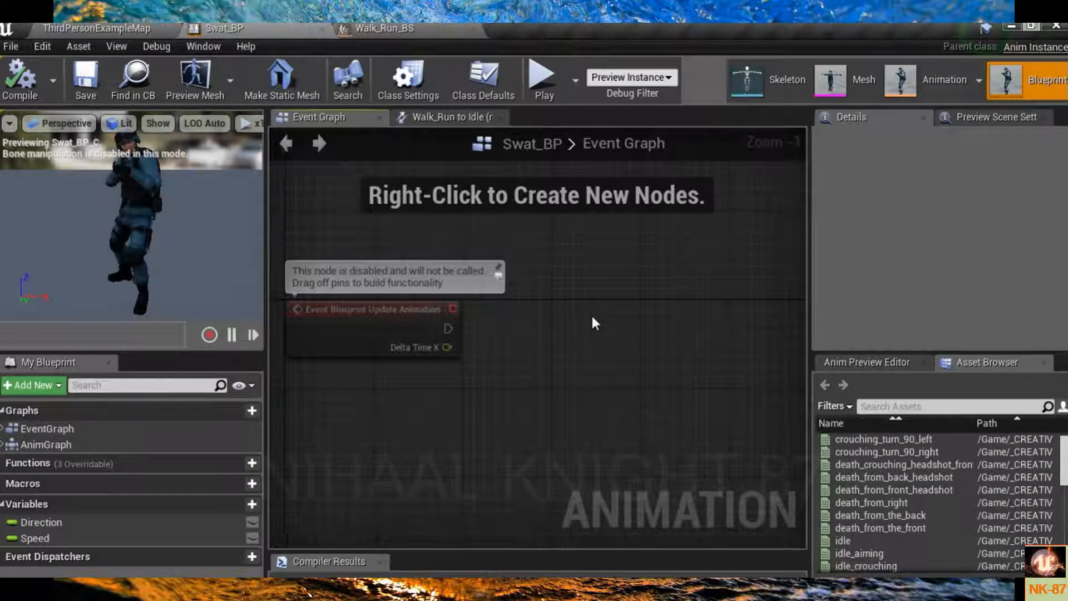
scroll(431, 322, "up", 1)
scroll(495, 333, "down", 1)
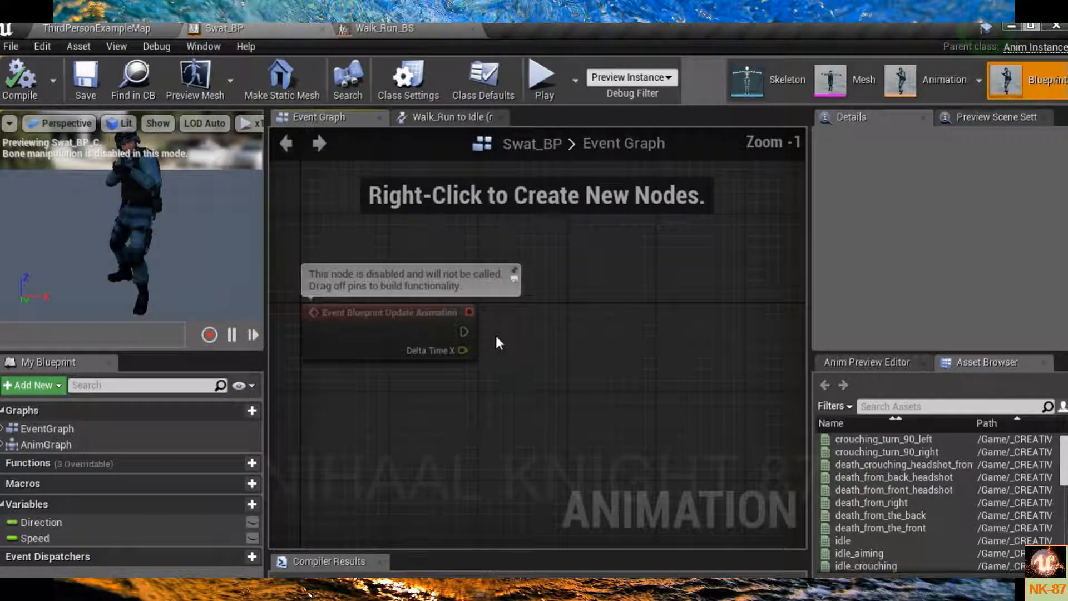
right_click_drag(596, 330, 558, 318)
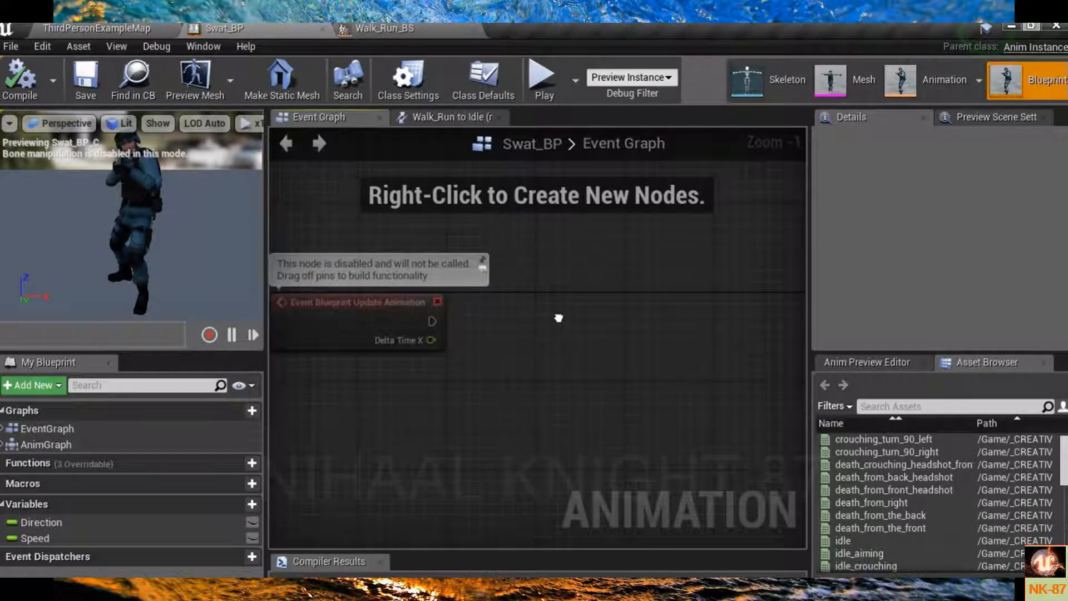
left_click_drag(433, 321, 547, 316)
left_click_drag(424, 322, 617, 315)
type("seq")
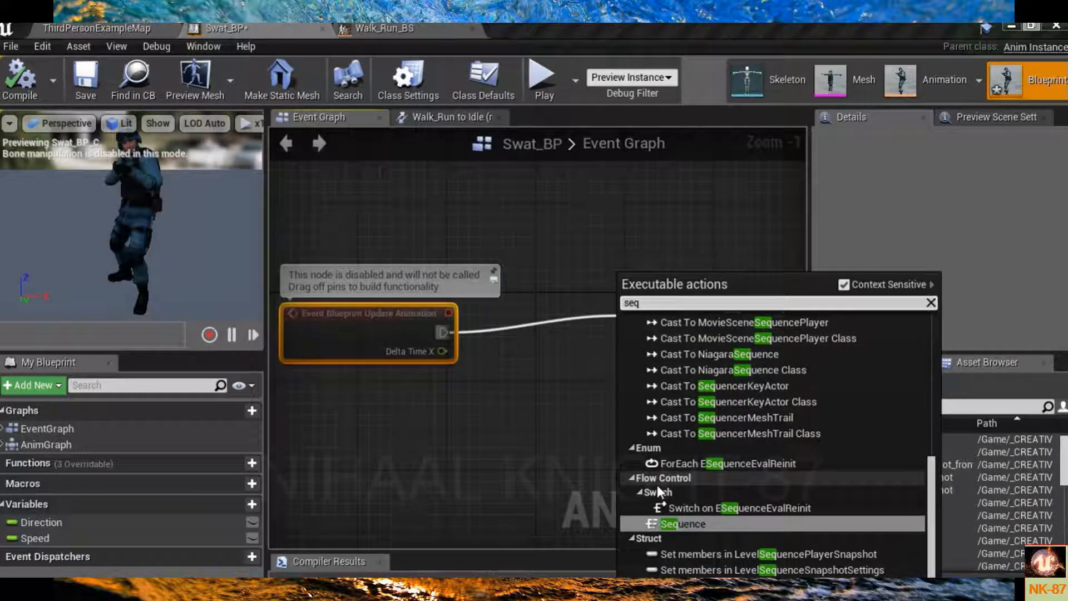
key("Return")
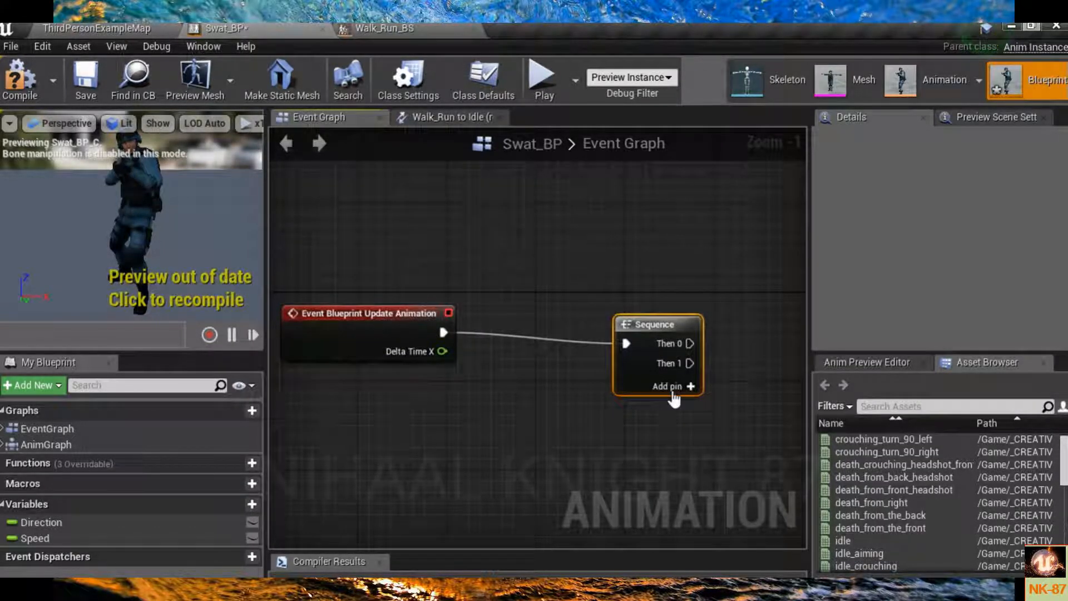
- Add a Cast To Character node executed from the Then 0 output of the Sequence node
scroll(660, 356, "up", 1)
right_click_drag(675, 439, 368, 425)
scroll(546, 425, "down", 2)
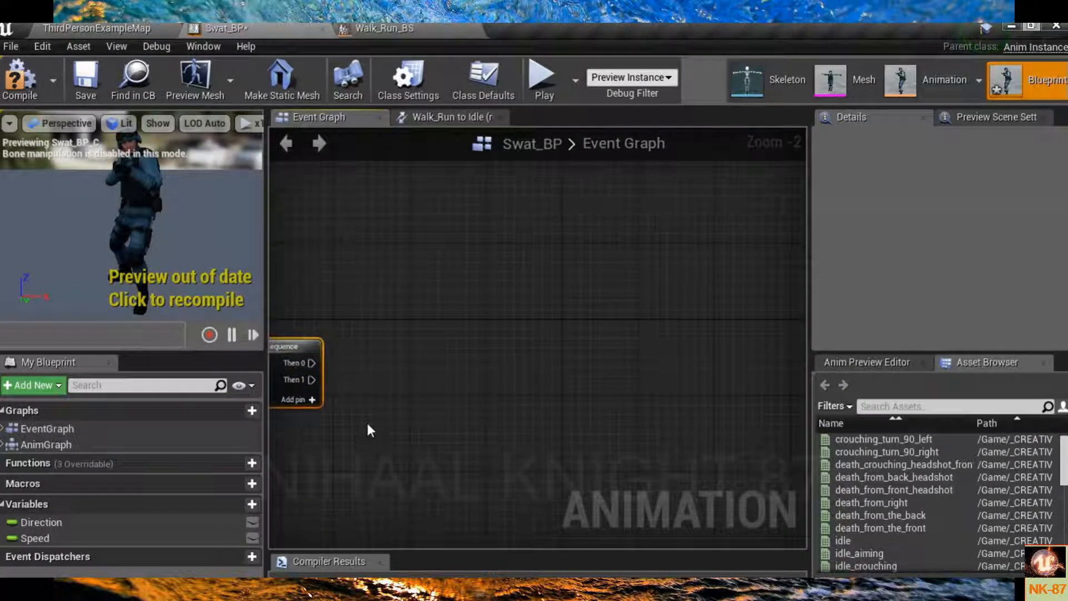
left_click_drag(312, 363, 513, 332)
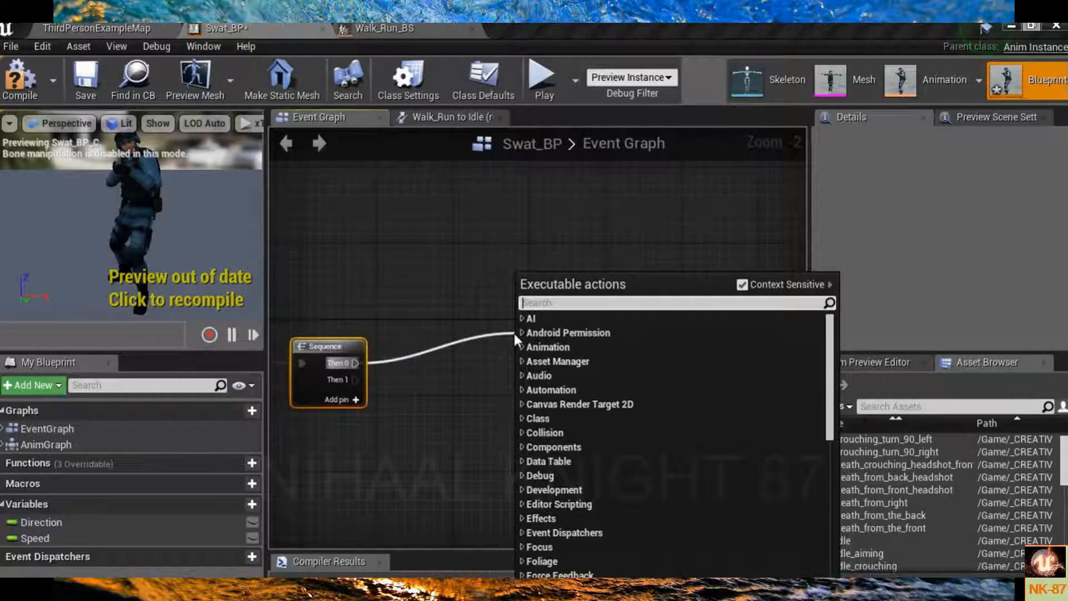
scroll(515, 332, "down", 10)
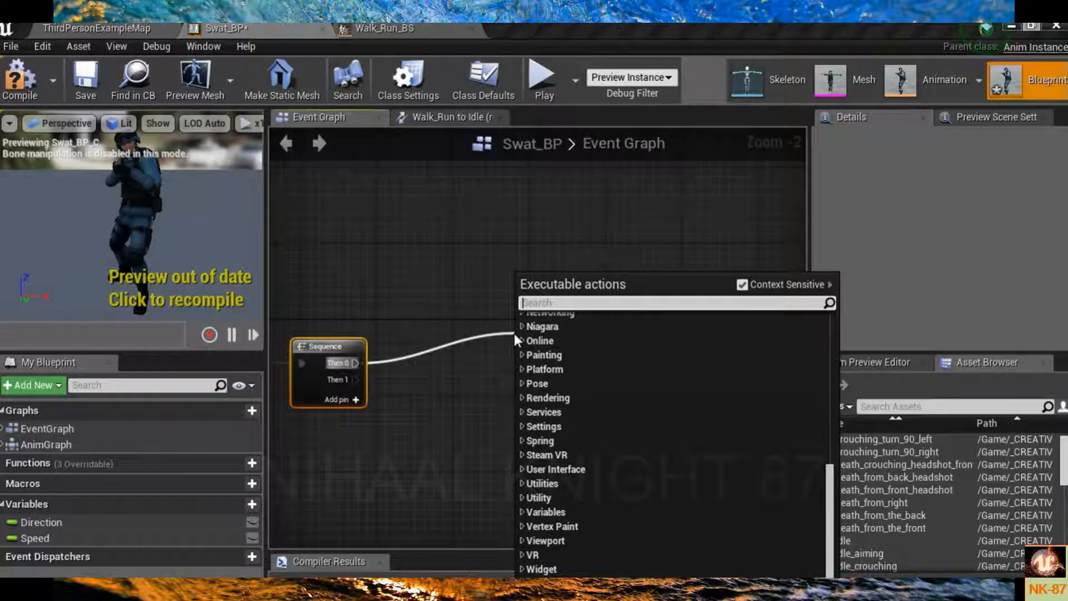
type("cs")
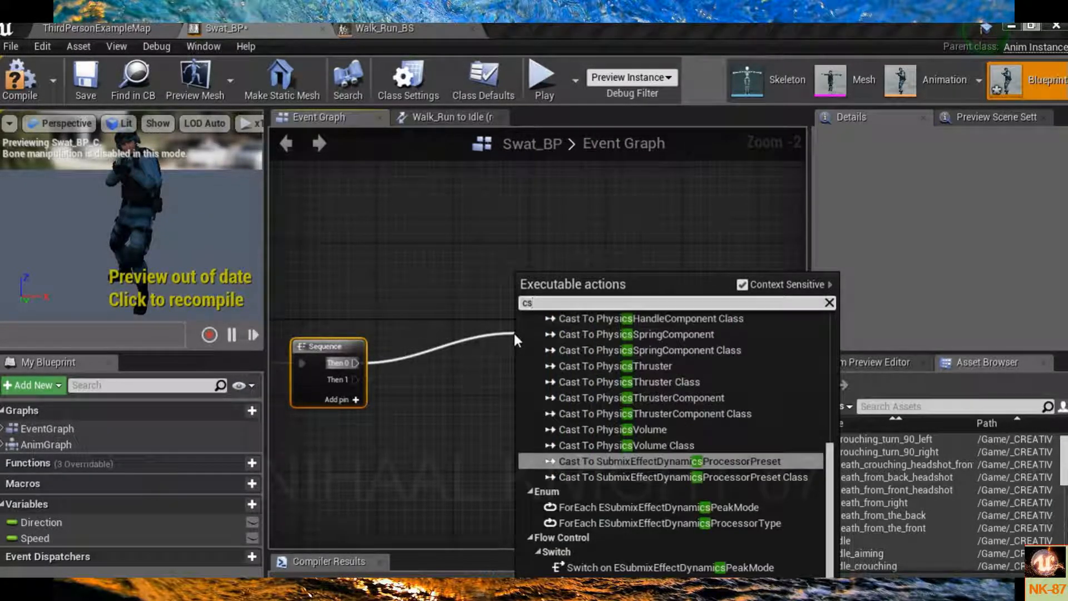
key("BackSpace")
type("ast t")
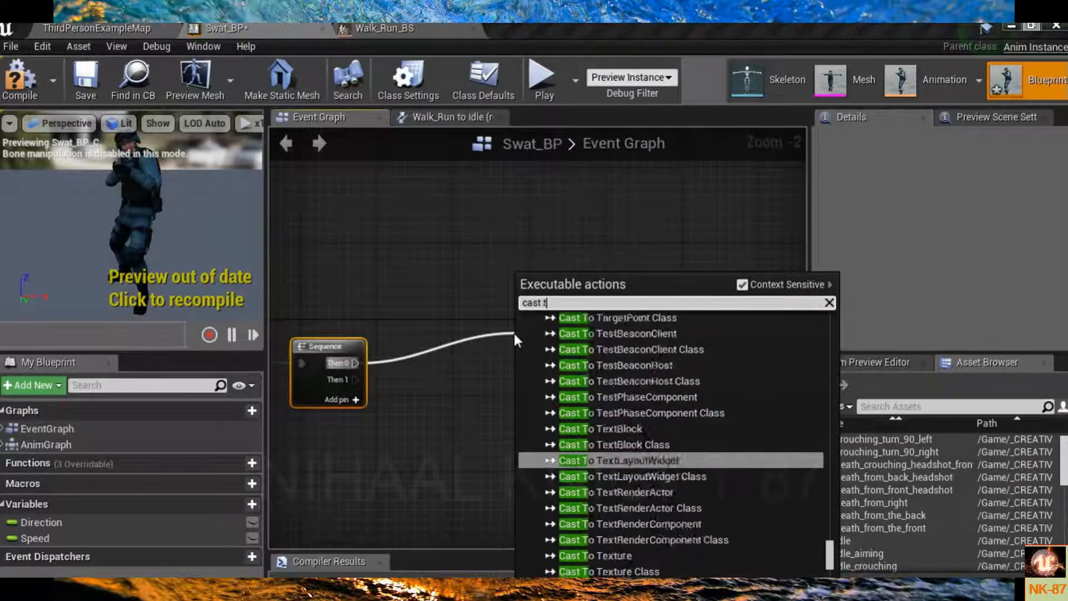
type("o ca")
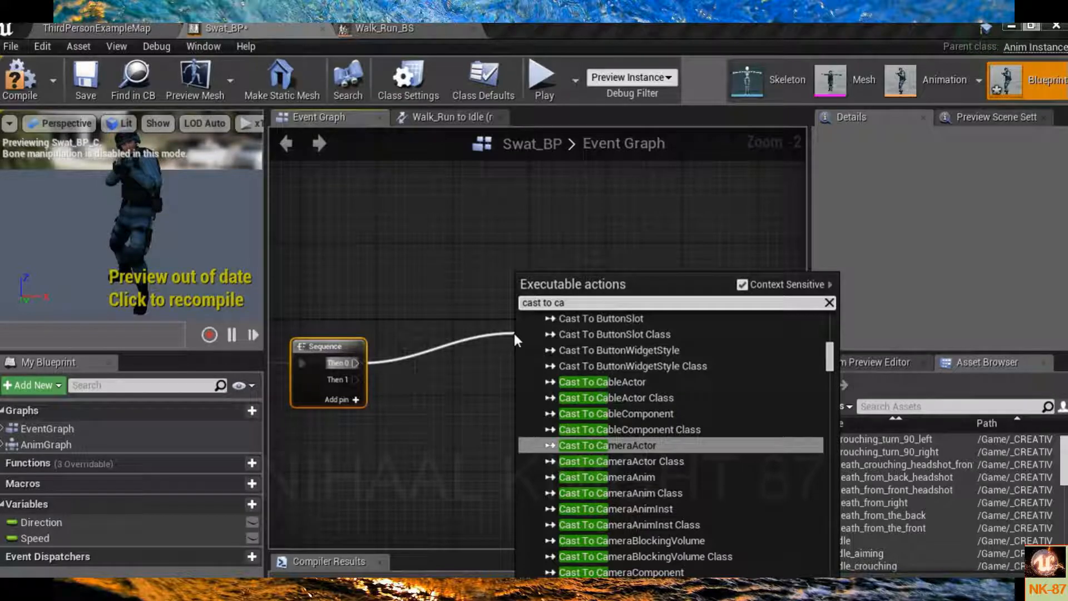
key("BackSpace")
type("harac")
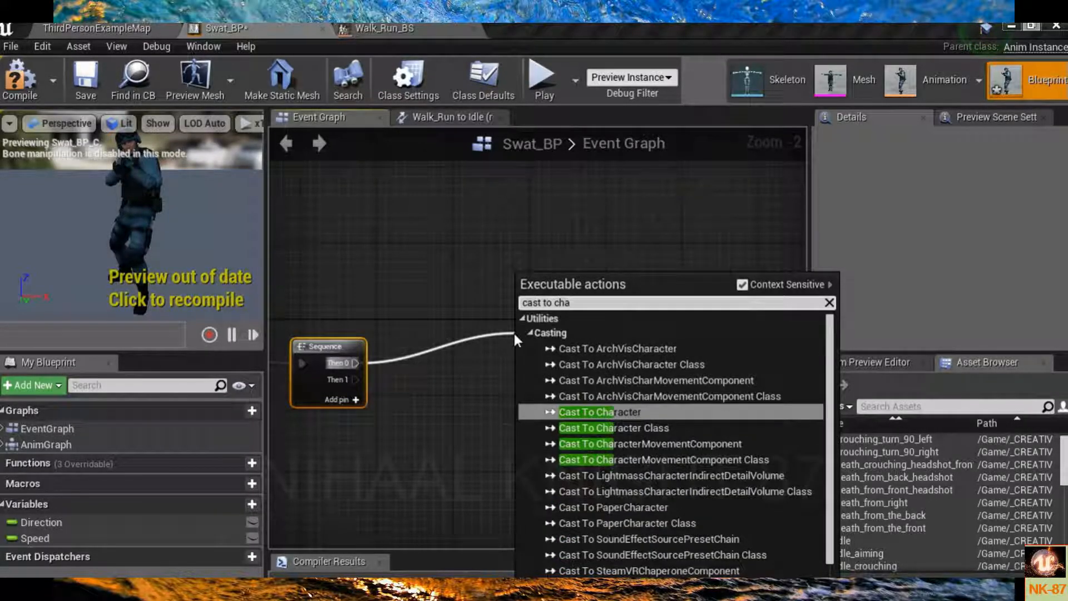
type("ter")
key("Return")
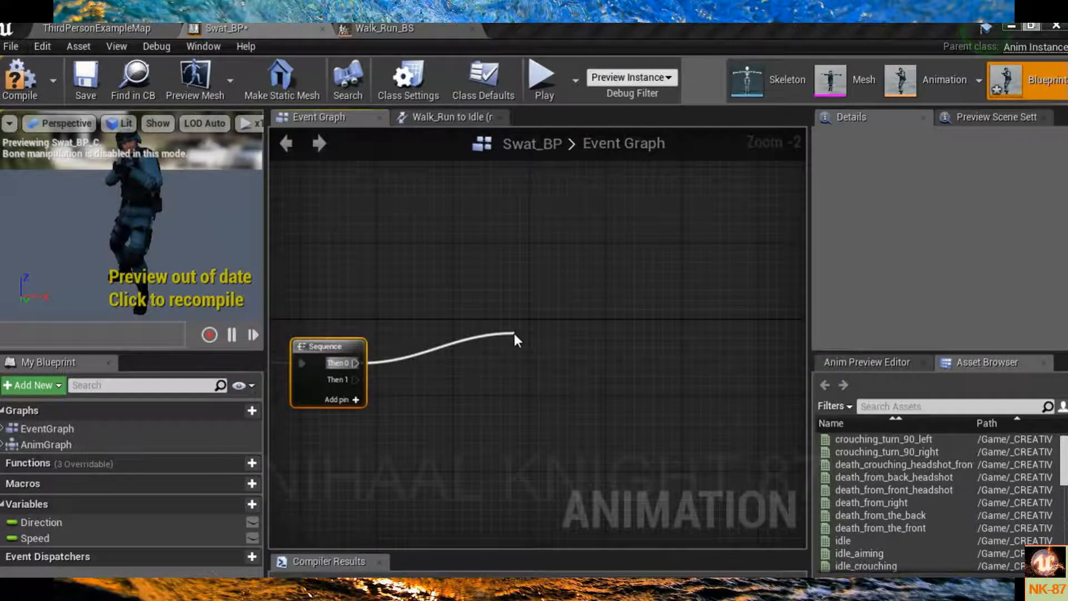
- Add a Try Get Pawn Owner node feeding the Object input of Cast To Character and position it below the Sequence node
right_click_drag(491, 377, 583, 352)
left_click_drag(619, 336, 520, 426)
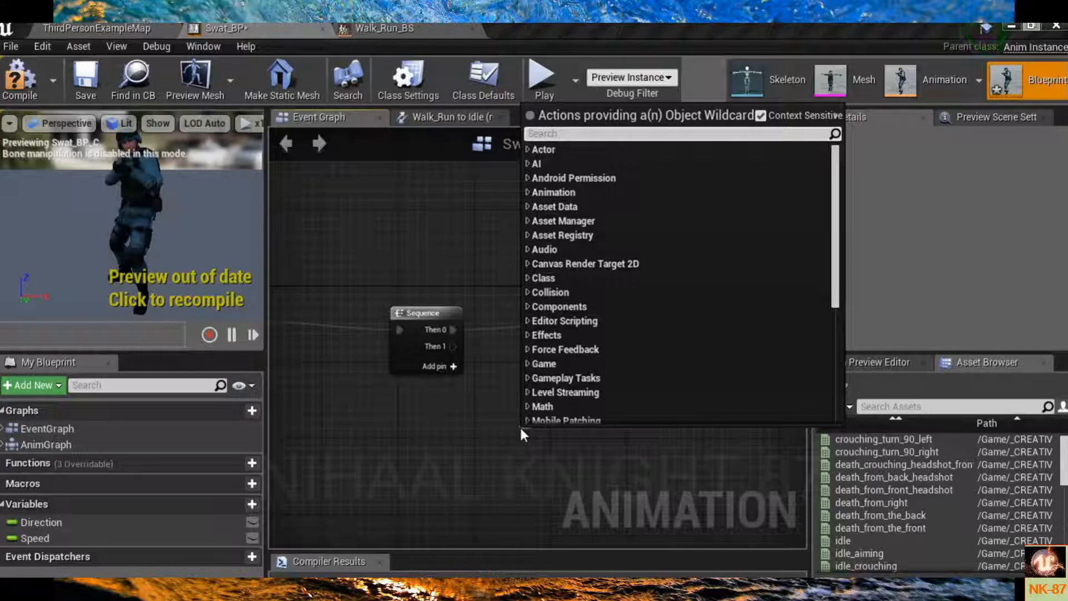
type("ty")
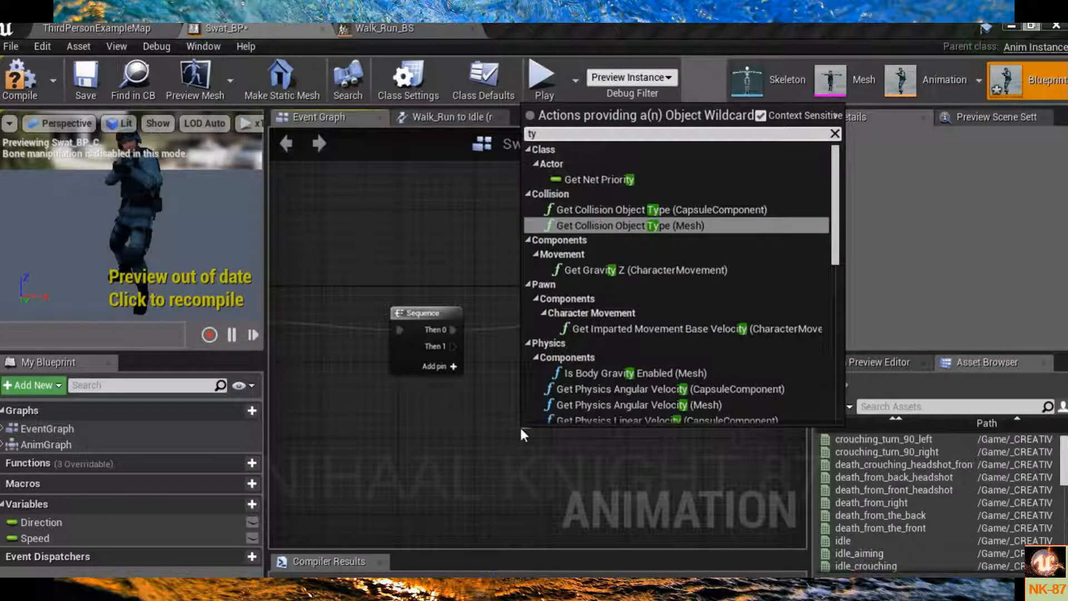
key("BackSpace")
key("BackSpace")
type("tyr")
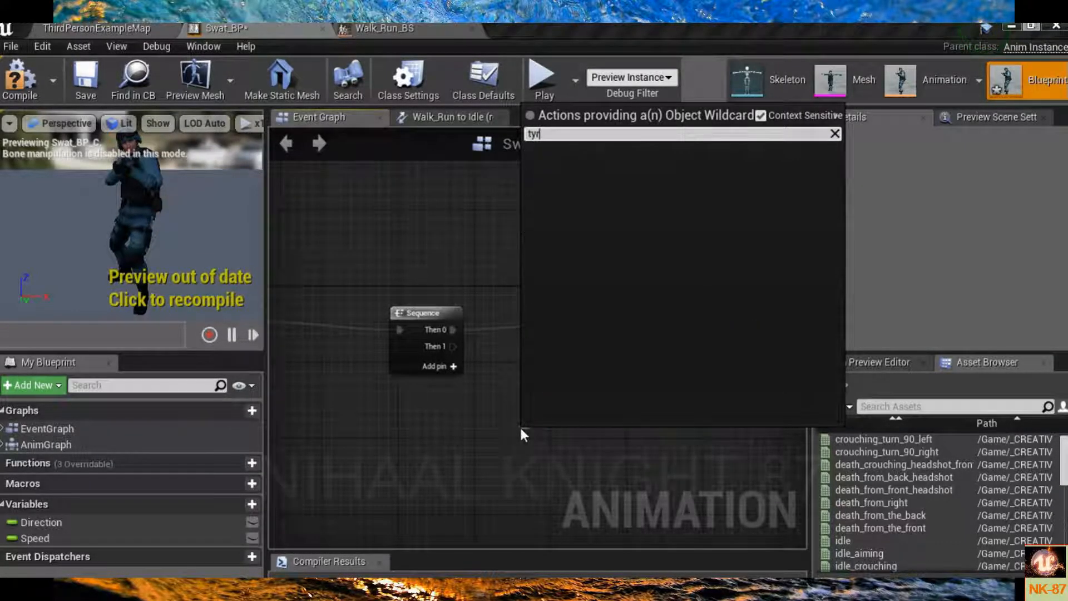
type(" ge")
key("BackSpace")
key("BackSpace")
key("BackSpace")
key("BackSpace")
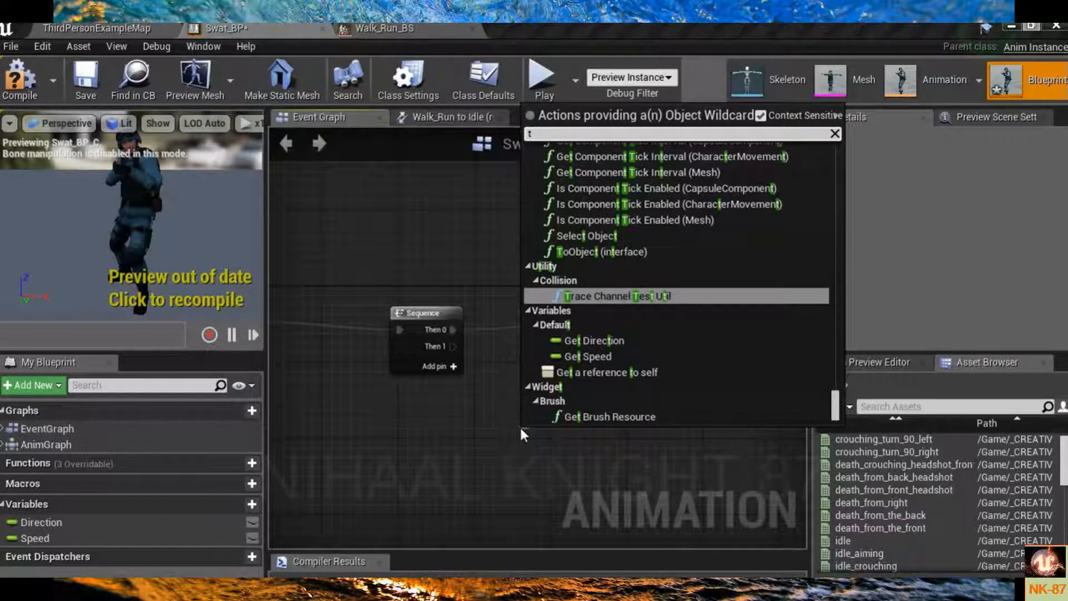
type("ry")
key("Return")
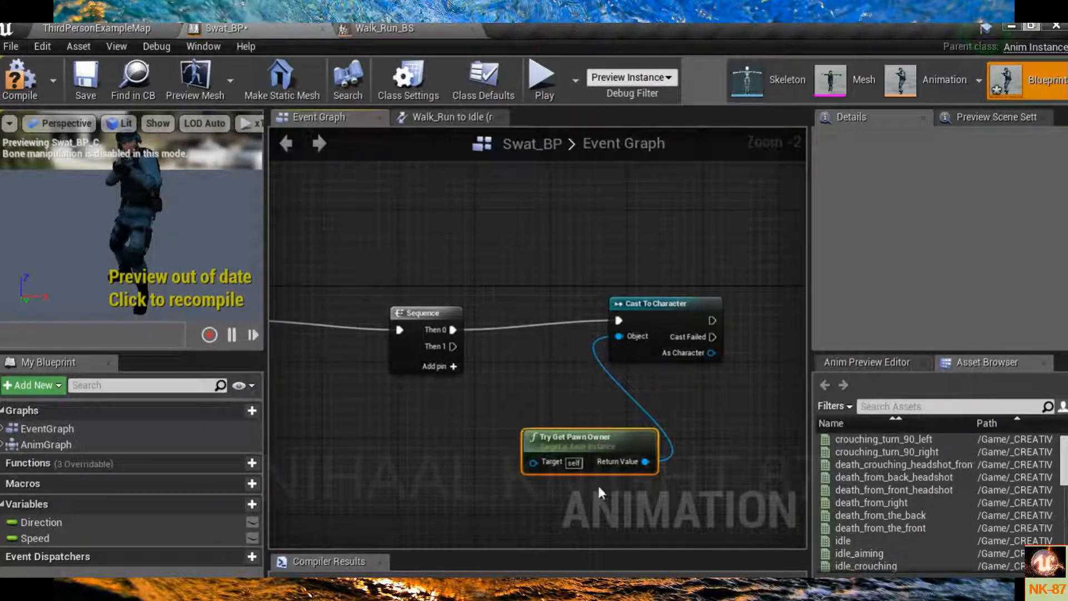
left_click_drag(592, 448, 508, 440)
right_click_drag(638, 441, 526, 451)
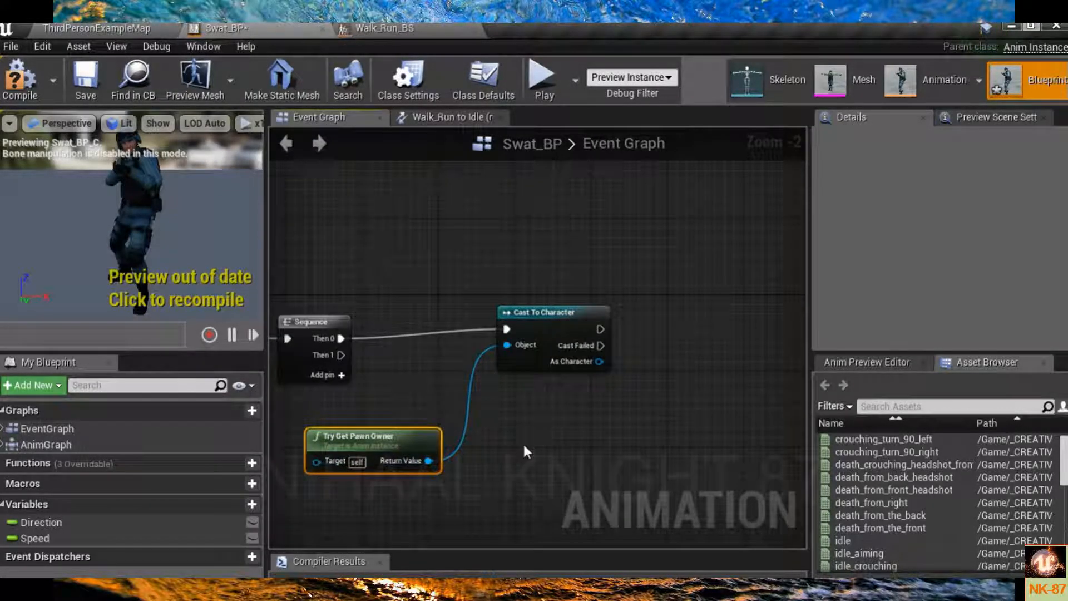
right_click_drag(596, 395, 499, 404)
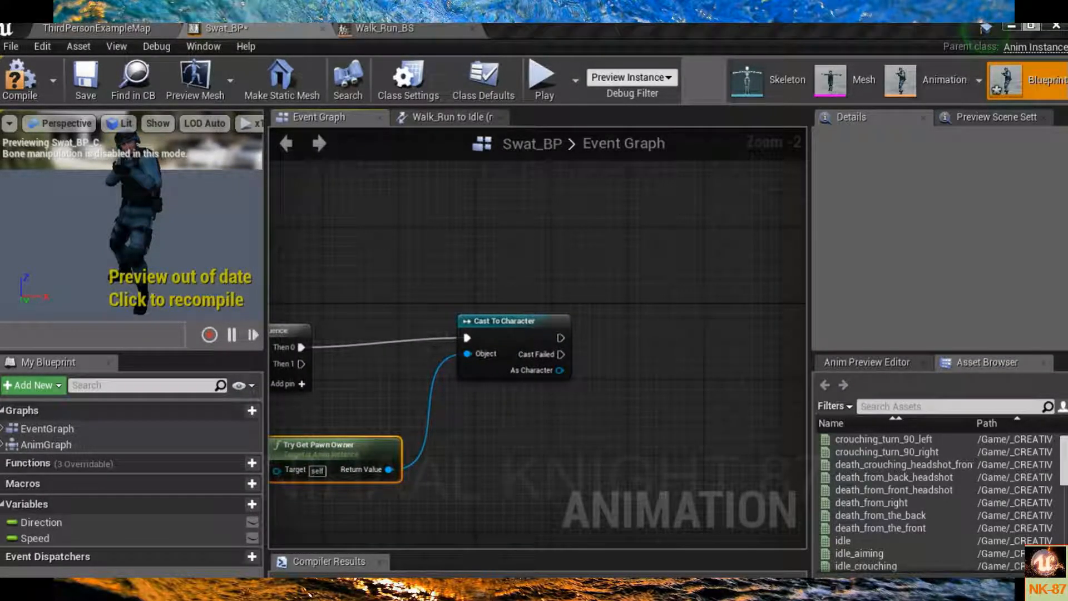
- Reposition the Try Get Pawn Owner node slightly lower, below the Sequence node, keeping its link to Cast To Character
right_click_drag(465, 492, 510, 422)
scroll(529, 422, "up", 2)
scroll(581, 440, "down", 1)
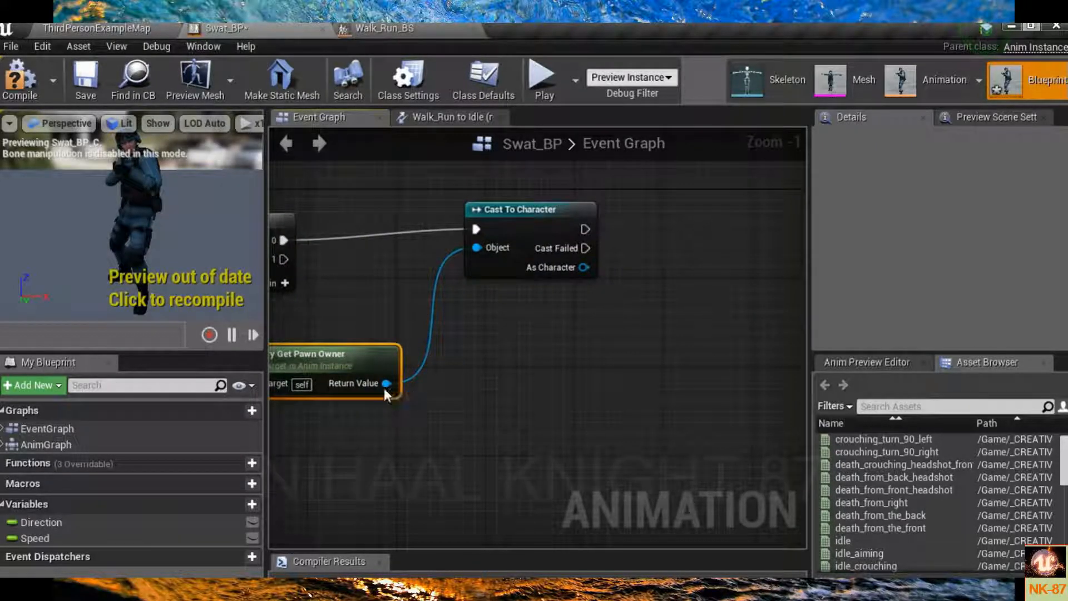
left_click_drag(345, 354, 465, 376)
left_click(312, 383)
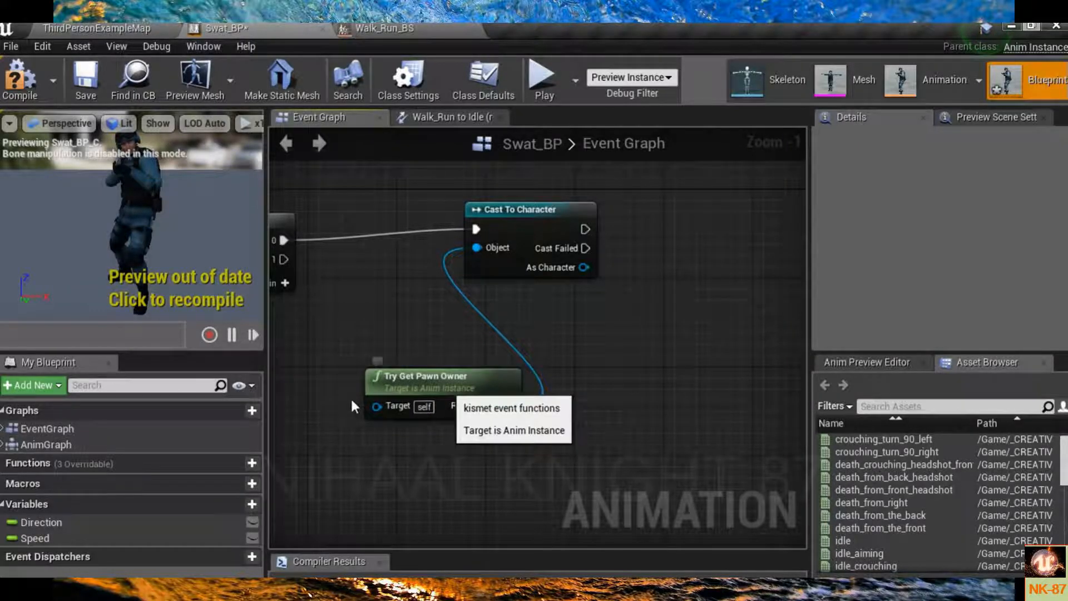
left_click_drag(434, 378, 300, 379)
left_click_drag(376, 406, 508, 362)
left_click(512, 369)
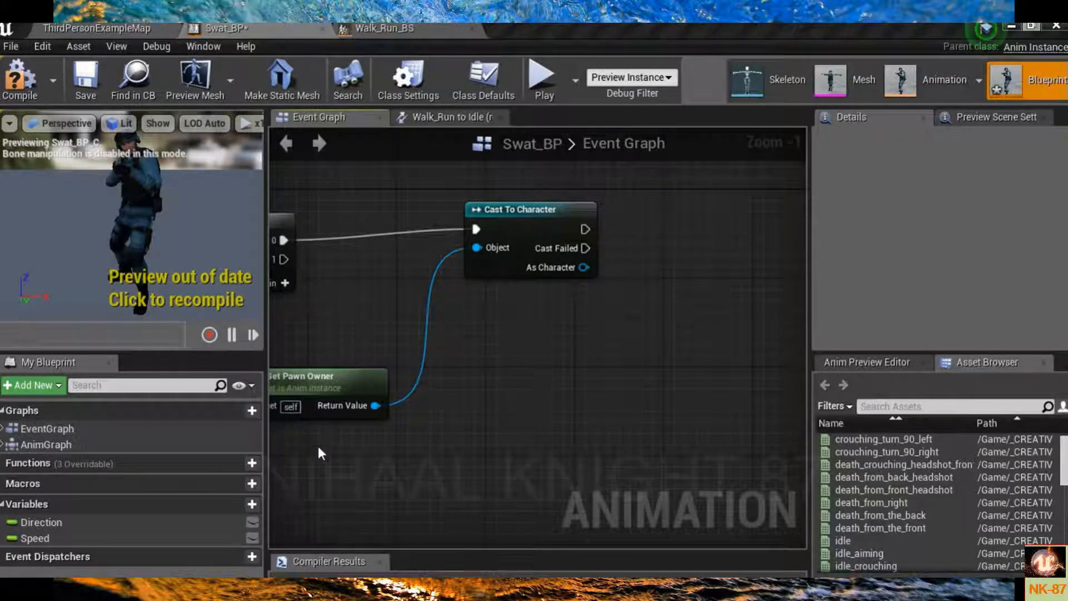
- Add a Get Velocity node fed by the Return Value of Try Get Pawn Owner and place it below Cast To Character
left_click_drag(376, 406, 512, 413)
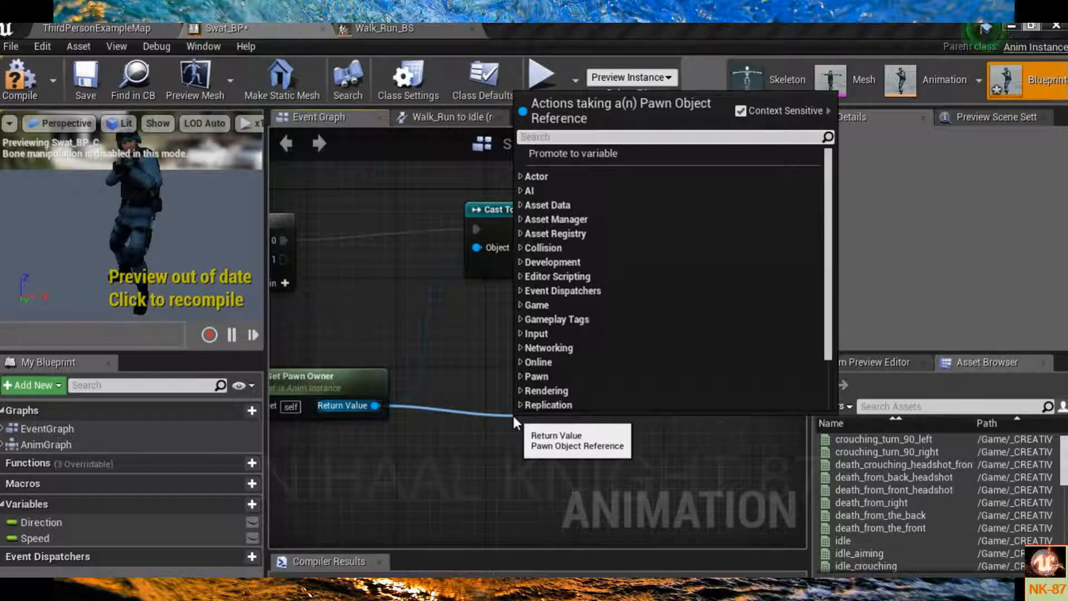
type("get")
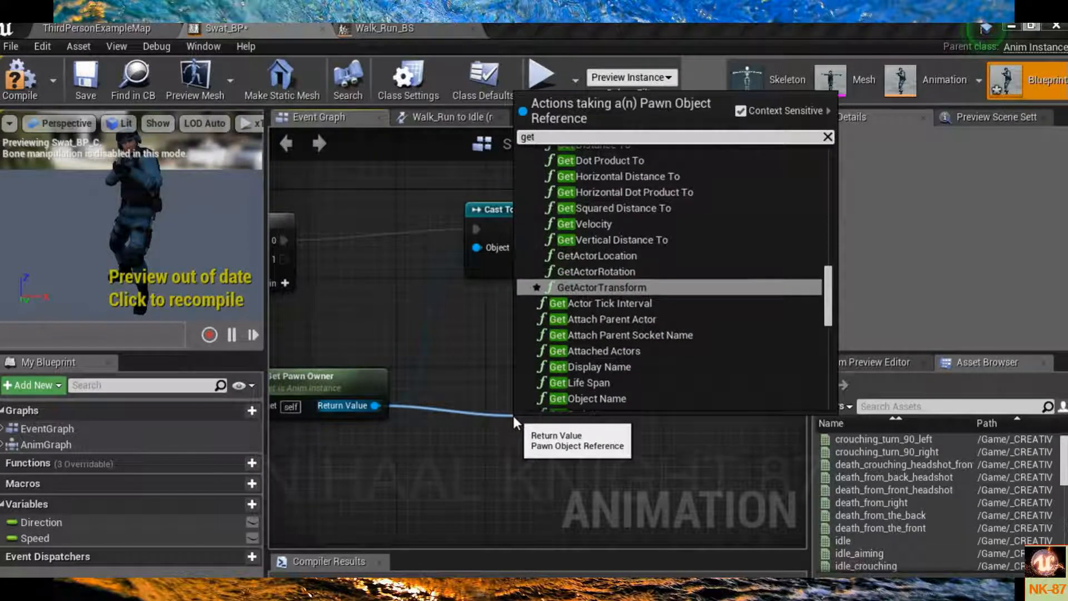
type(" v")
key("Return")
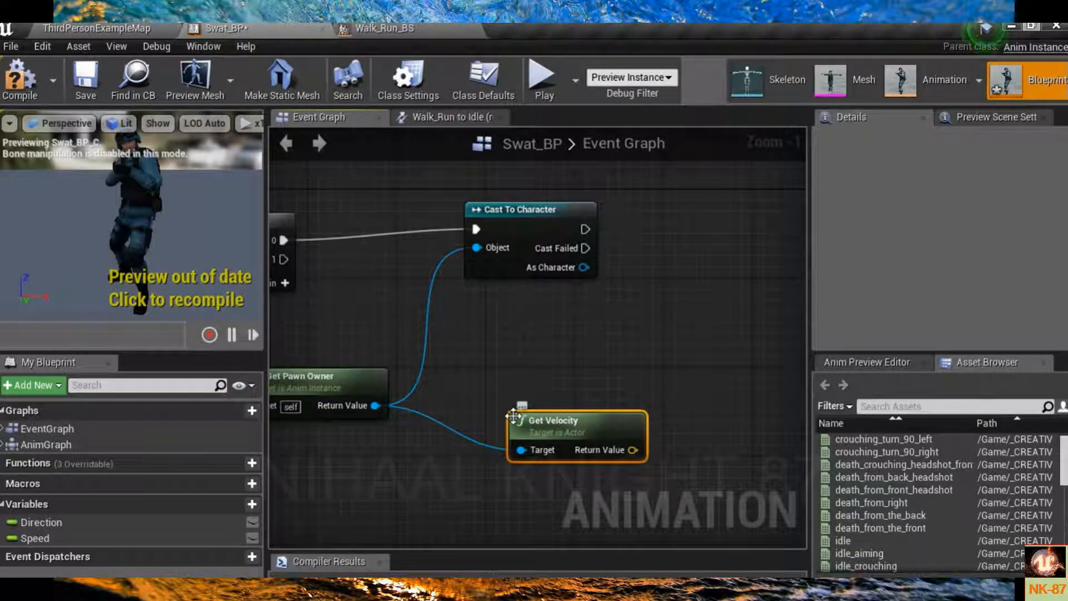
left_click(528, 402)
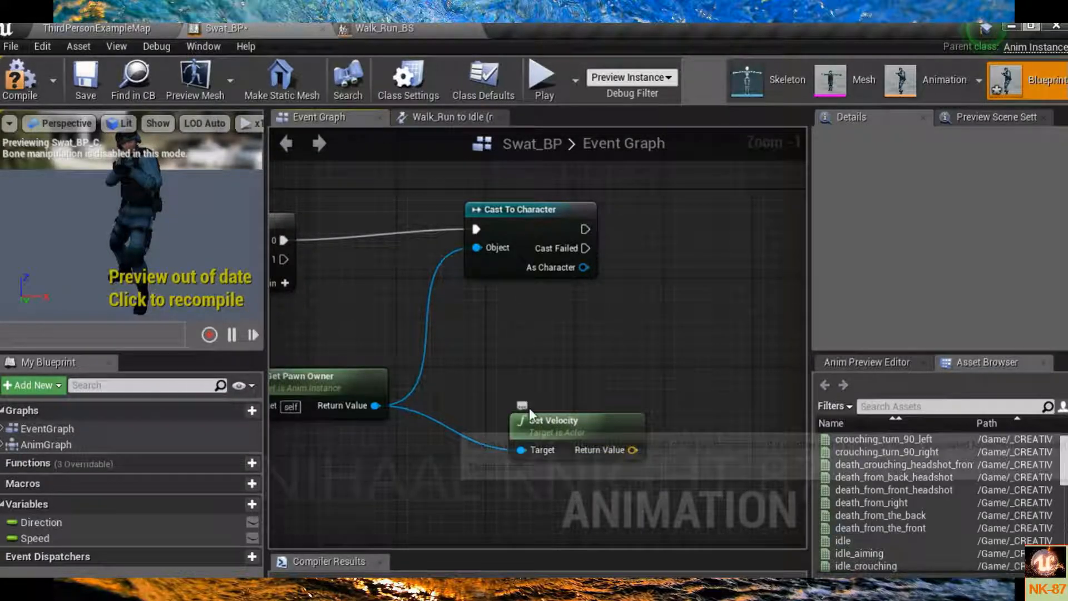
left_click_drag(581, 431, 546, 363)
- Add a GetActorRotation node fed by the Return Value of Try Get Pawn Owner and place it just below Get Velocity
right_click_drag(423, 446, 481, 421)
left_click_drag(434, 378, 540, 438)
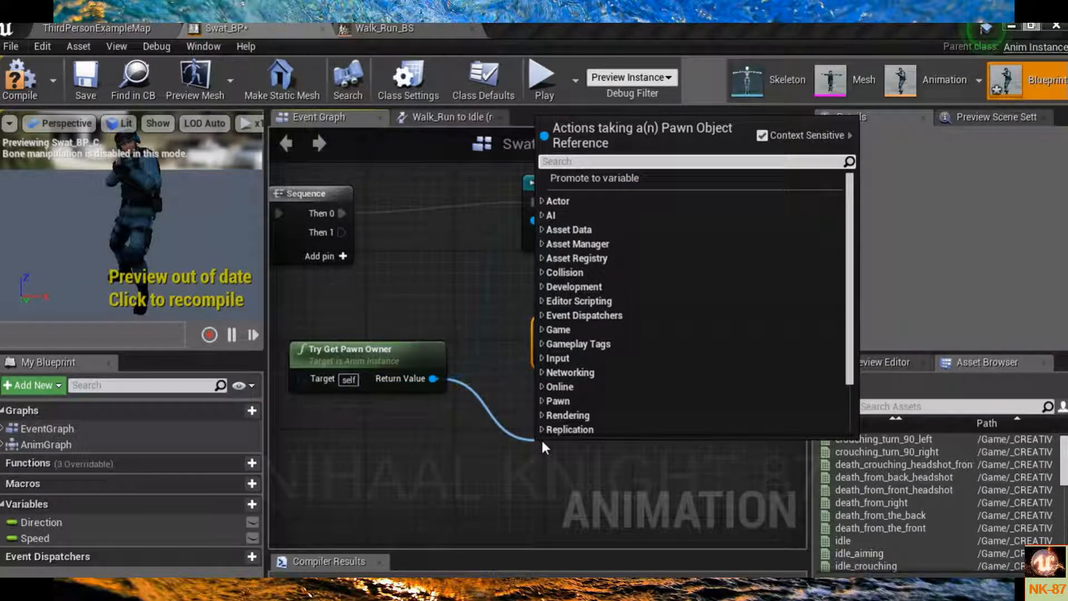
type("get actor")
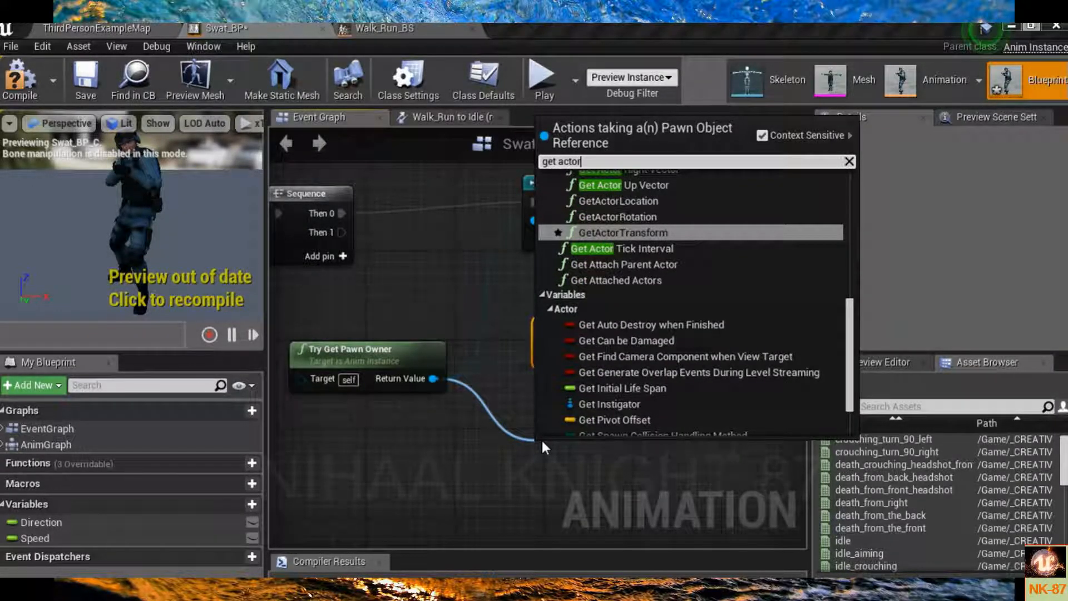
type(" ro")
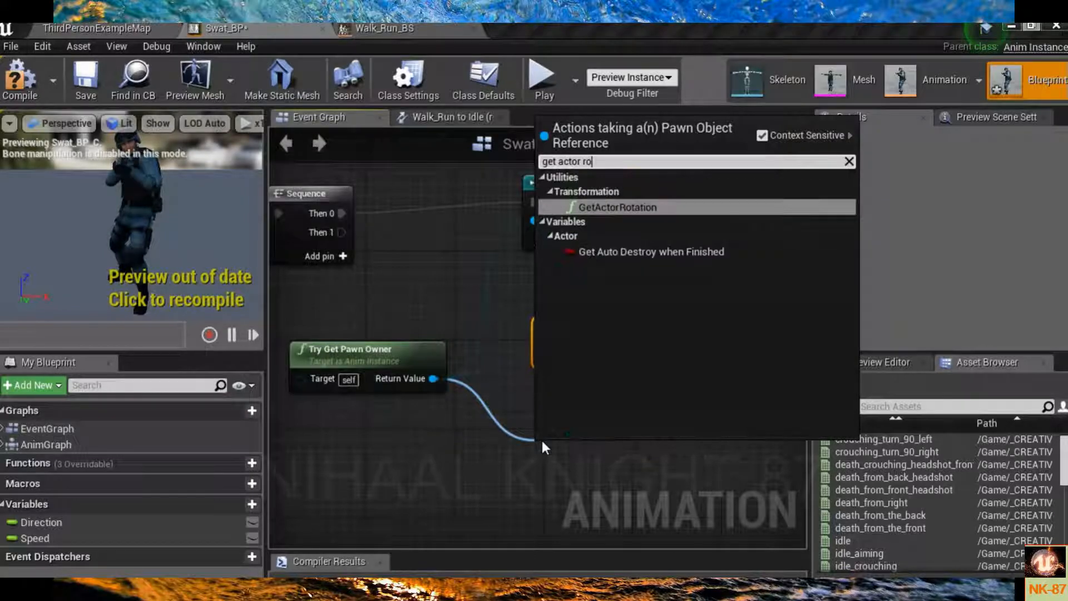
key("Return")
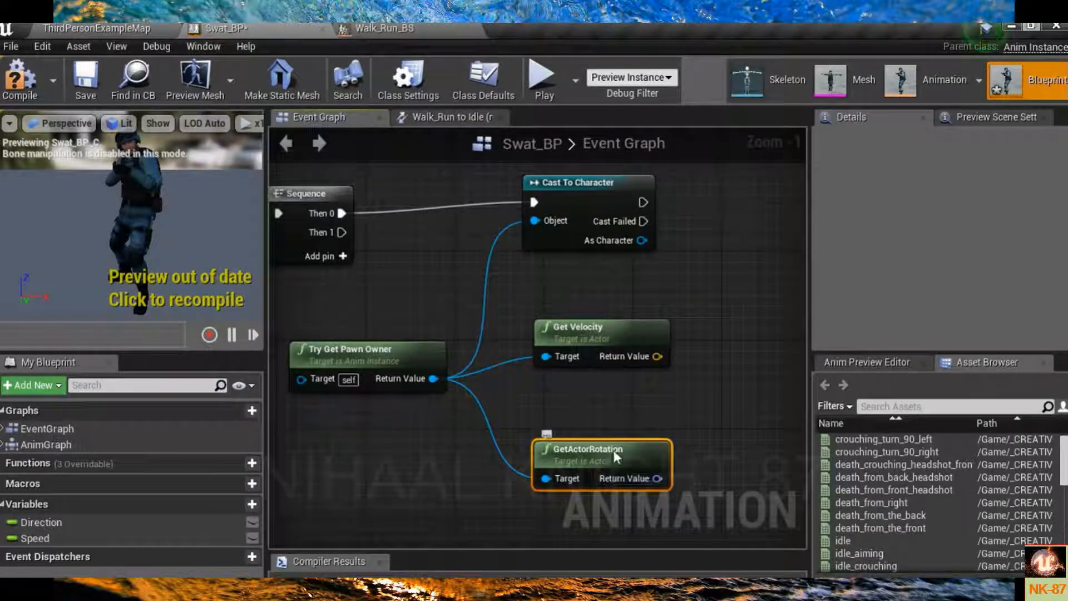
left_click_drag(613, 450, 613, 421)
right_click_drag(676, 389, 568, 429)
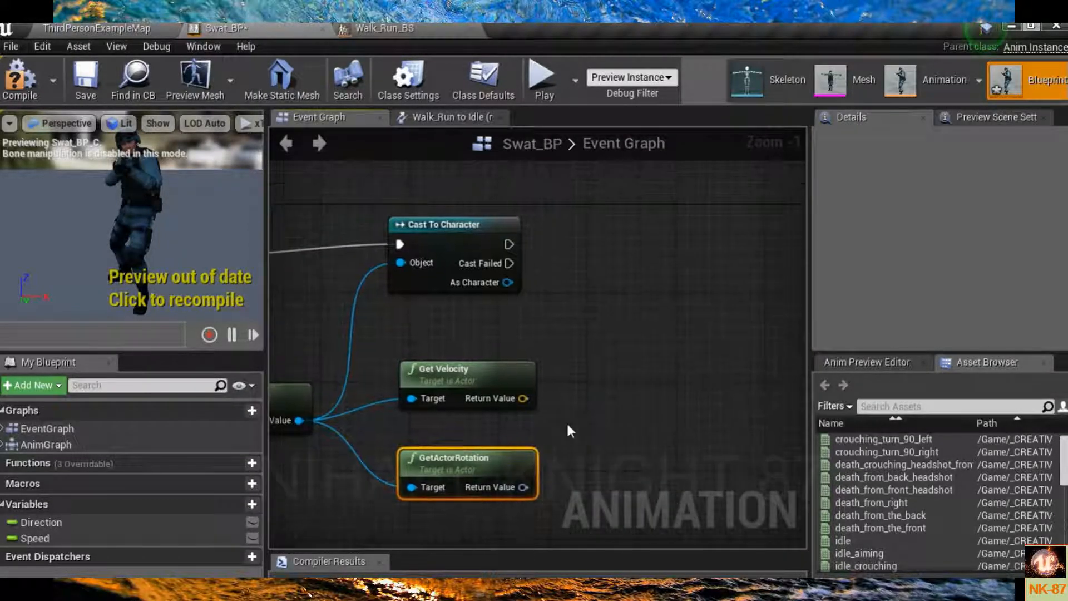
right_click_drag(505, 356, 501, 329)
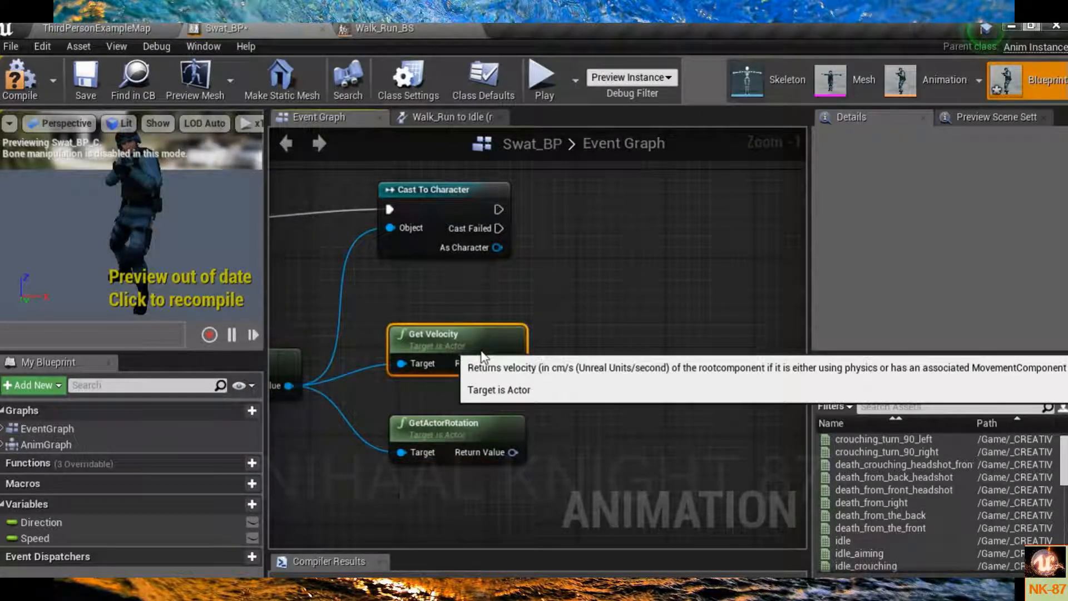
left_click(501, 329)
right_click_drag(589, 351, 507, 341)
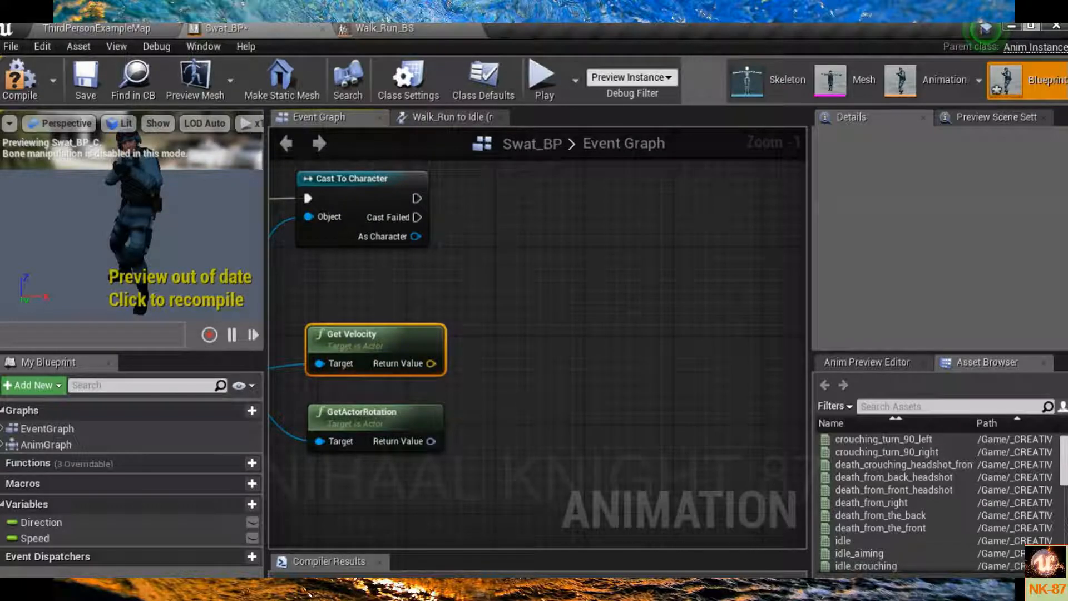
- Add a Calculate Direction node driven by the success execution output of Cast To Character
right_click_drag(419, 376, 489, 320)
left_click(460, 340)
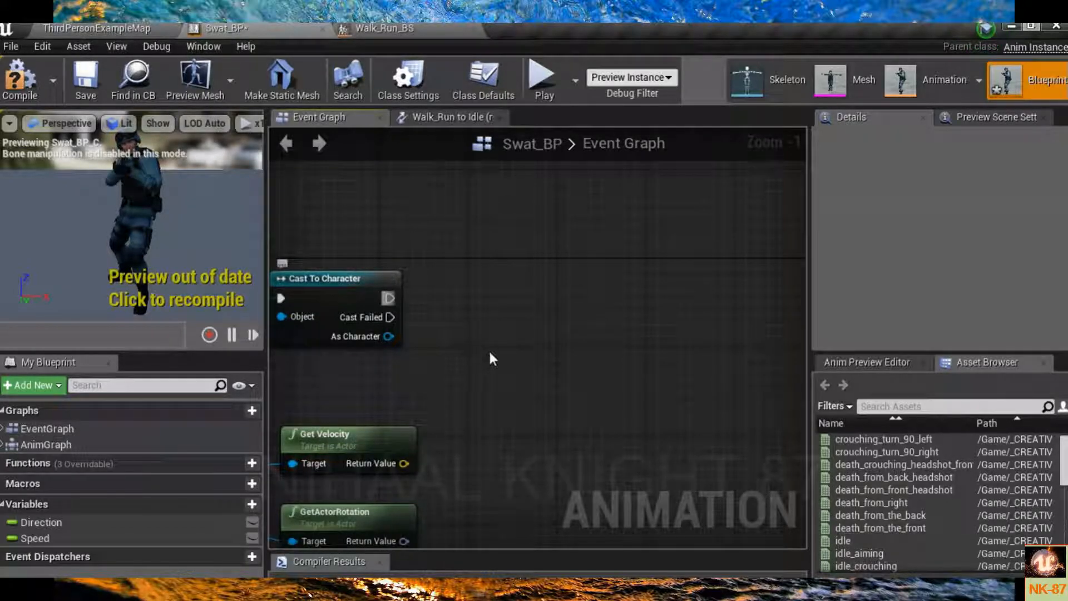
left_click_drag(389, 298, 570, 366)
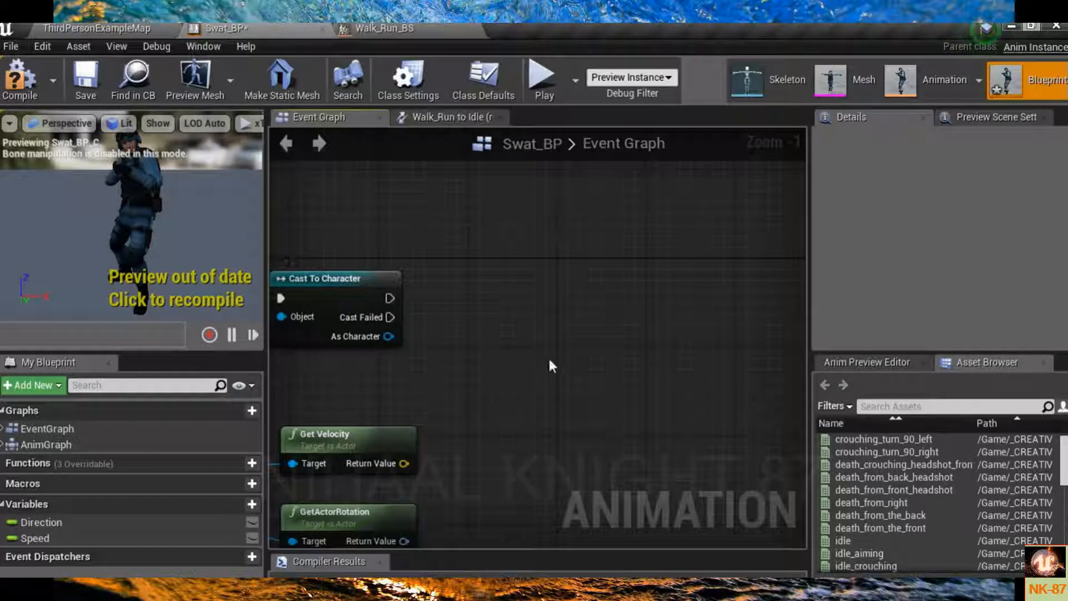
left_click_drag(389, 298, 645, 462)
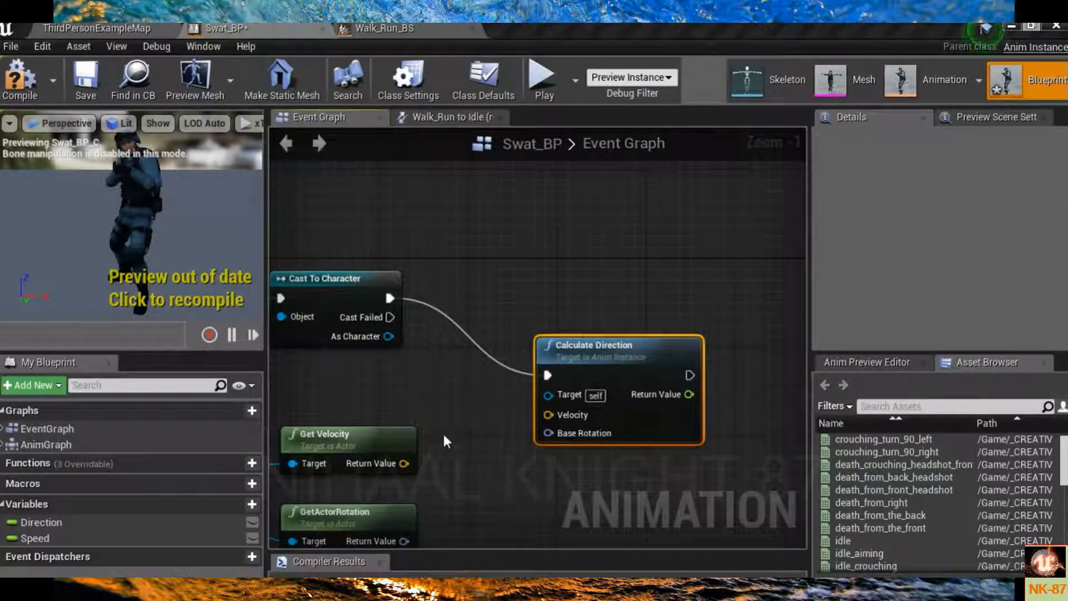
- Connect Get Velocity to the Velocity input and GetActorRotation to the Base Rotation input of Calculate Direction
right_click_drag(444, 441, 502, 388)
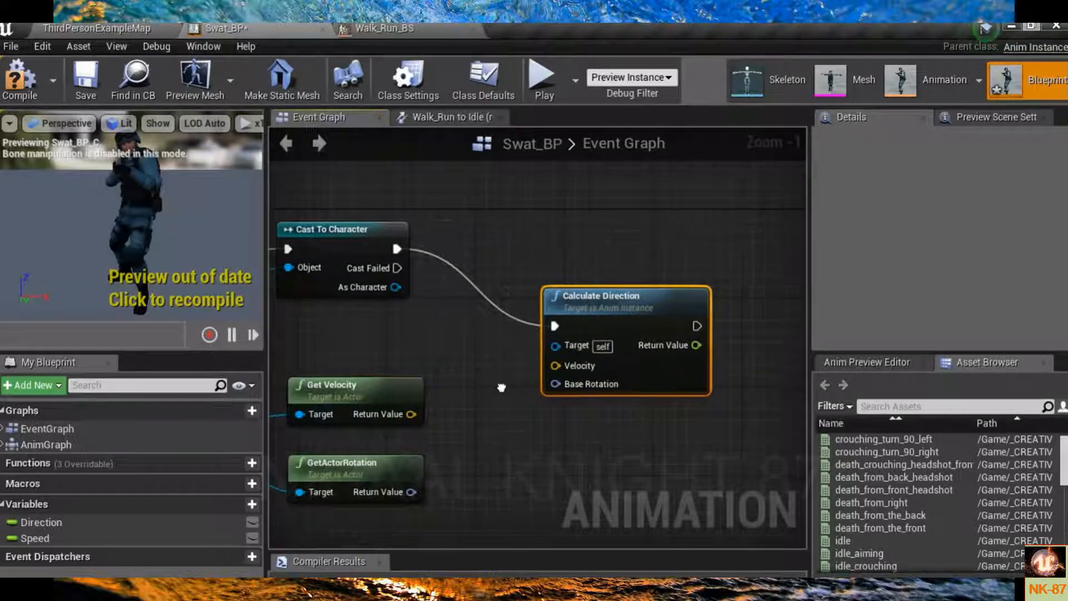
left_click_drag(414, 413, 569, 360)
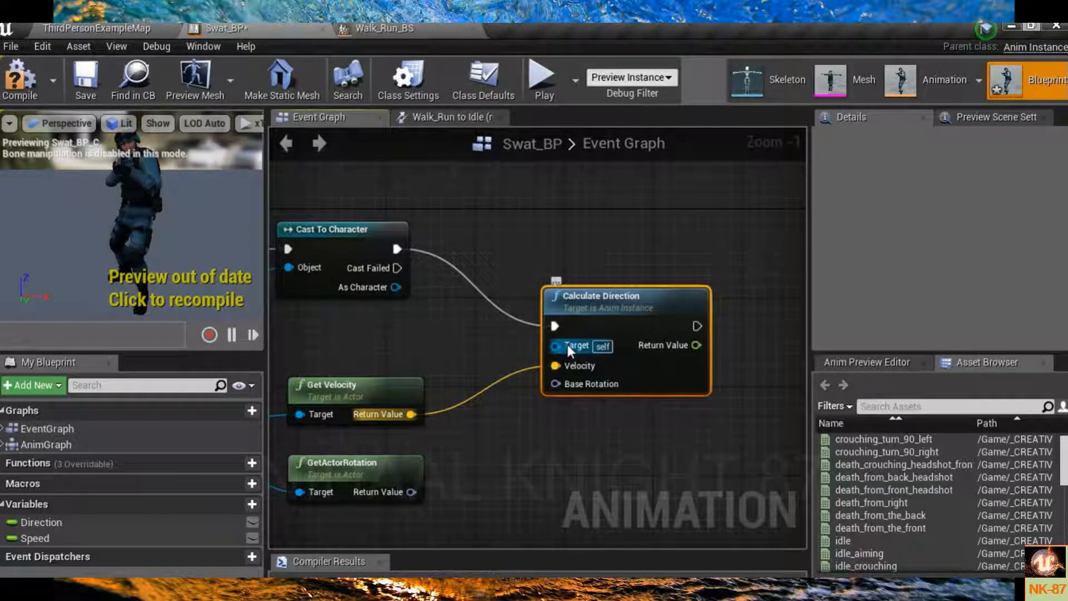
right_click_drag(567, 345, 575, 317)
left_click_drag(424, 462, 574, 357)
right_click_drag(556, 410, 474, 435)
right_click_drag(538, 390, 475, 383)
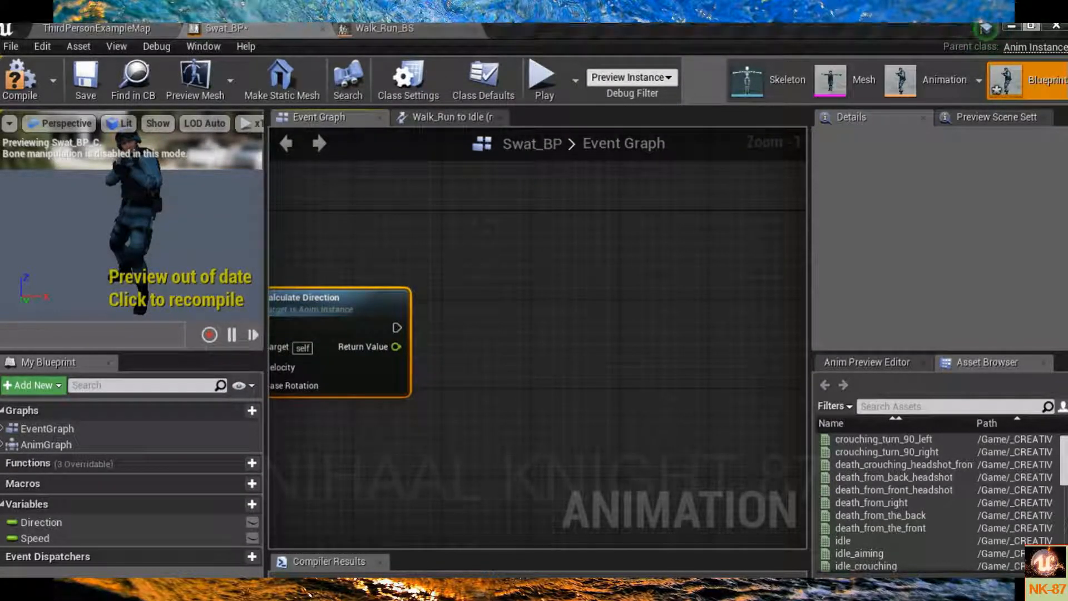
scroll(364, 334, "up", 1)
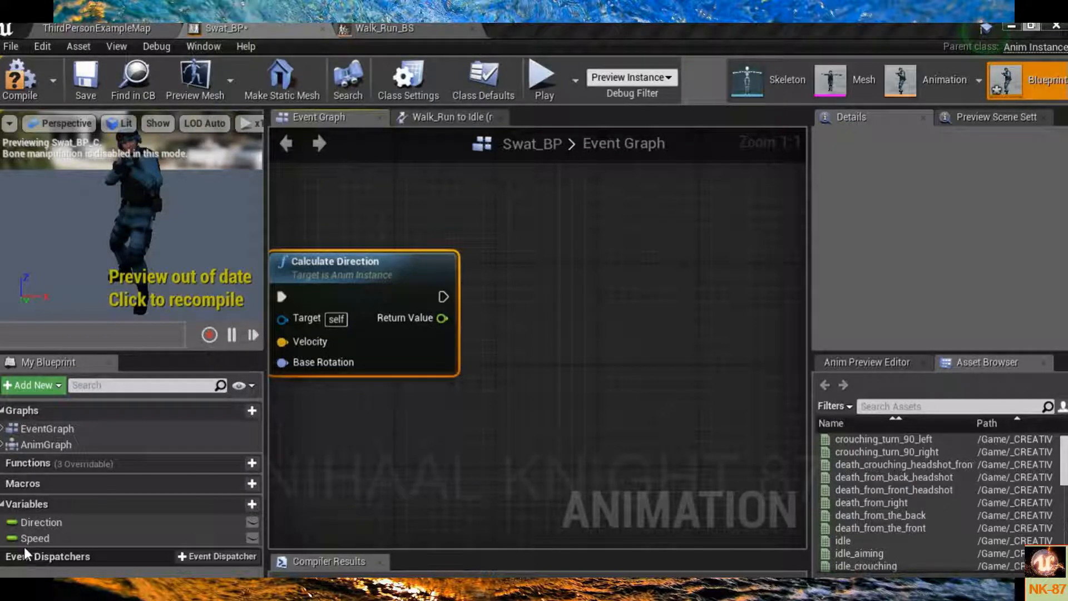
left_click_drag(103, 538, 626, 301, "ctrl")
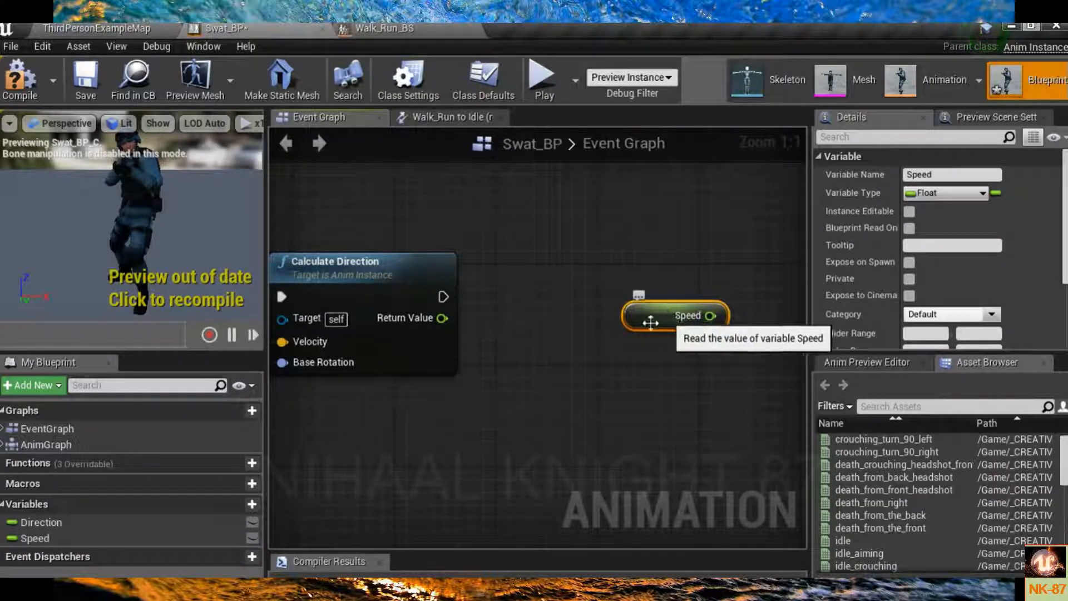
key("Delete")
- Add a SET Speed node executed from Calculate Direction and place it further along, in line with the execution wire
mouse_move(42, 523)
left_mouse_down()
mouse_move(260, 526)
mouse_move(34, 537)
left_mouse_up()
left_click_drag(34, 537, 599, 309)
right_click_drag(562, 318, 486, 325)
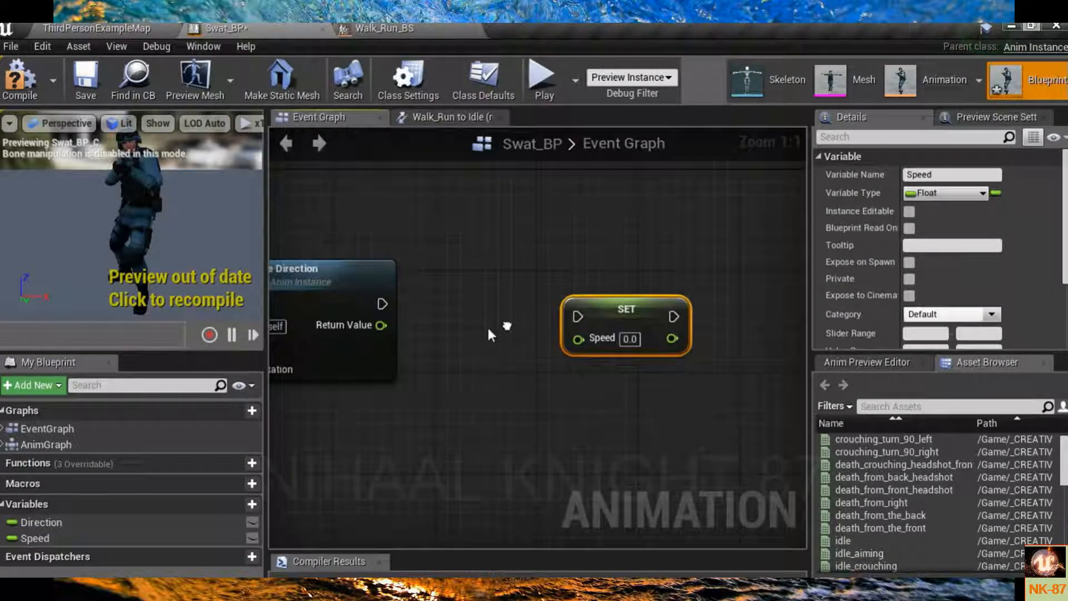
left_click_drag(382, 304, 579, 316)
right_click_drag(580, 364, 473, 322)
right_click_drag(413, 362, 562, 330)
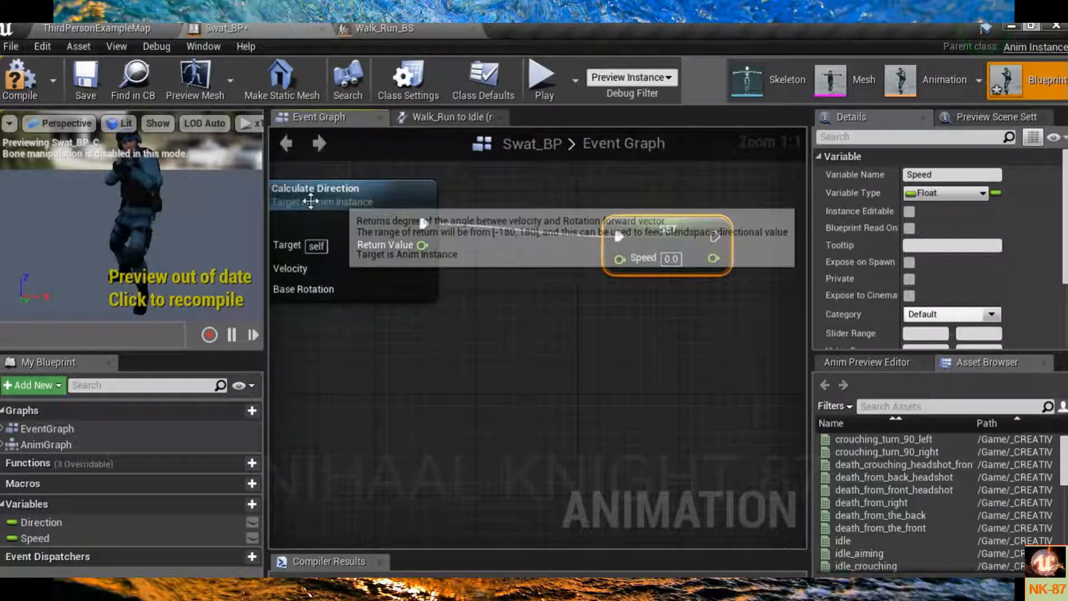
right_click_drag(328, 207, 303, 219)
right_click_drag(544, 317, 489, 324)
left_click_drag(578, 238, 653, 234)
right_click_drag(580, 298, 629, 287)
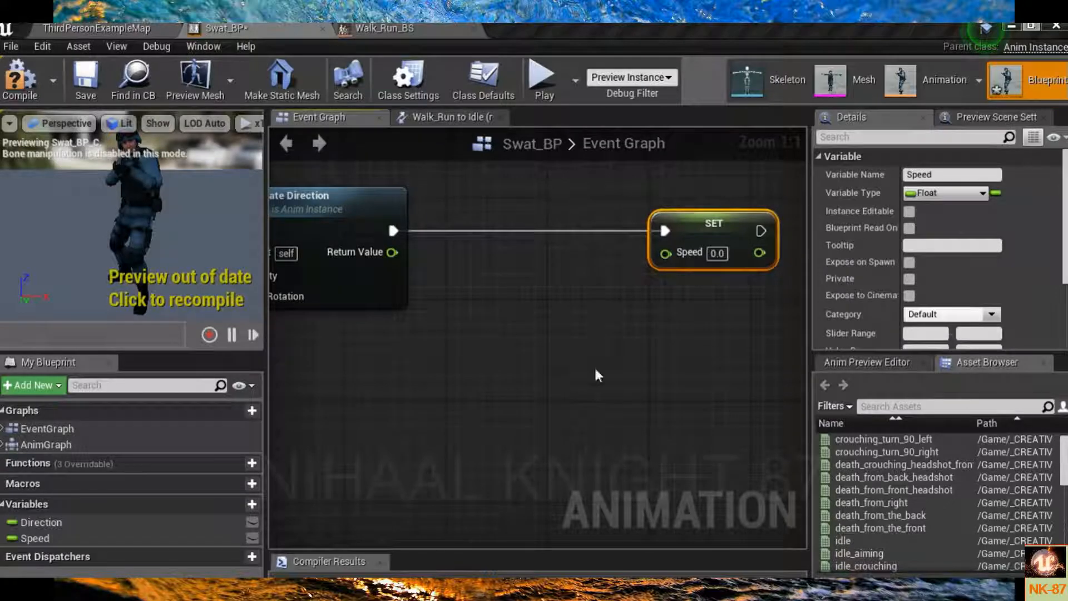
right_click_drag(600, 347, 632, 314)
scroll(591, 336, "down", 2)
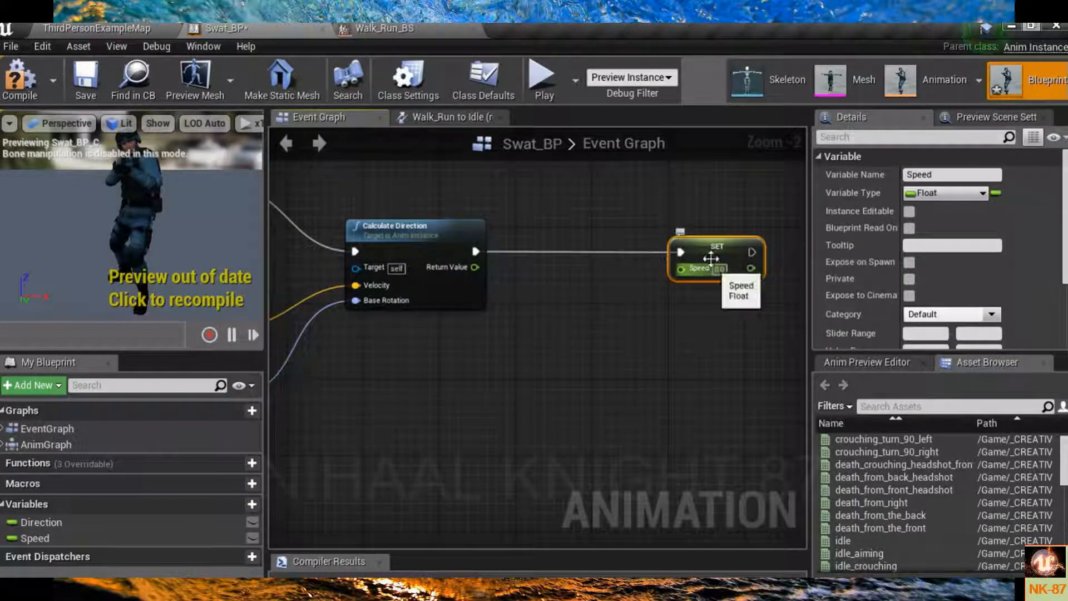
left_click_drag(680, 269, 610, 367)
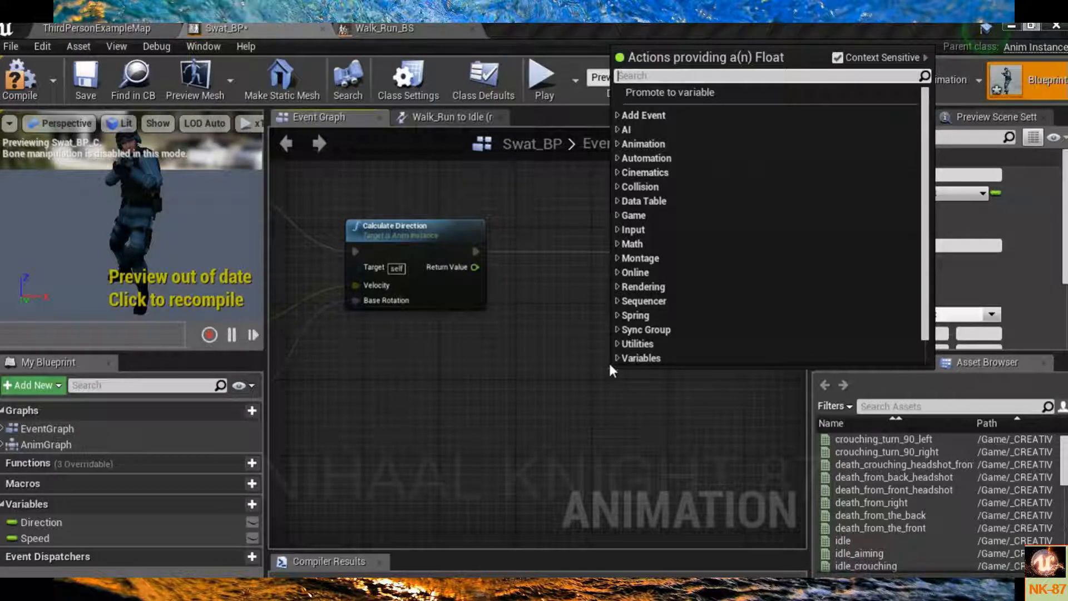
left_click(551, 393)
- Add a VectorLengthSquared node fed by the Get Velocity Return Value and connect its output to the Speed input of SET
right_click_drag(508, 403, 677, 411)
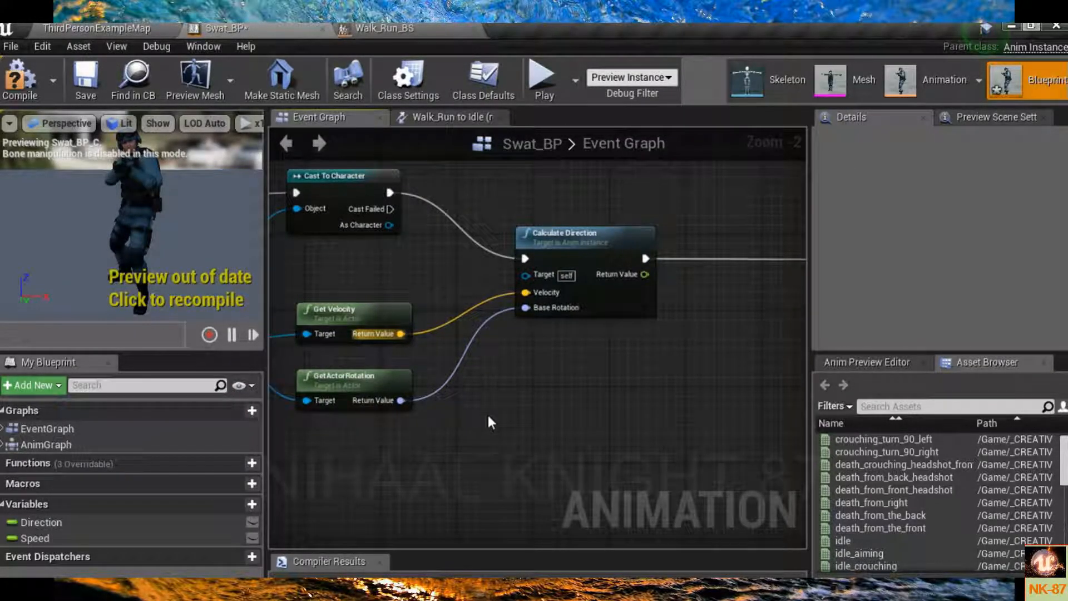
left_click_drag(401, 334, 612, 381)
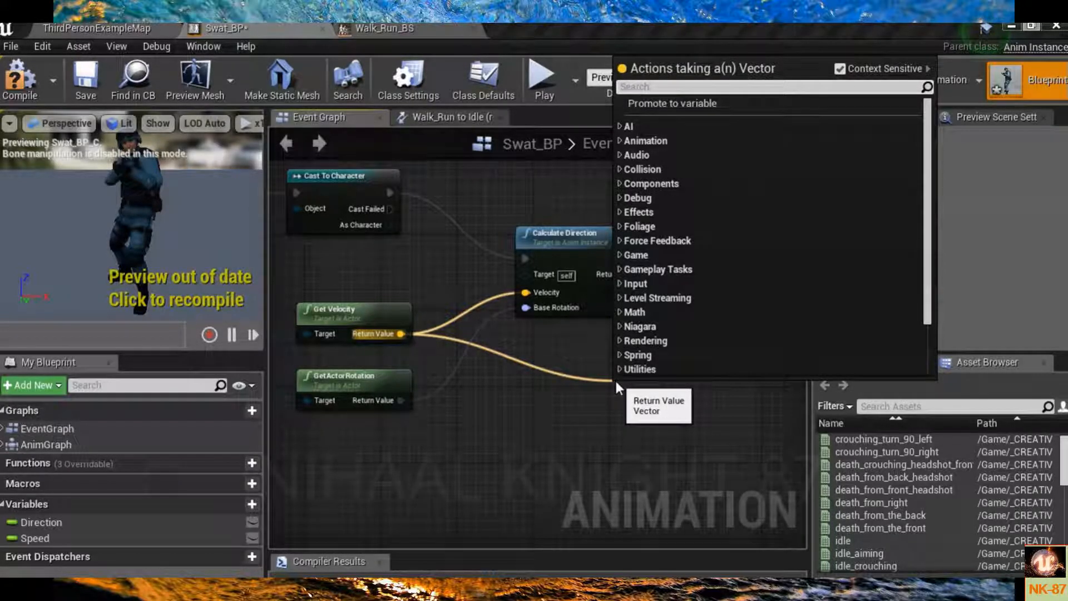
type("vector")
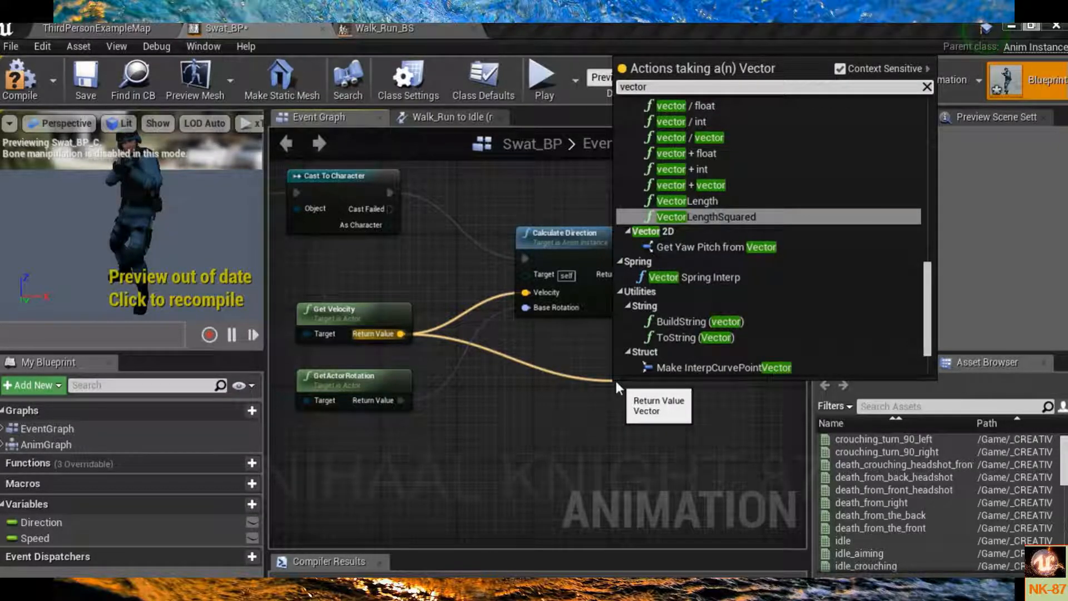
key("Return")
right_click_drag(646, 379, 471, 375)
scroll(480, 446, "up", 2)
left_click_drag(465, 441, 666, 281)
right_click_drag(667, 282, 611, 383)
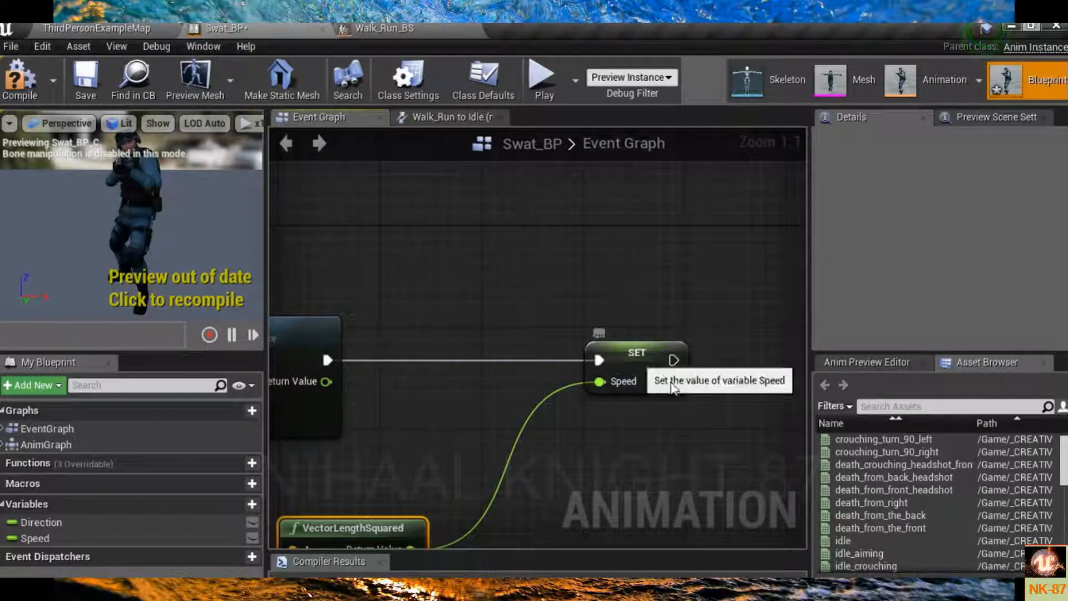
- Move the SET Speed node further from Calculate Direction and compile Swat_BP
left_click_drag(634, 370, 729, 384)
scroll(350, 389, "down", 1)
left_click(19, 78)
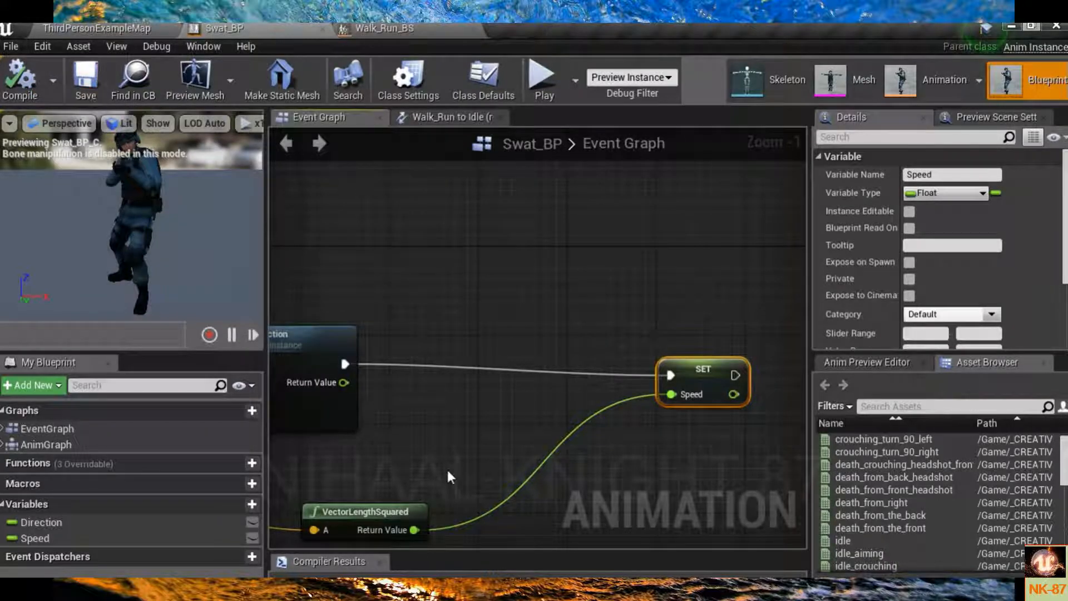
- Examine the compiled graph and trace the execution flow back to Event Blueprint Update Animation
scroll(398, 453, "down", 2)
right_click_drag(398, 453, 706, 403)
scroll(501, 376, "down", 3)
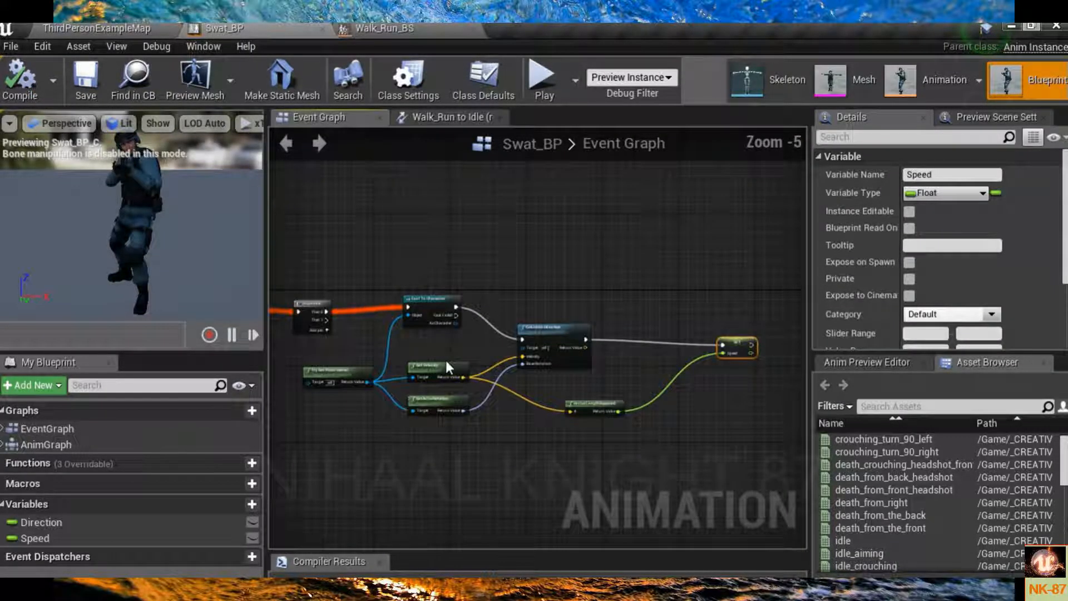
scroll(407, 339, "up", 6)
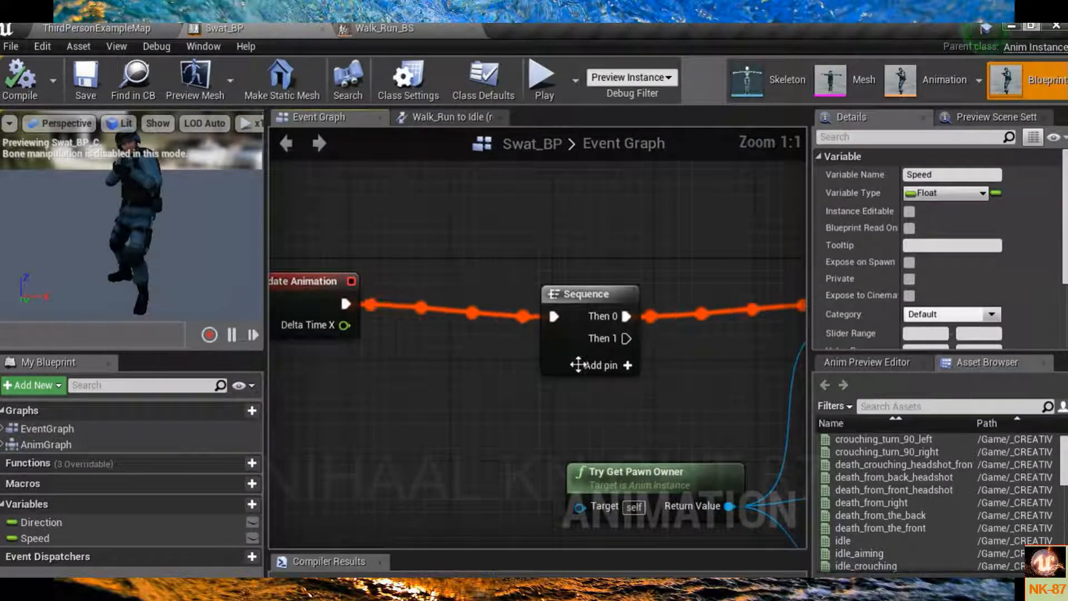
scroll(537, 359, "down", 2)
right_click_drag(537, 359, 599, 370)
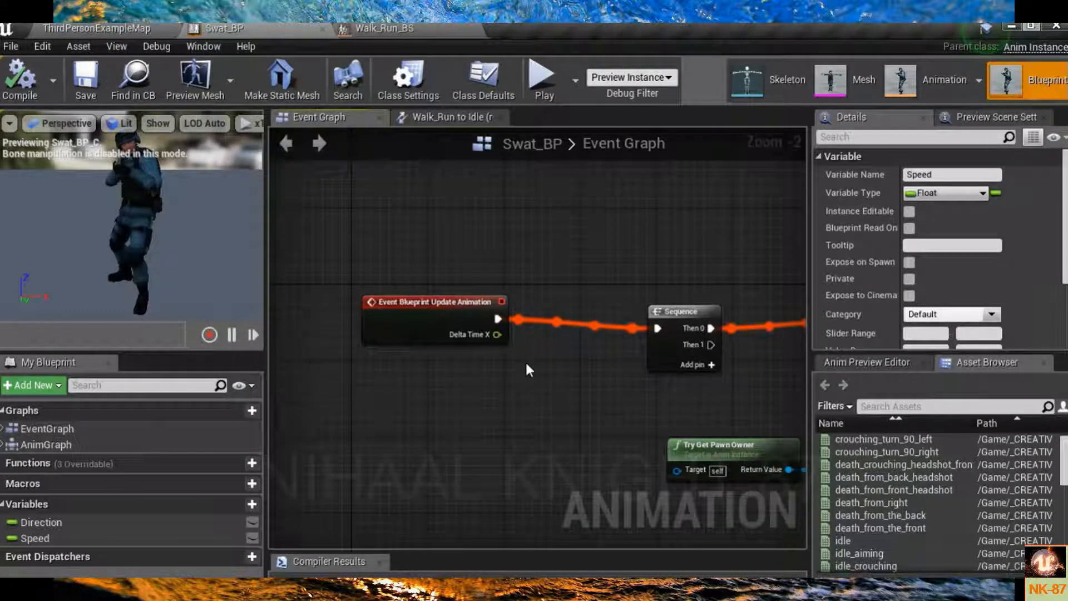
- Break the execution link between Calculate Direction and the SET Speed node
right_click_drag(525, 359, 470, 372)
scroll(381, 369, "up", 1)
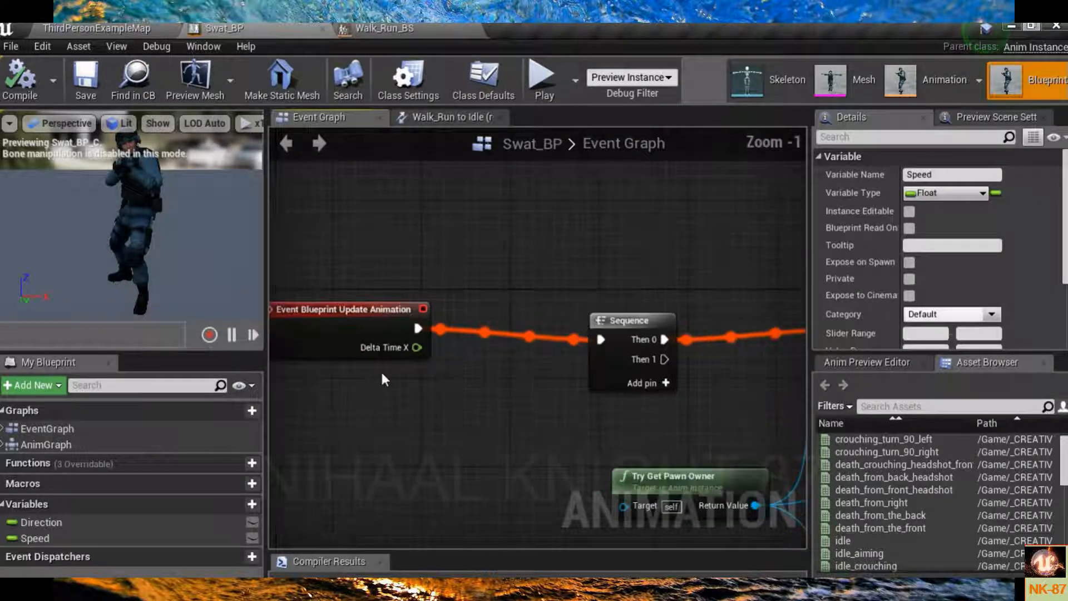
right_click_drag(381, 369, 440, 383)
right_click_drag(640, 431, 443, 299)
scroll(493, 323, "down", 2)
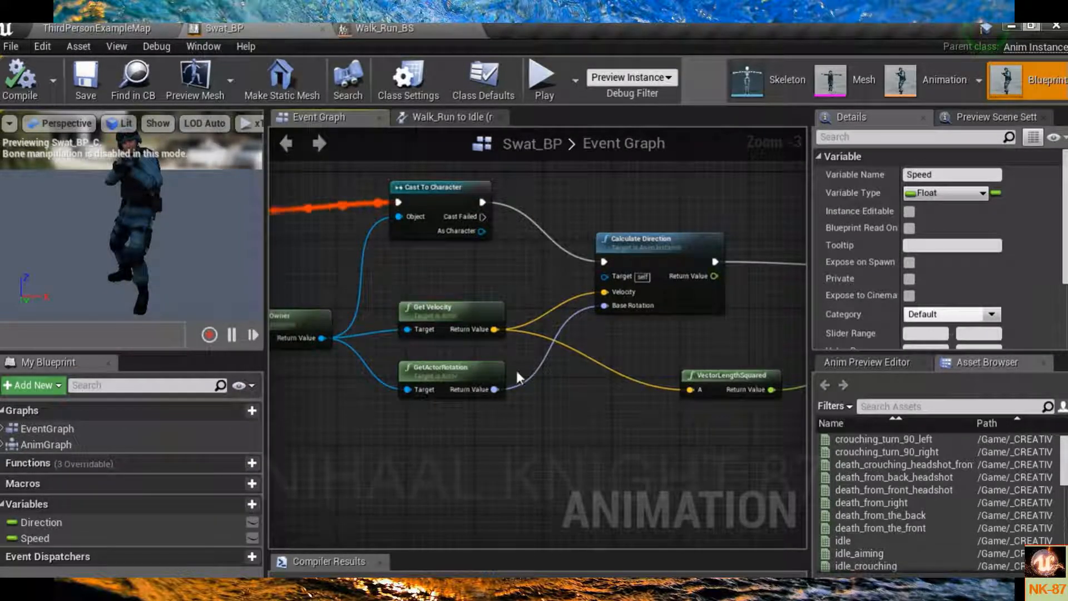
right_click_drag(680, 332, 410, 331)
scroll(429, 313, "up", 3)
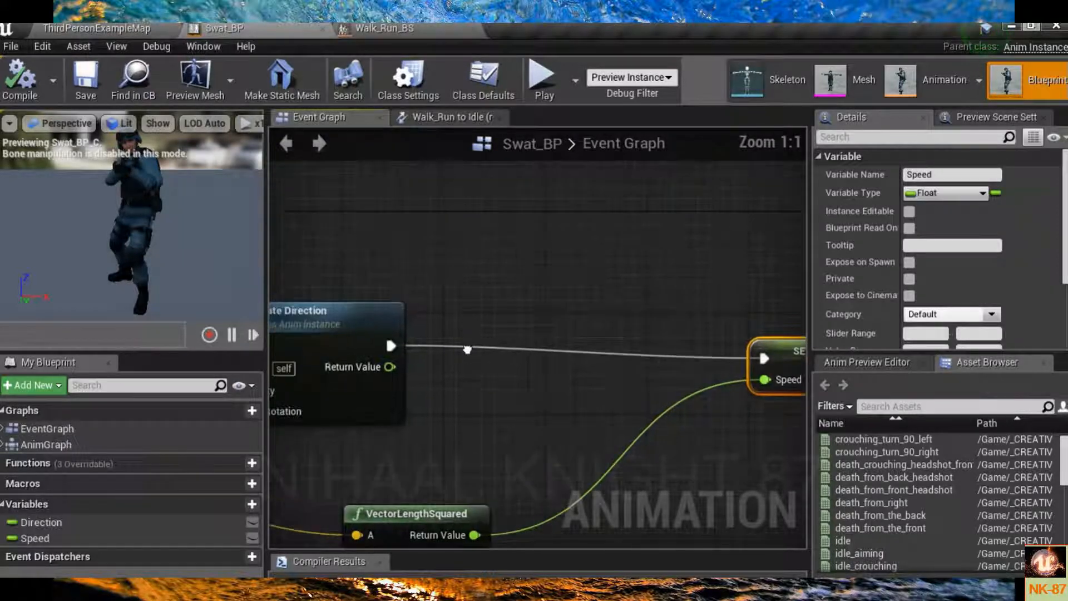
left_click(598, 360, "alt")
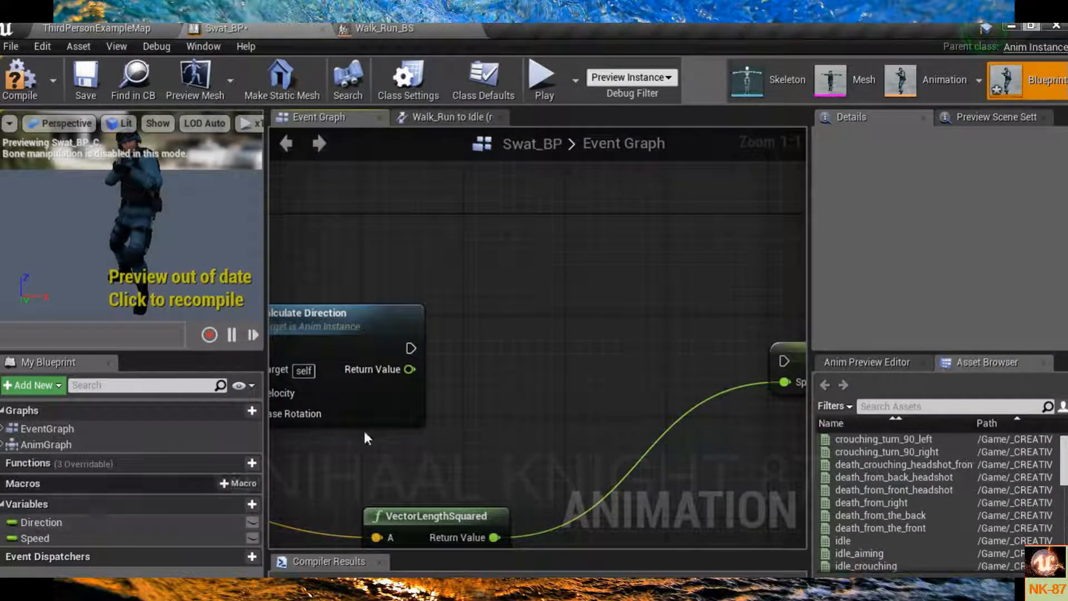
right_click_drag(420, 381, 396, 392)
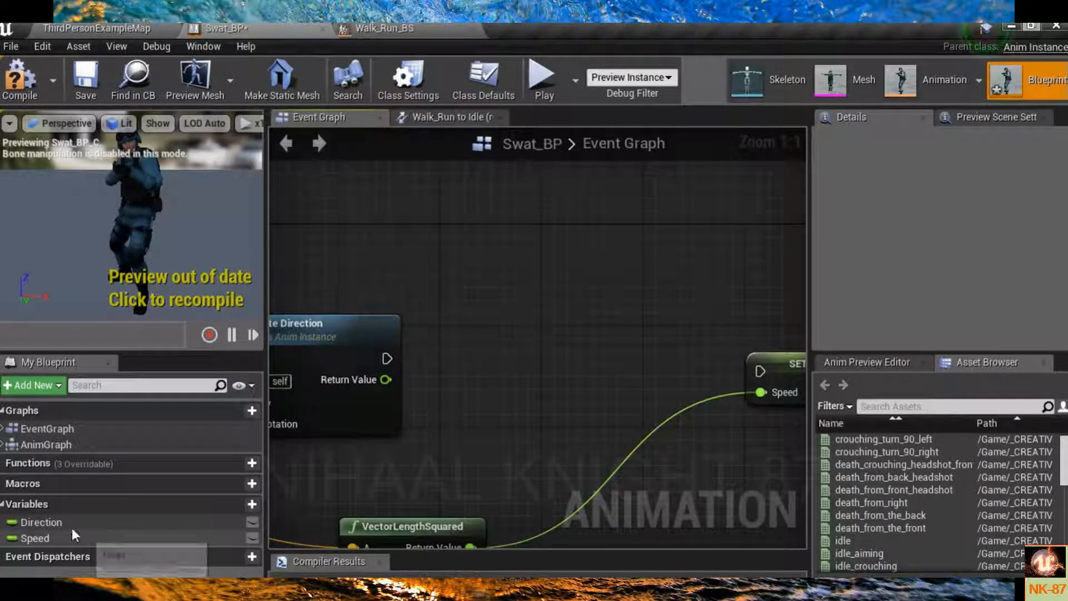
left_click_drag(57, 521, 479, 438, "ctrl")
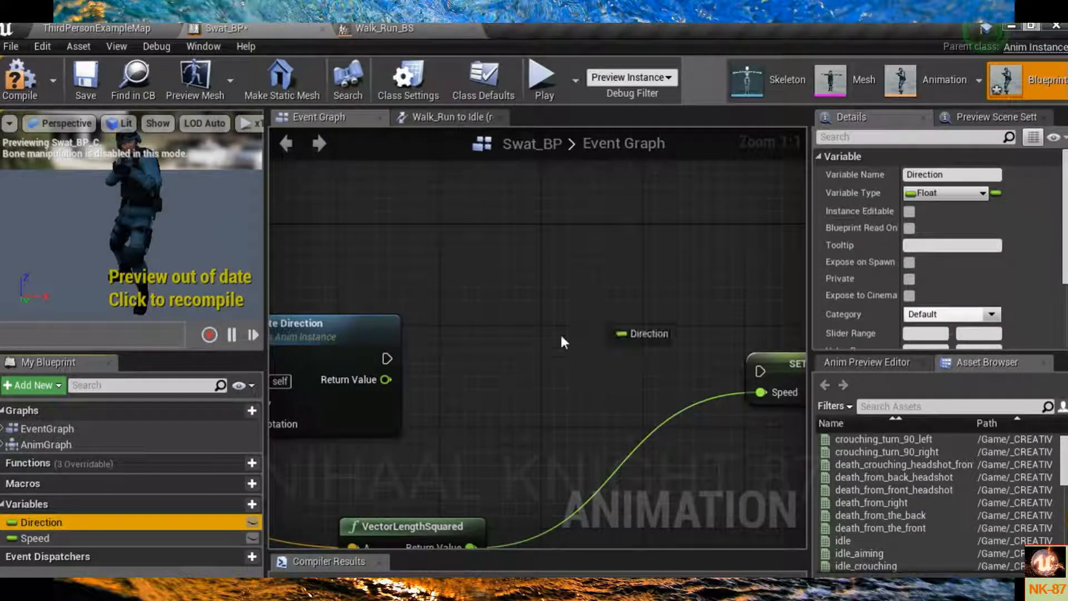
left_click(653, 332)
key("Delete")
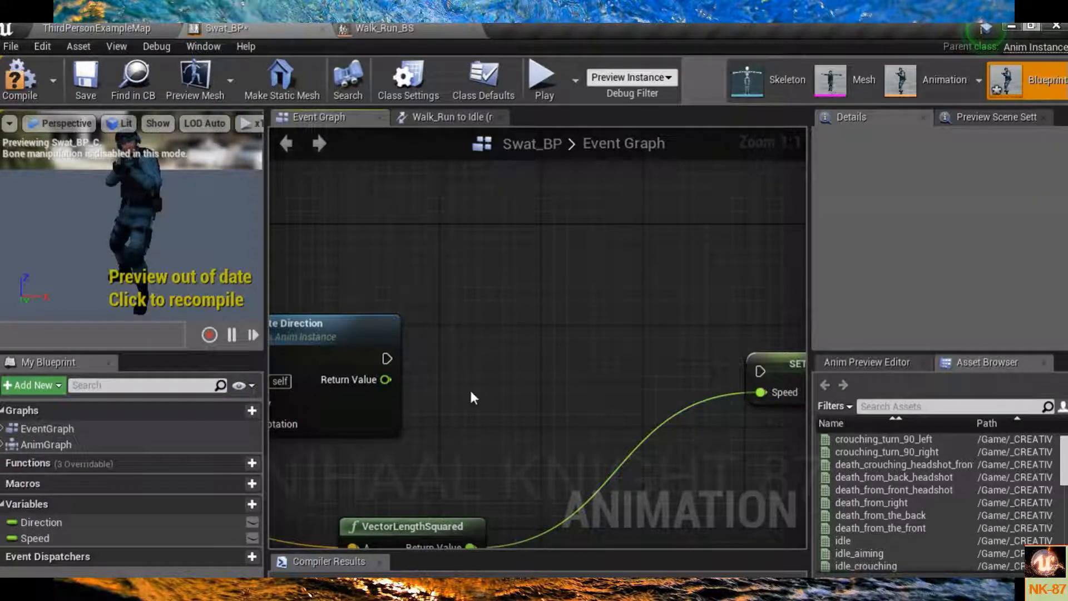
- Insert a SET Direction node into the execution flow between Calculate Direction and SET Speed, fed by Calculate Direction's Return Value
left_click_drag(44, 526, 507, 359, "ctrl")
left_click_drag(750, 373, 758, 371)
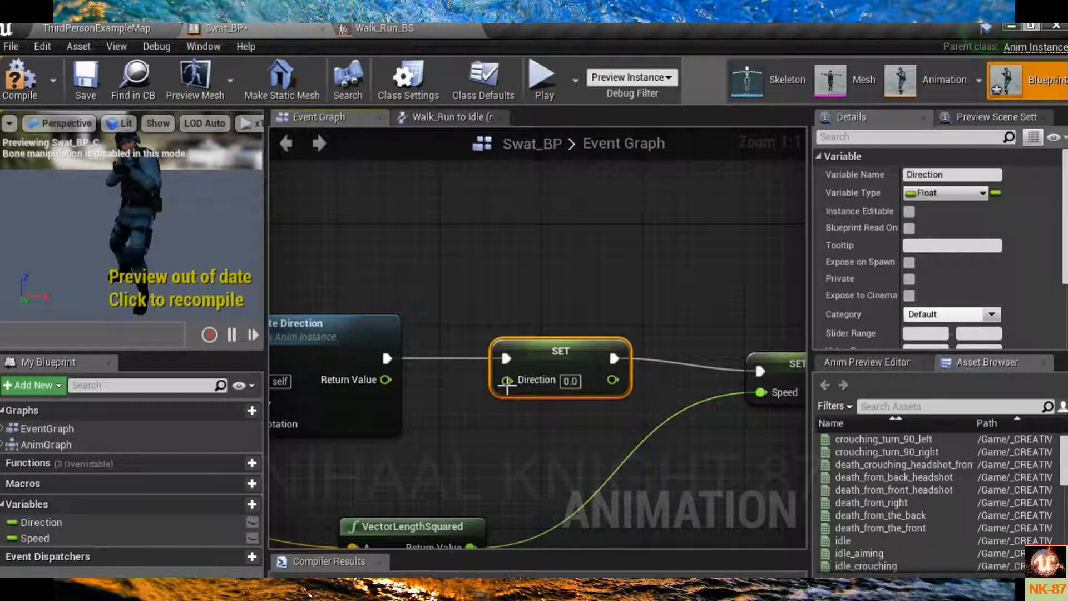
left_click_drag(386, 379, 516, 387)
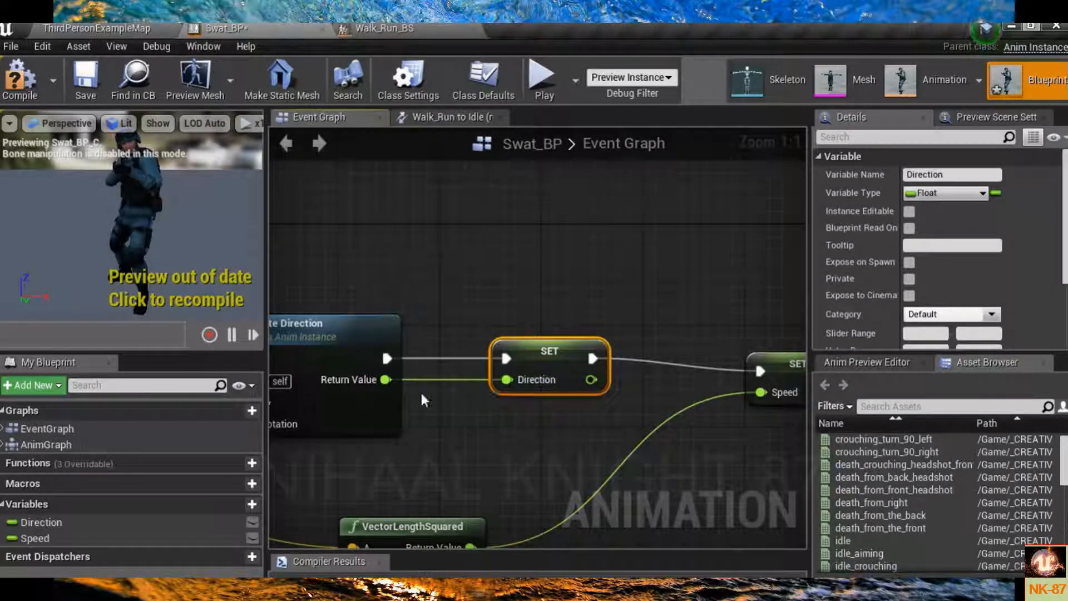
- Compile and save Swat_BP and close the animation editors to return to the level editor
left_click(19, 88)
left_click(94, 79)
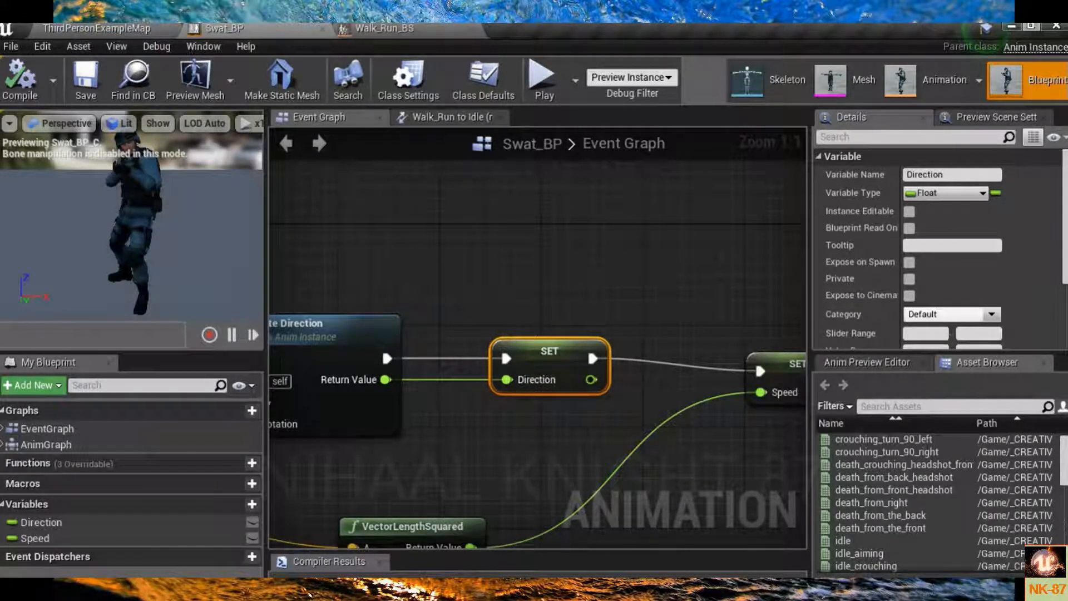
scroll(762, 344, "down", 5)
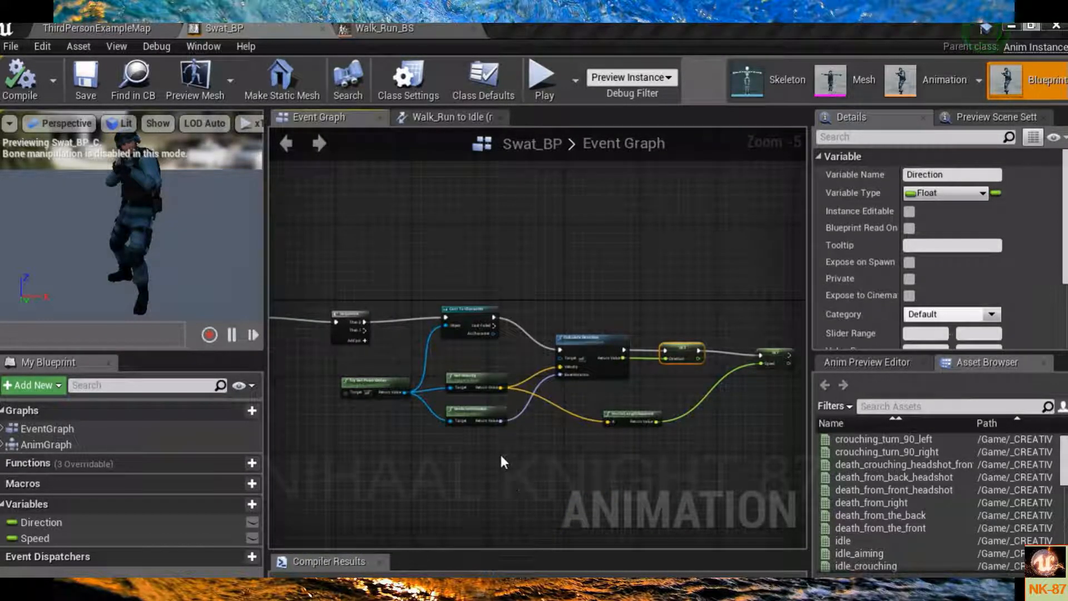
right_click_drag(504, 462, 496, 466)
left_click(437, 31)
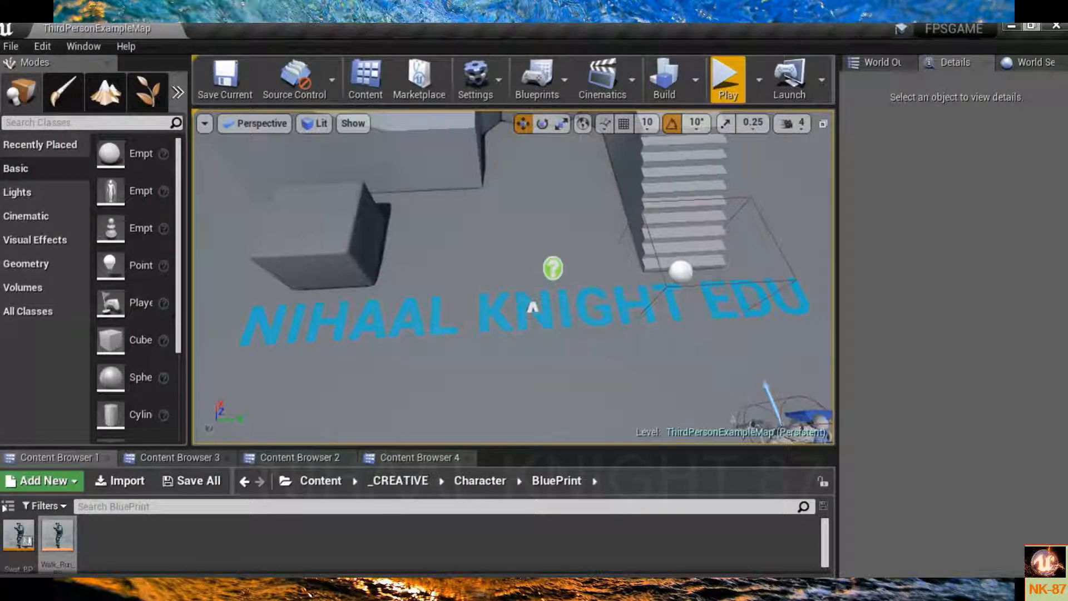
- Open the ThirdPersonCharacter blueprint from the ThirdPersonBP > Blueprints folder
left_click(229, 532)
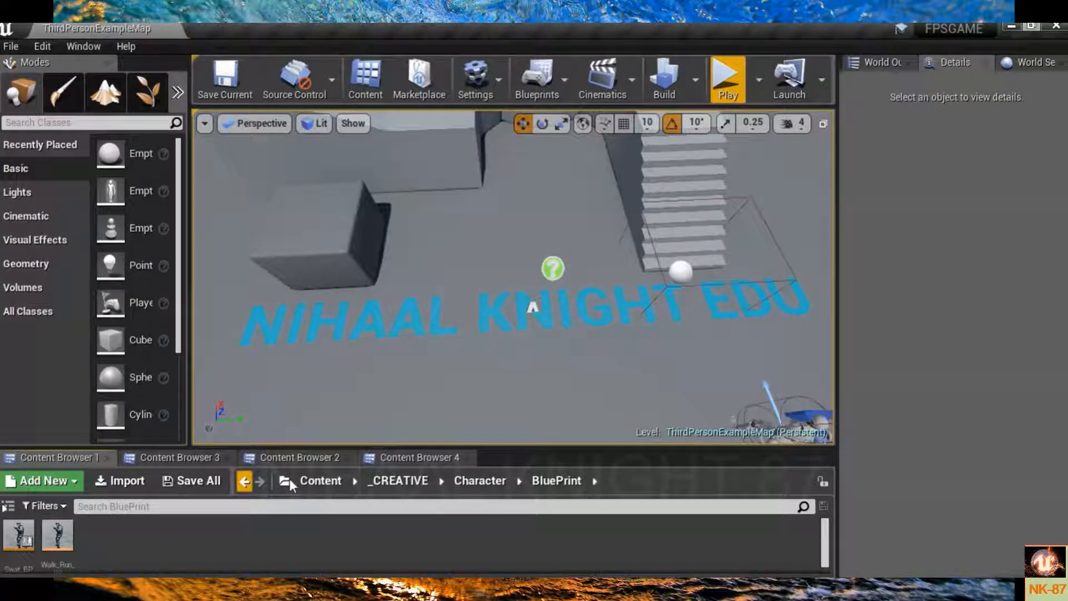
left_click(228, 457)
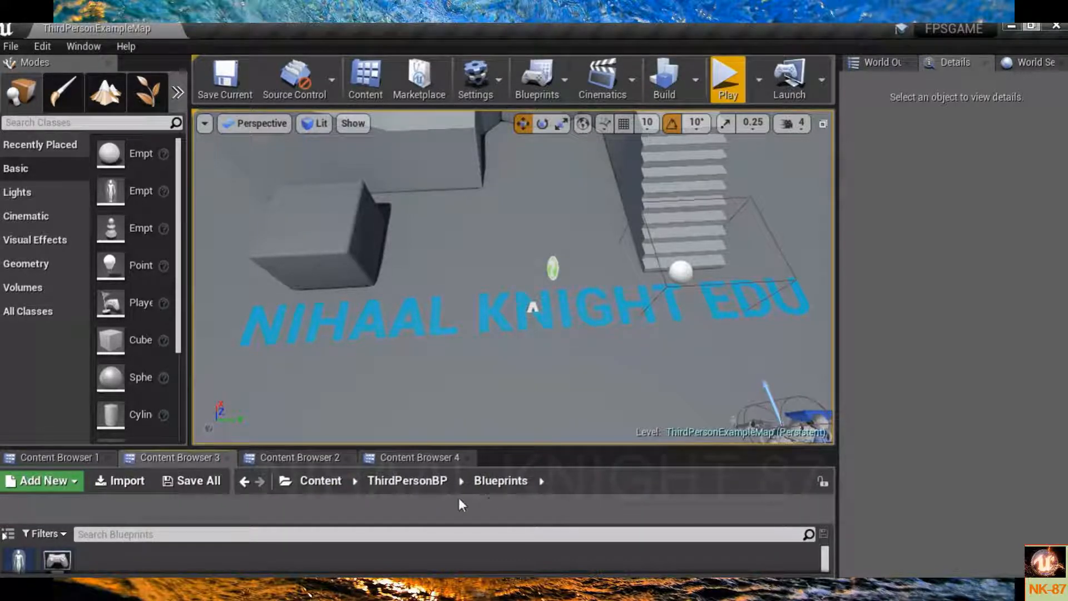
double_click(18, 534)
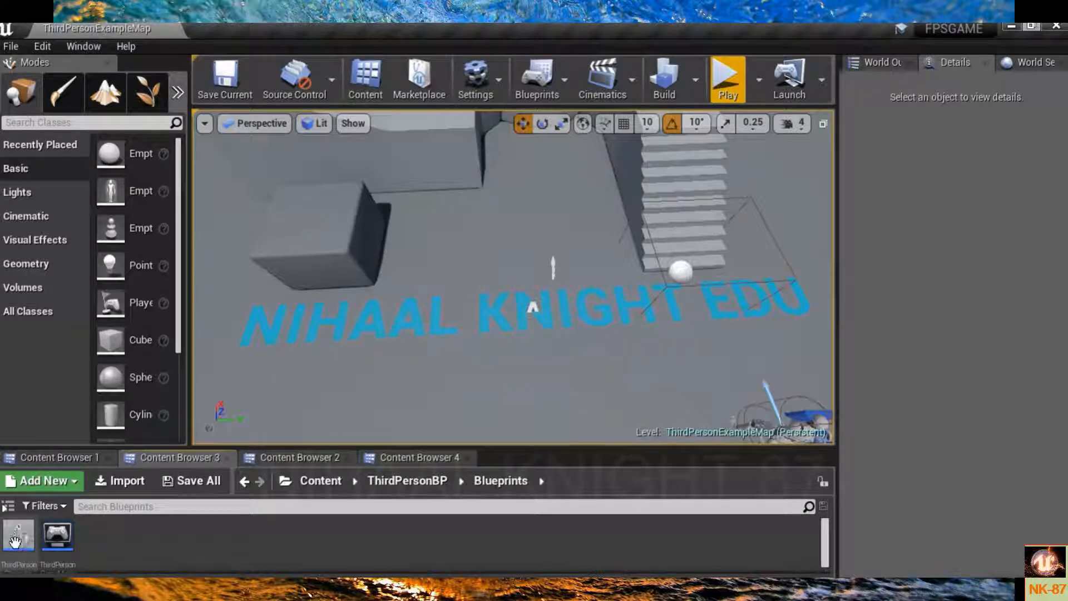
- Look over the Take Damage 5% function, the Event Graph and the character in the blueprint's Viewport
scroll(312, 407, "down", 3)
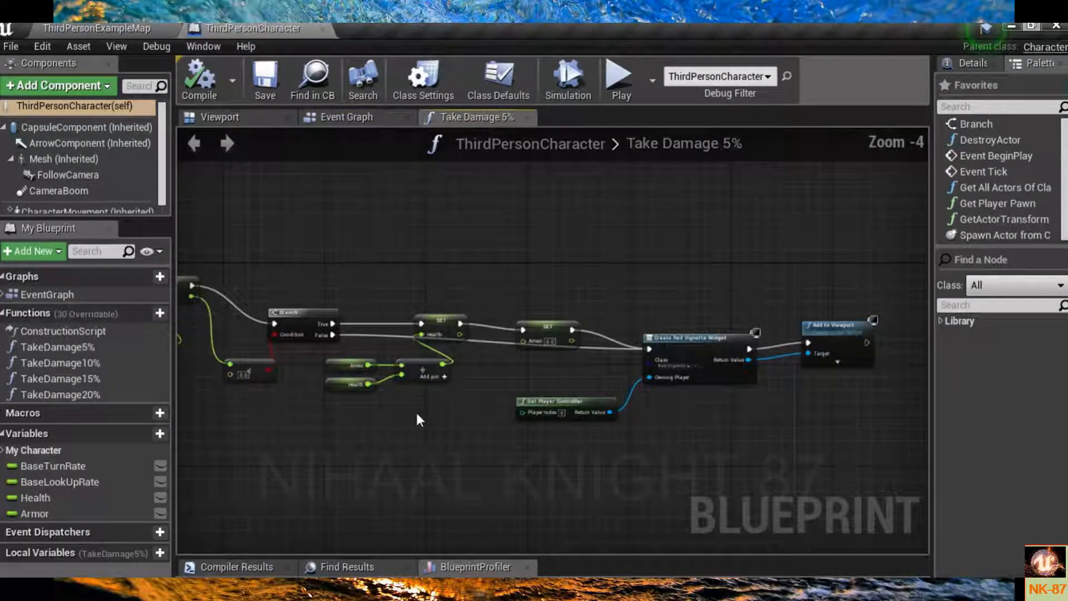
right_click_drag(389, 428, 512, 402)
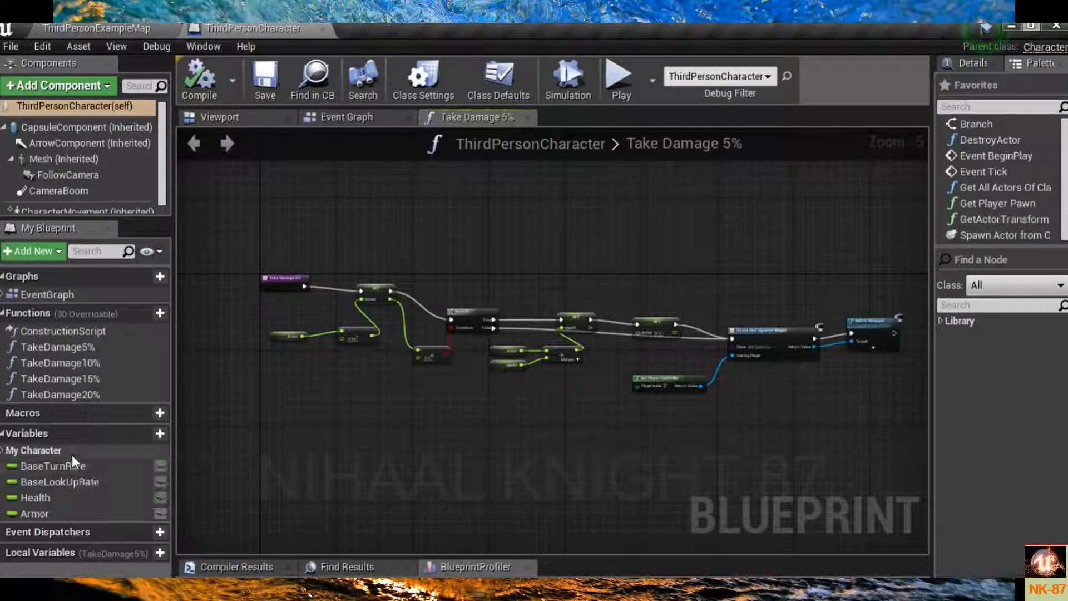
double_click(79, 292)
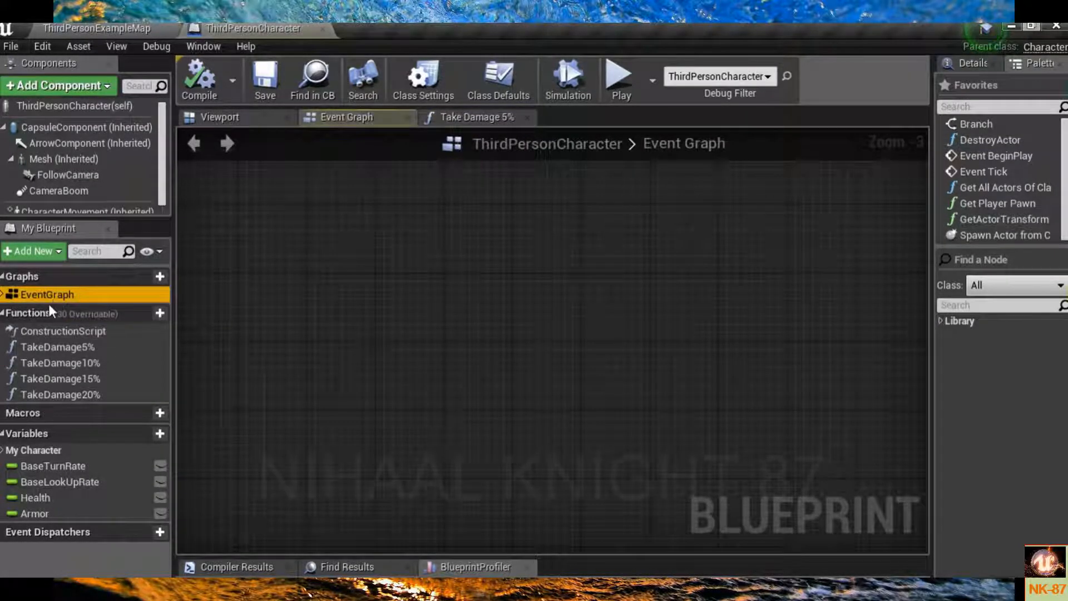
scroll(370, 283, "down", 3)
right_click_drag(370, 283, 507, 383)
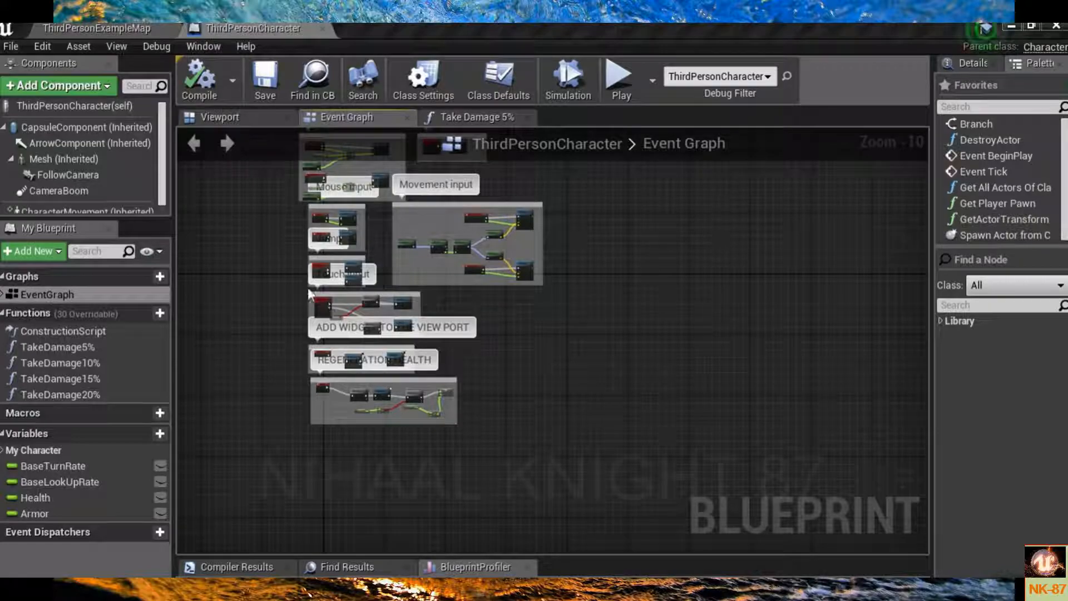
left_click(233, 119)
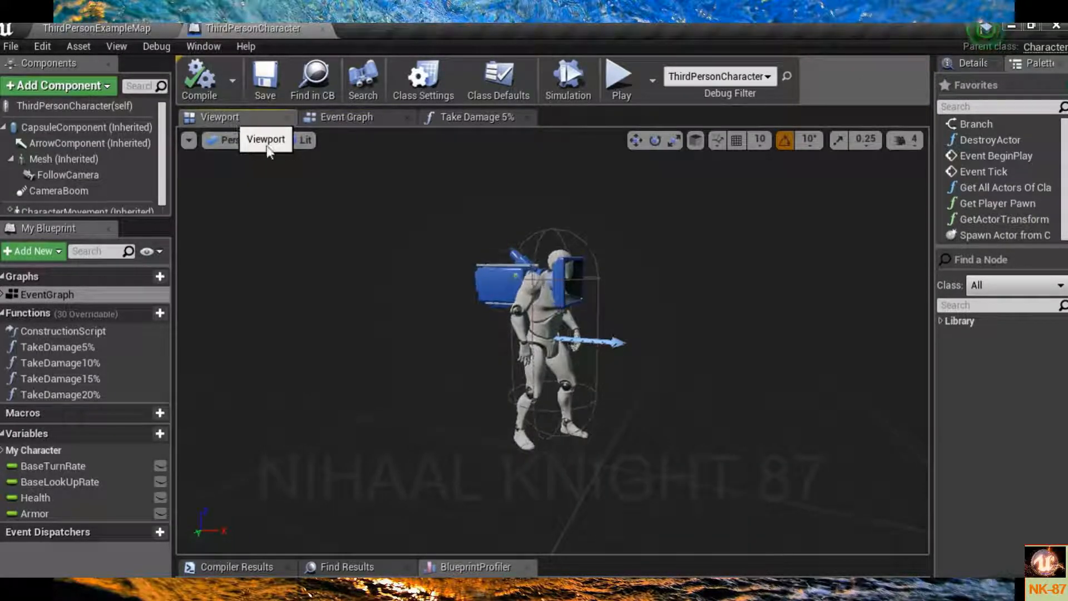
right_click_drag(665, 277, 462, 287)
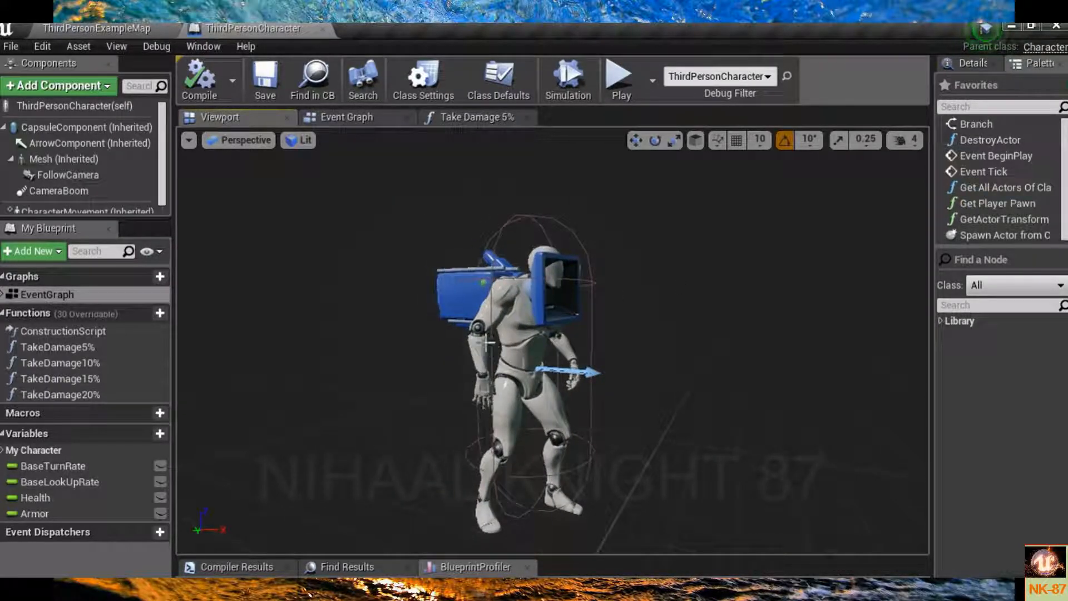
- Set the Skeletal Mesh of the character's Mesh component to Swat and inspect the character from several angles
left_click(48, 160)
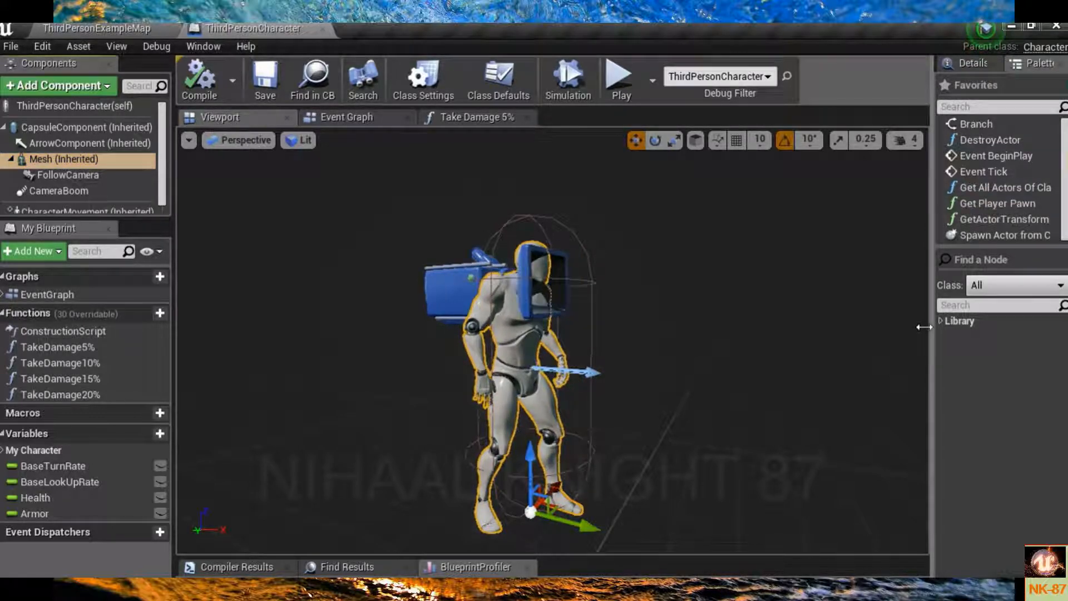
left_click_drag(933, 357, 759, 366)
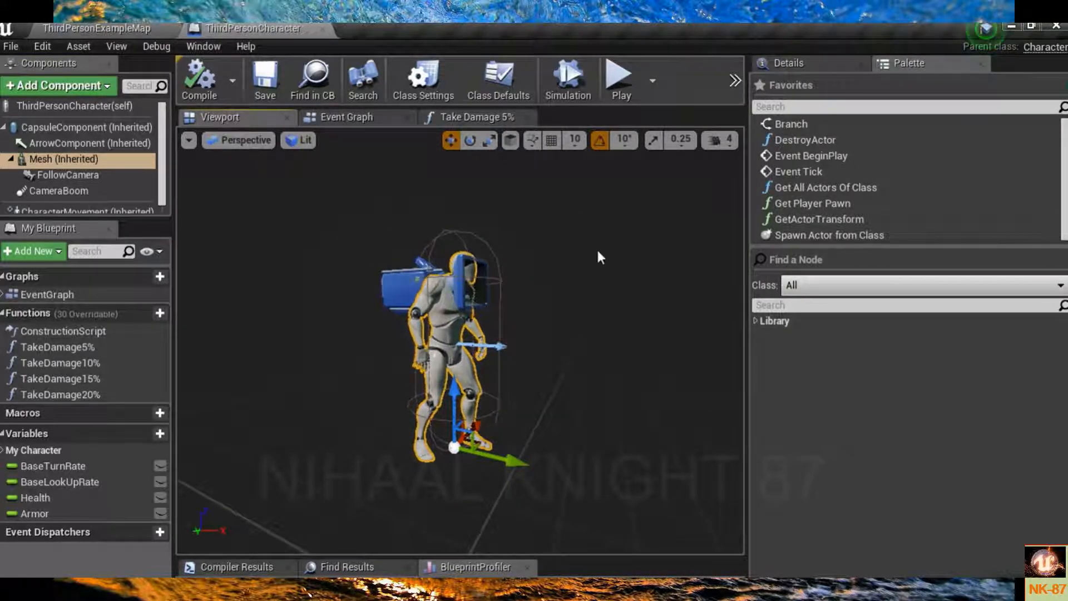
left_click(787, 65)
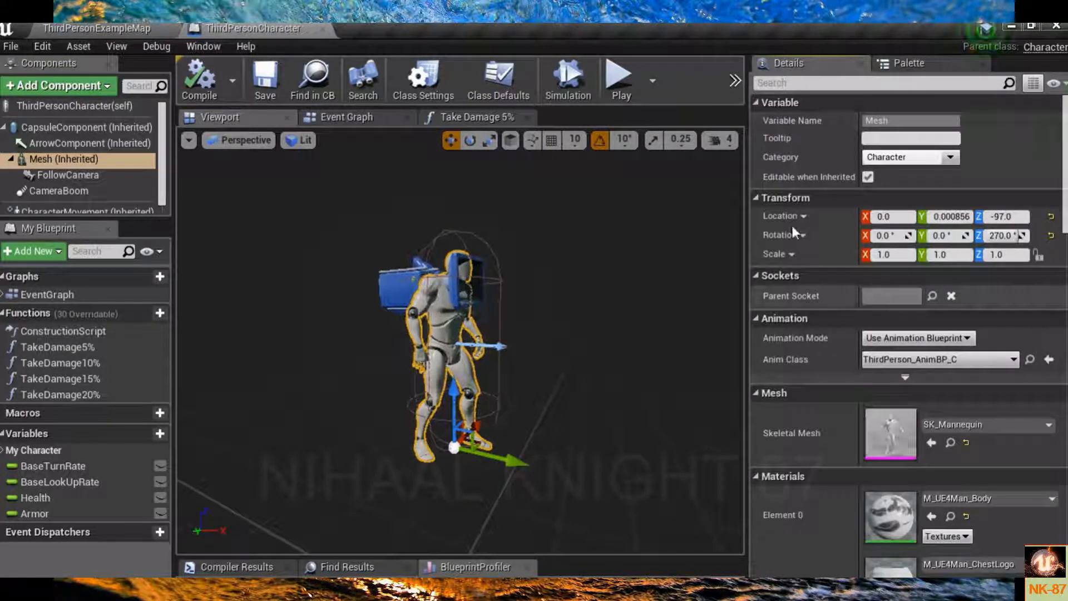
left_click(64, 159)
scroll(938, 400, "down", 3)
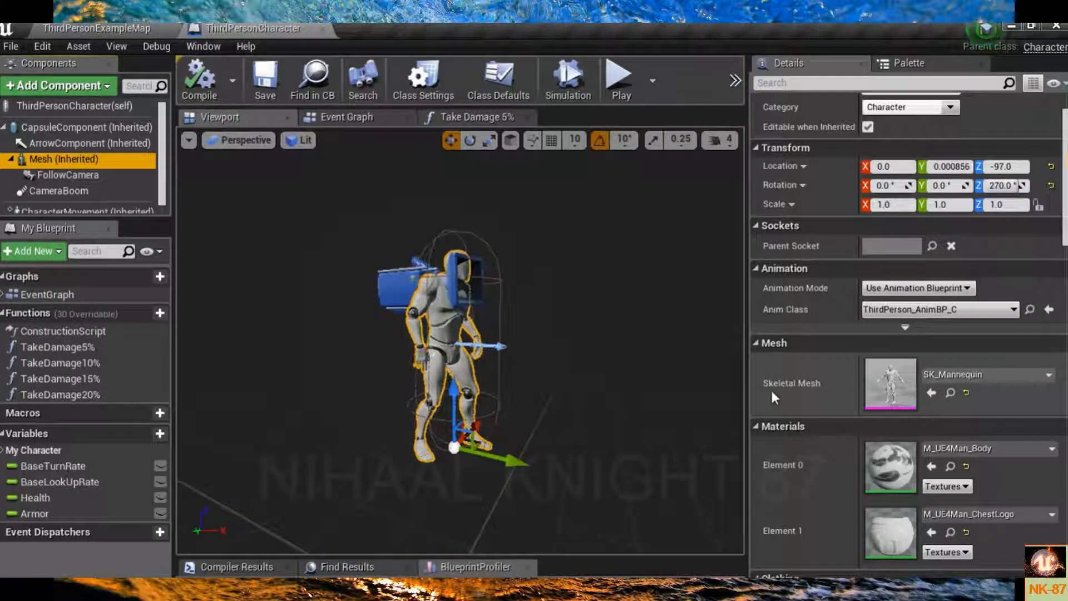
left_click(996, 375)
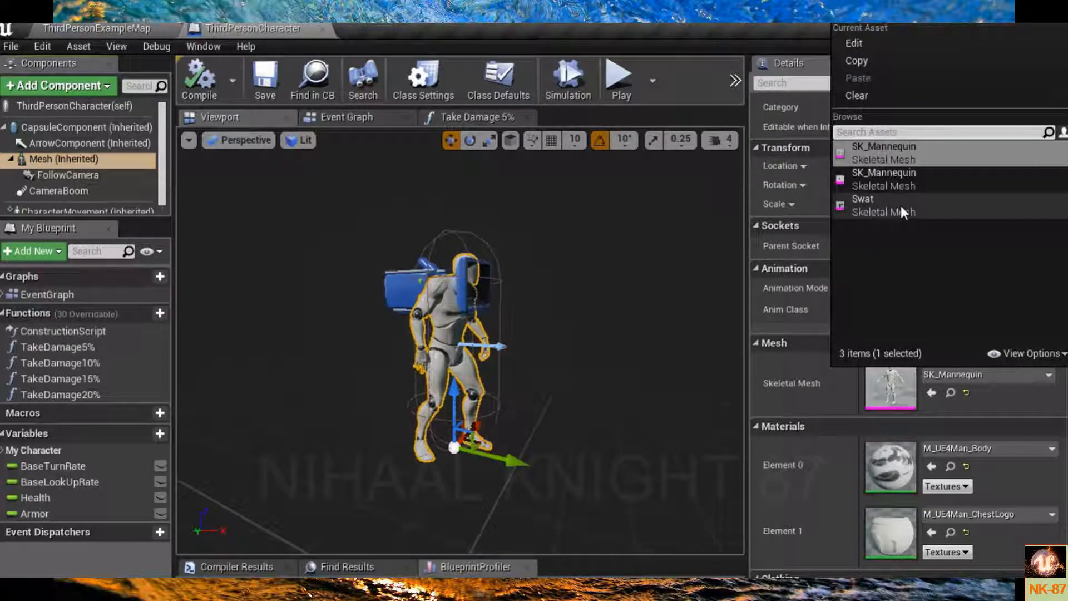
left_click(916, 208)
right_click_drag(461, 340, 423, 334)
left_click_drag(434, 339, 577, 326)
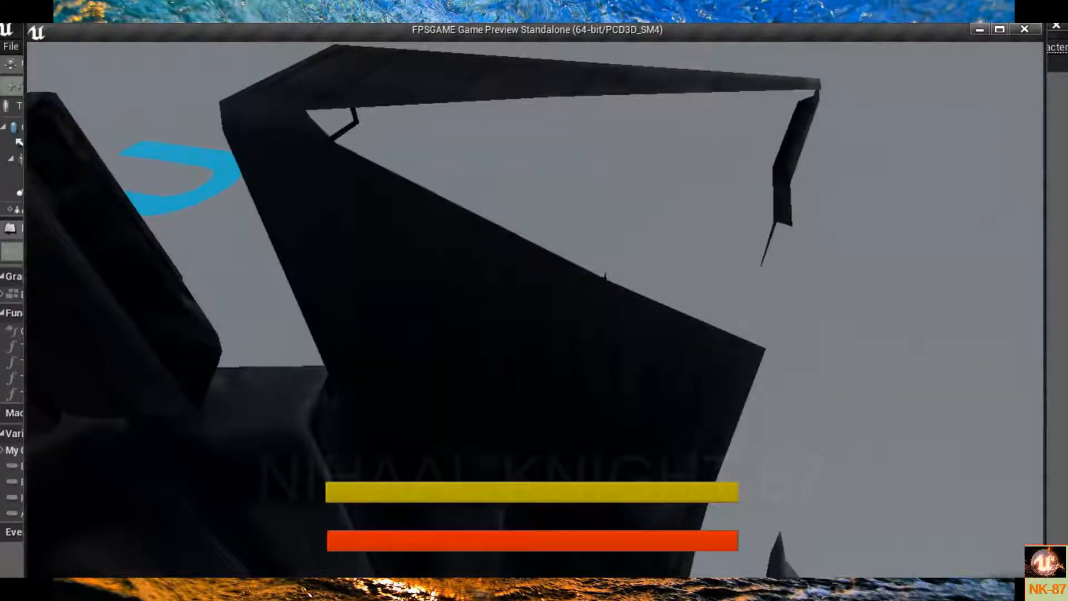
- Play-test the level with the Swat mesh and end the play session
key("Escape")
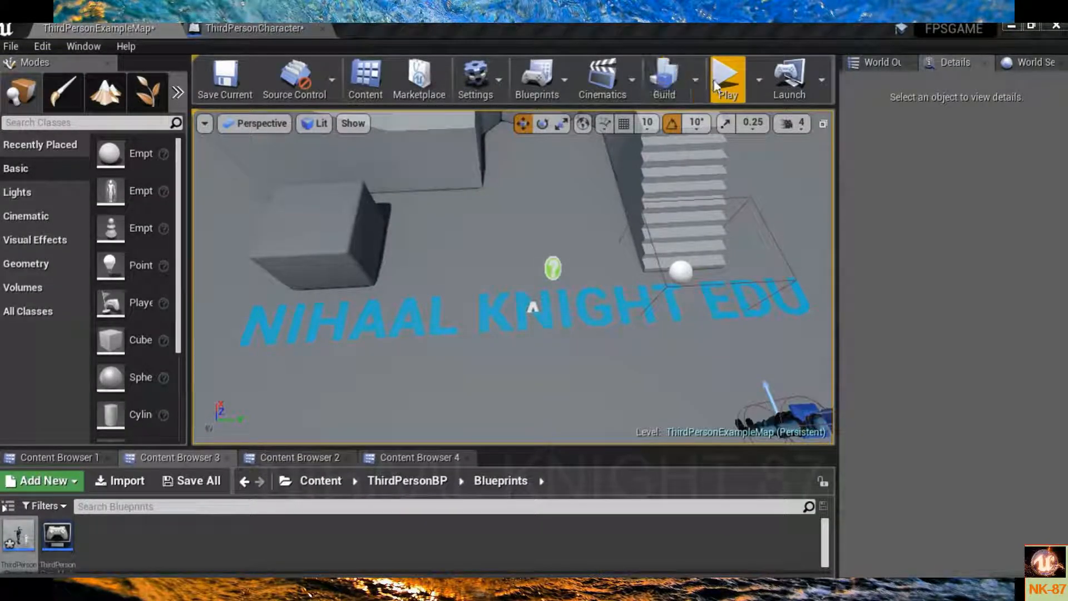
left_click(717, 87)
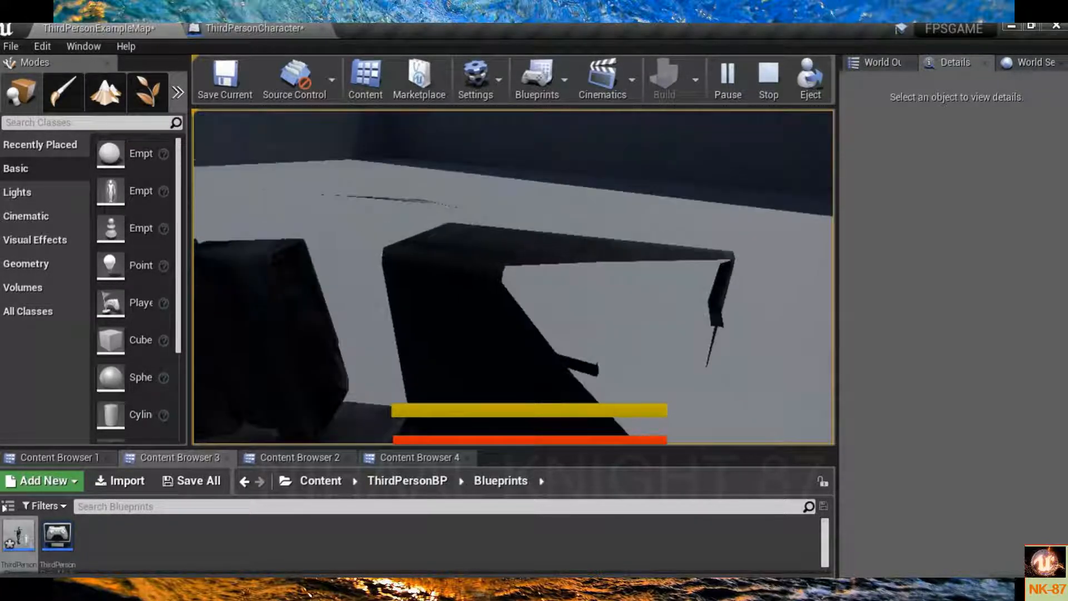
key("Escape")
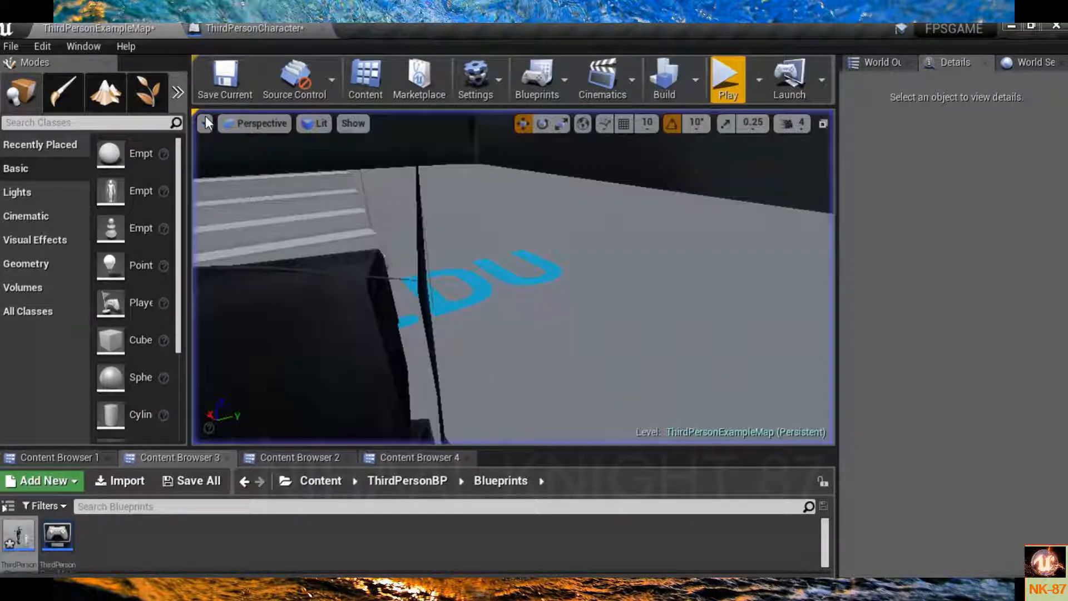
- Set the Anim Class of ThirdPersonCharacter's Mesh component to Swat_BP and briefly play-test the result
left_click(272, 25)
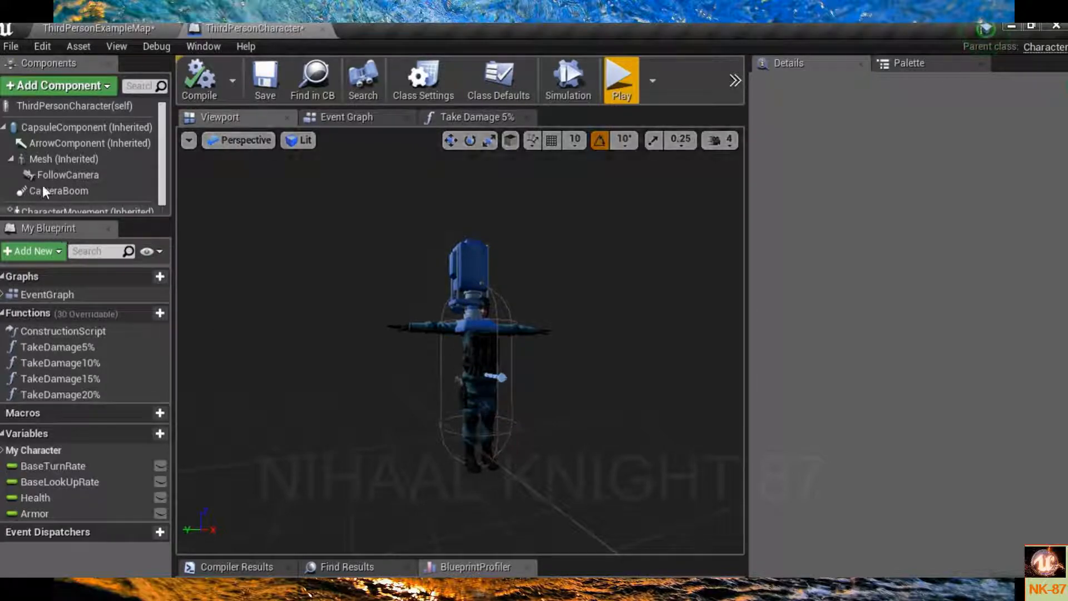
left_click(67, 160)
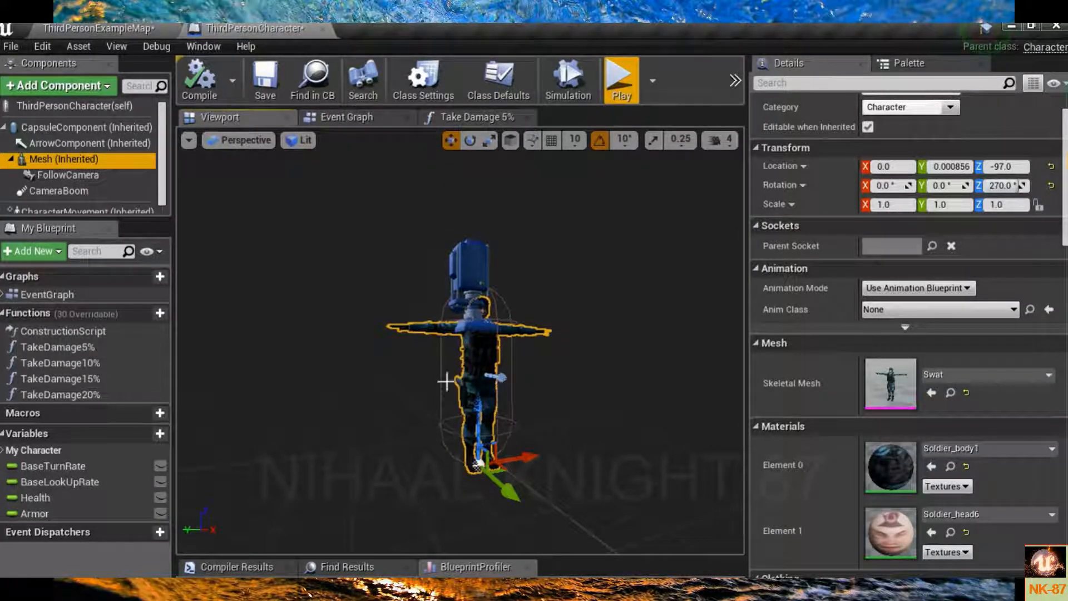
scroll(912, 431, "up", 2)
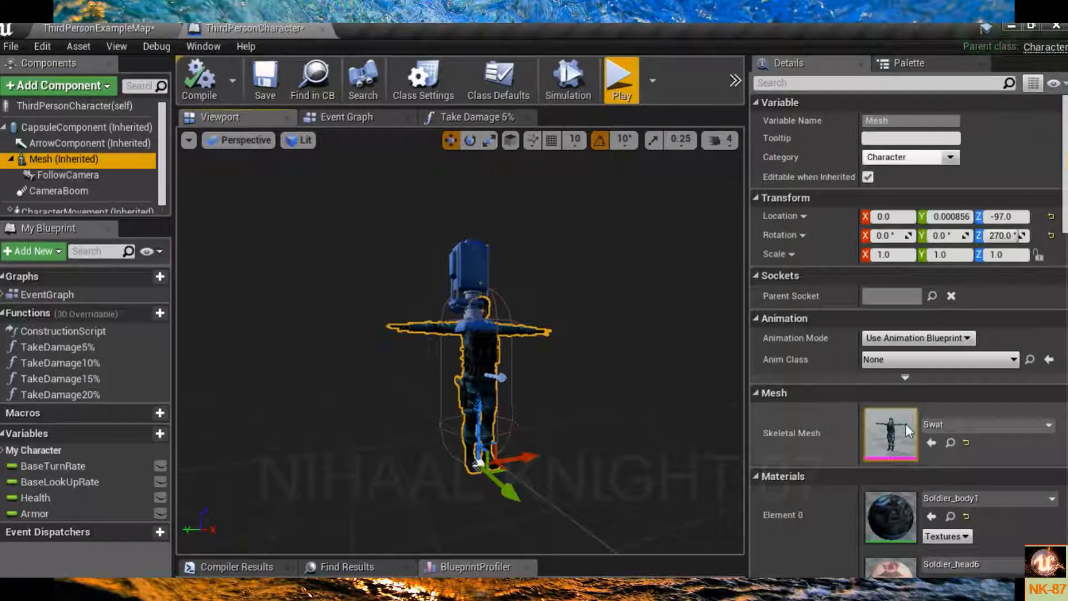
left_click(920, 362)
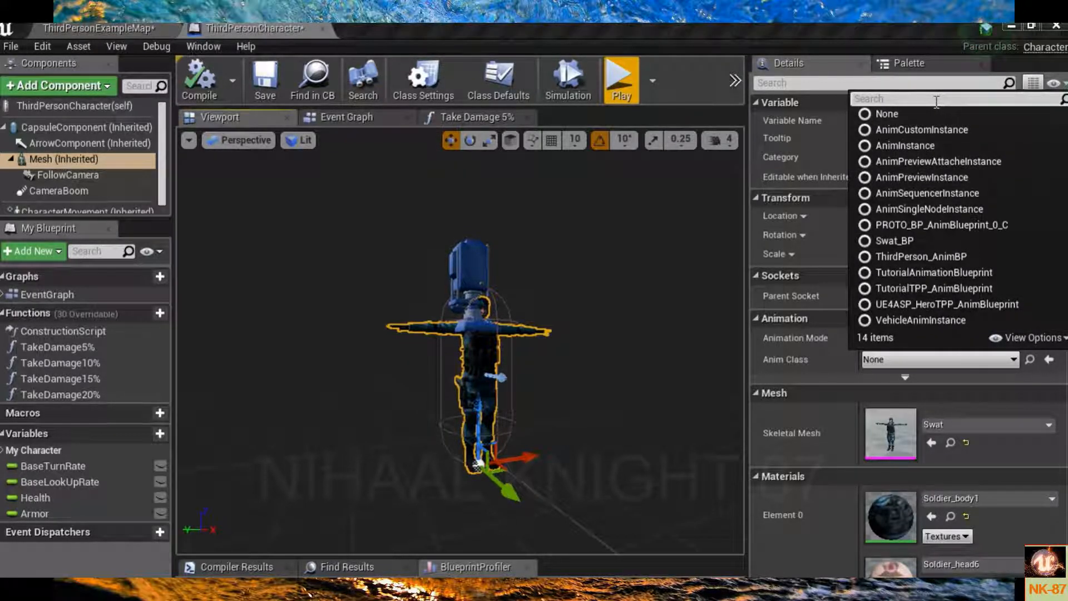
type("swa")
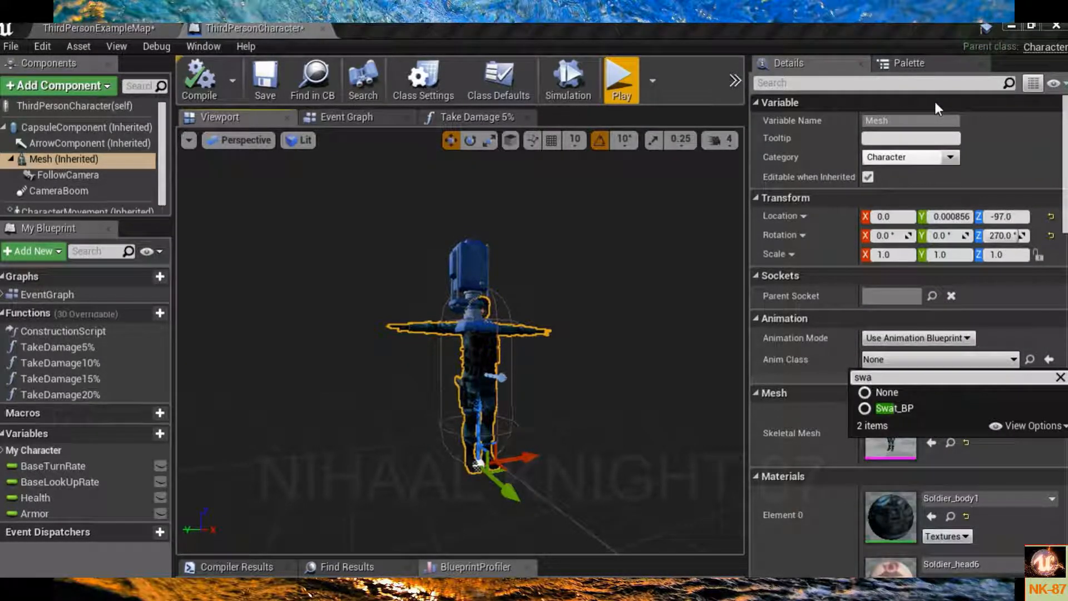
left_click(905, 408)
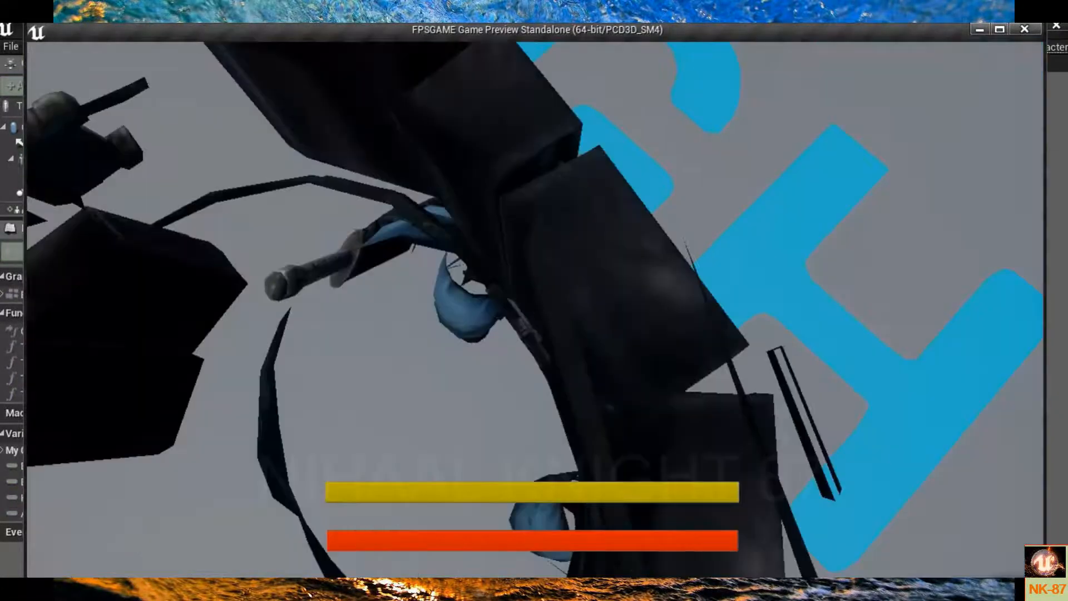
key("Escape")
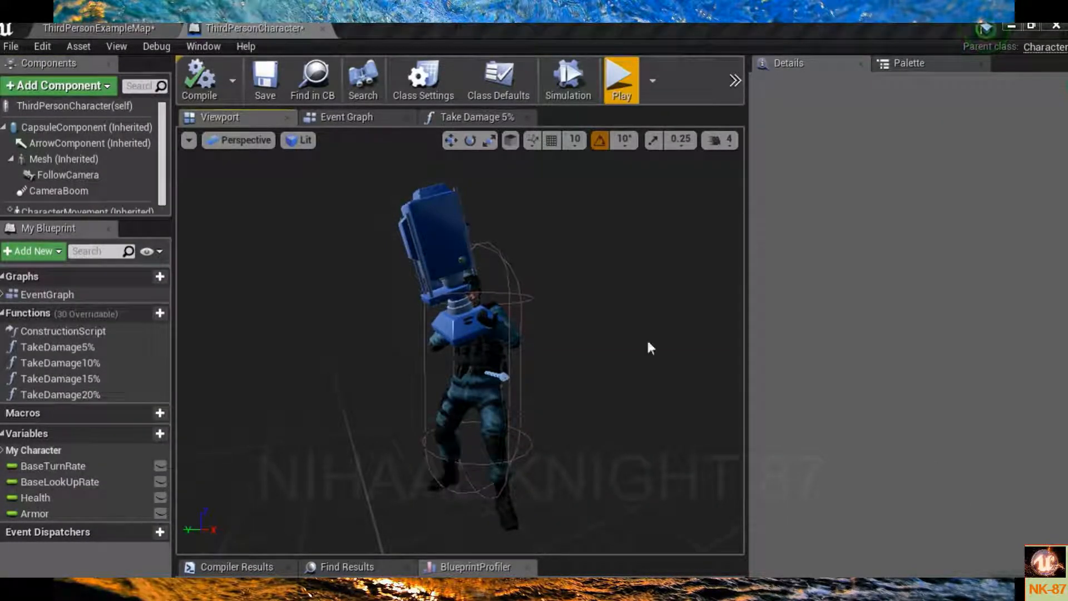
- Reset FollowCamera's location to 0, 0, 0, rotate it to about 65.96, 90, 165.96 degrees, and compile and save the blueprint
left_click(433, 217)
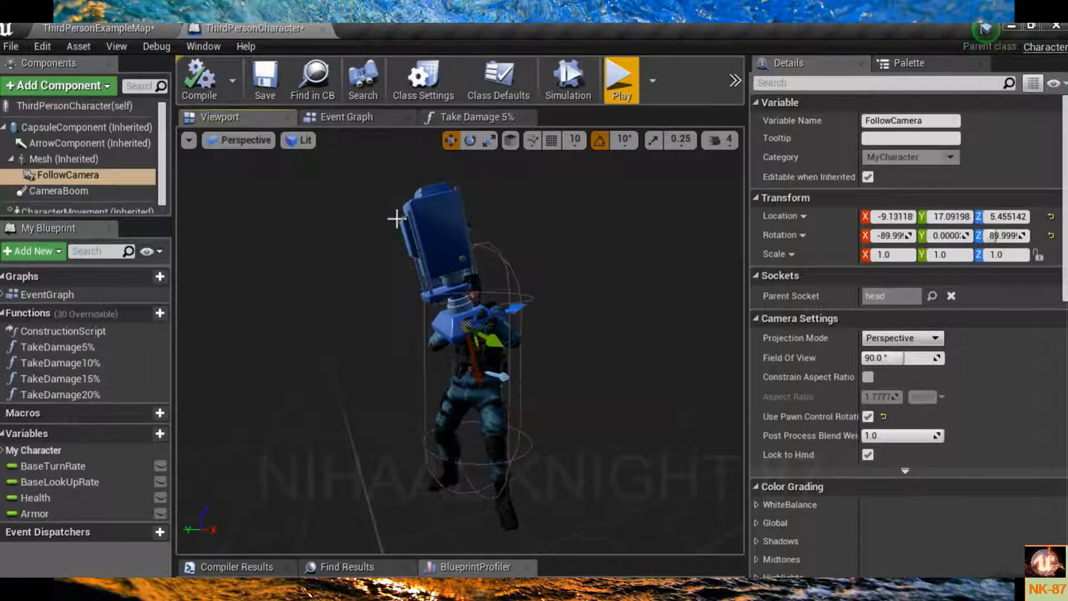
left_click(89, 175)
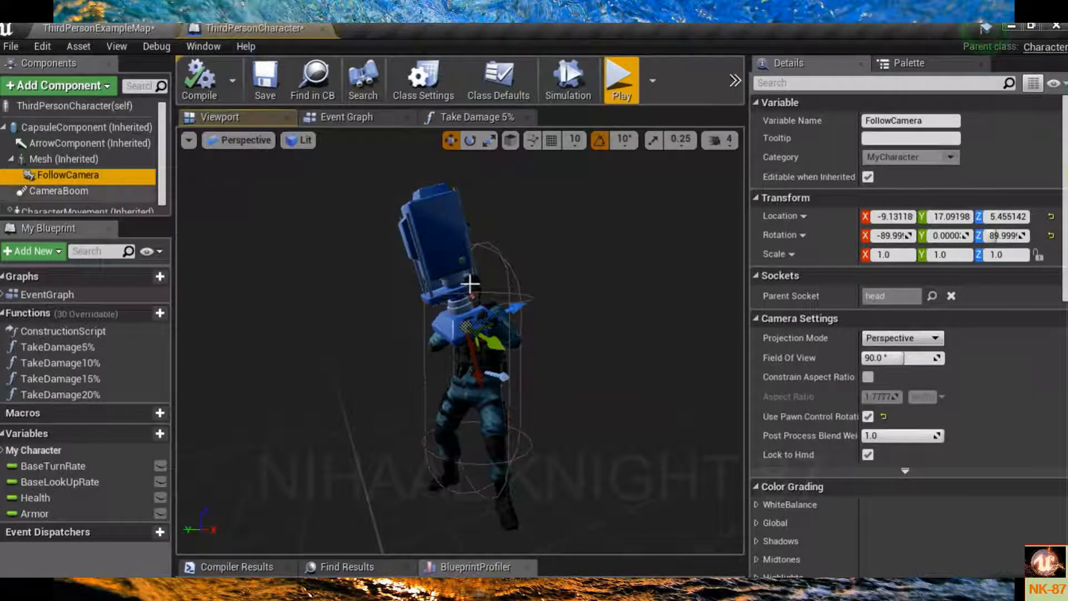
left_click(885, 235)
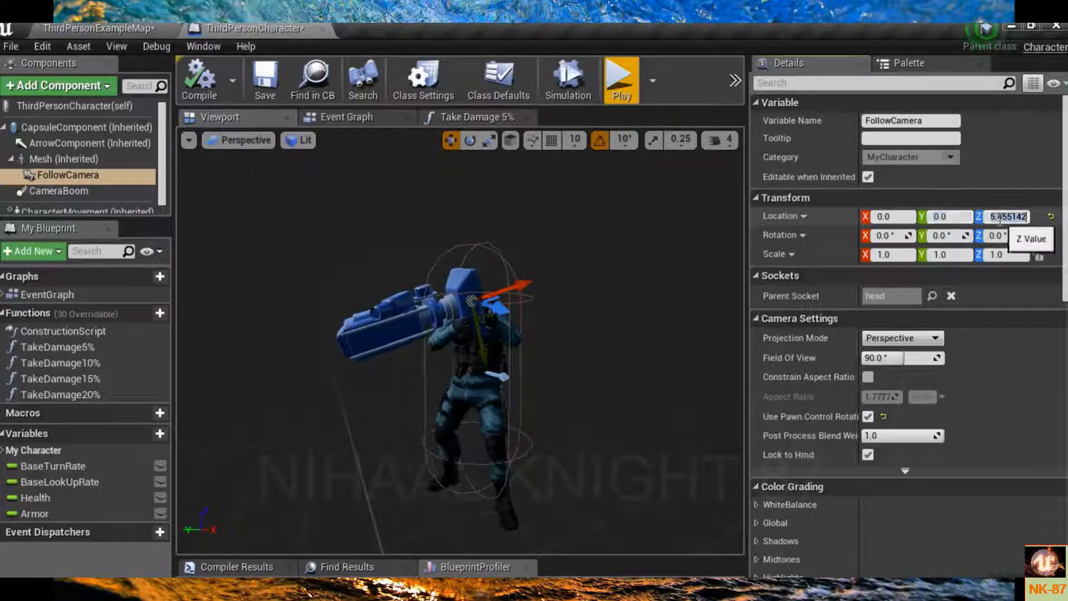
key("Return")
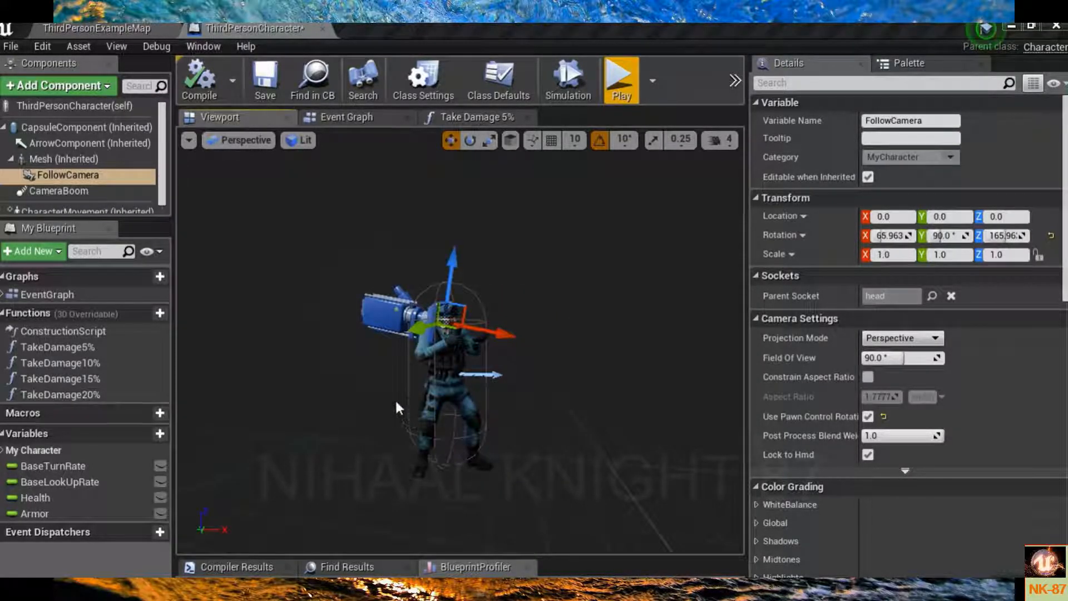
middle_click_drag(397, 408, 446, 406)
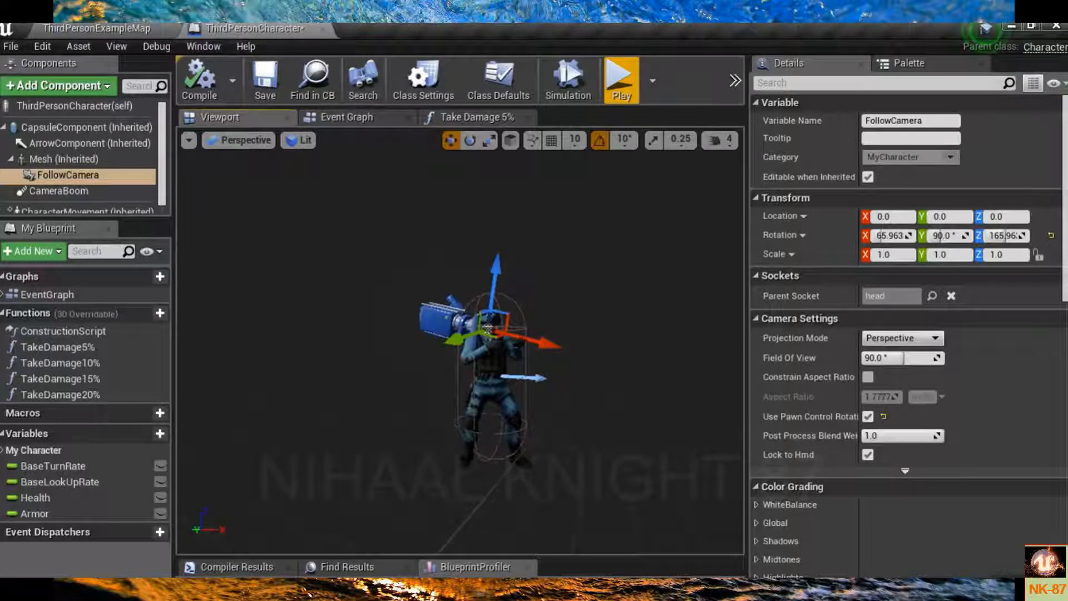
left_click(62, 31)
left_click(249, 28)
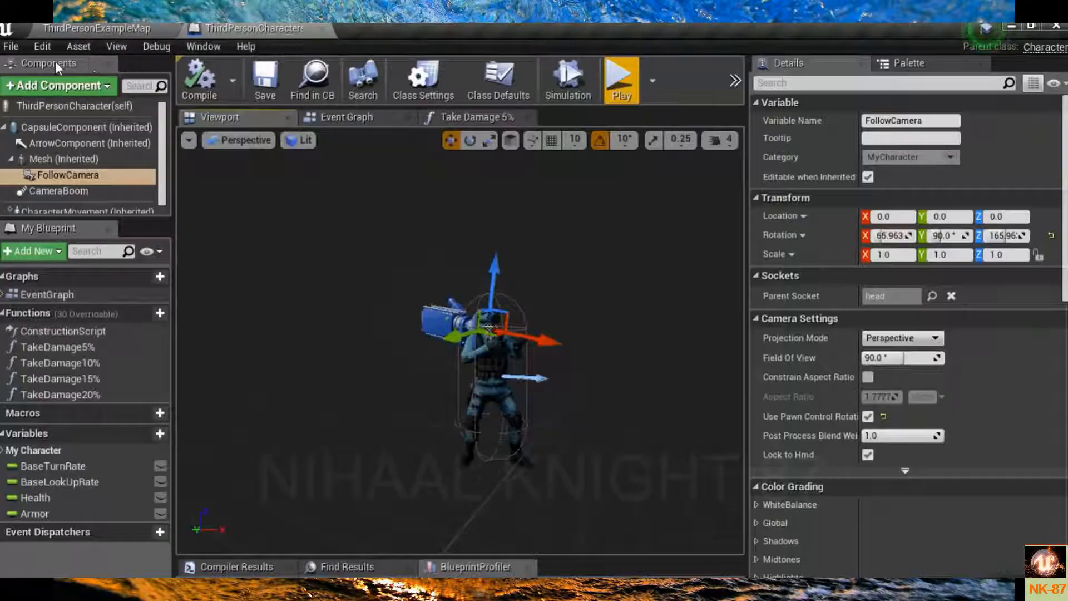
left_click(210, 82)
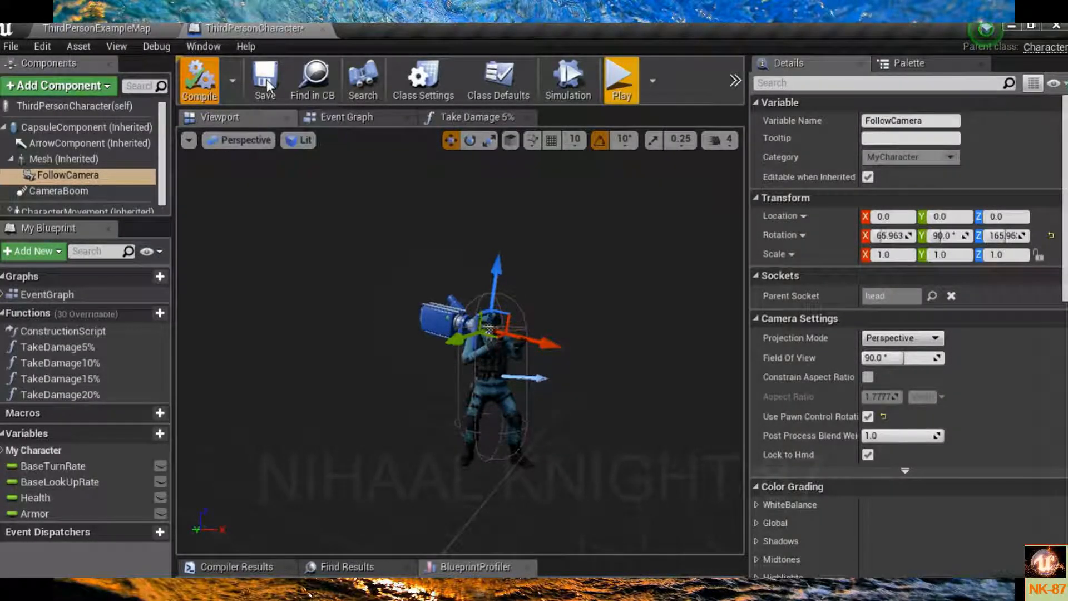
left_click(265, 78)
- Play-test the level with the reoriented FollowCamera and end the play session
left_click(99, 28)
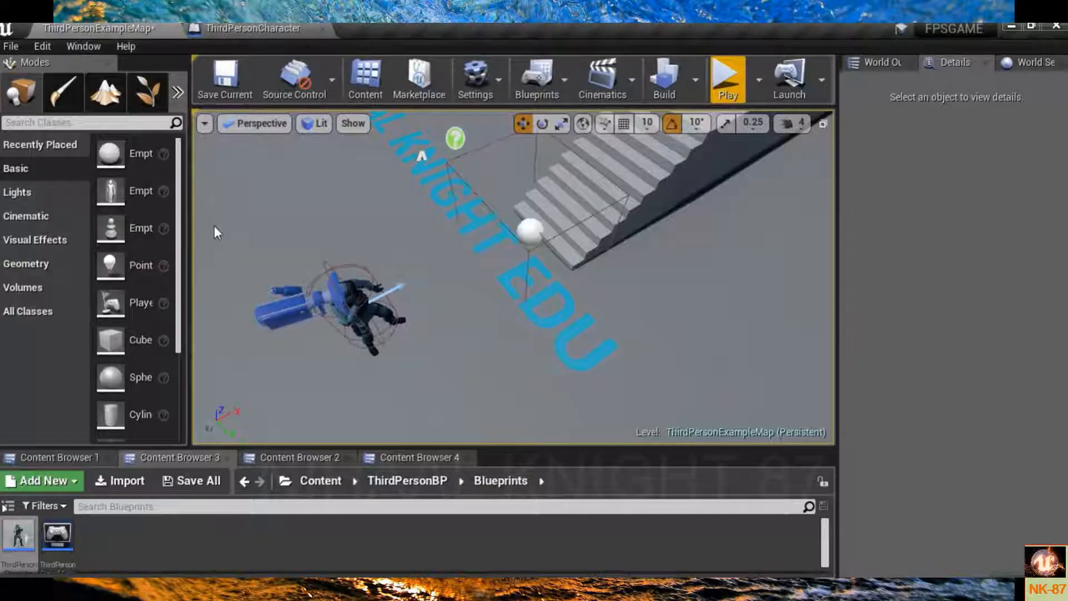
left_click(726, 77)
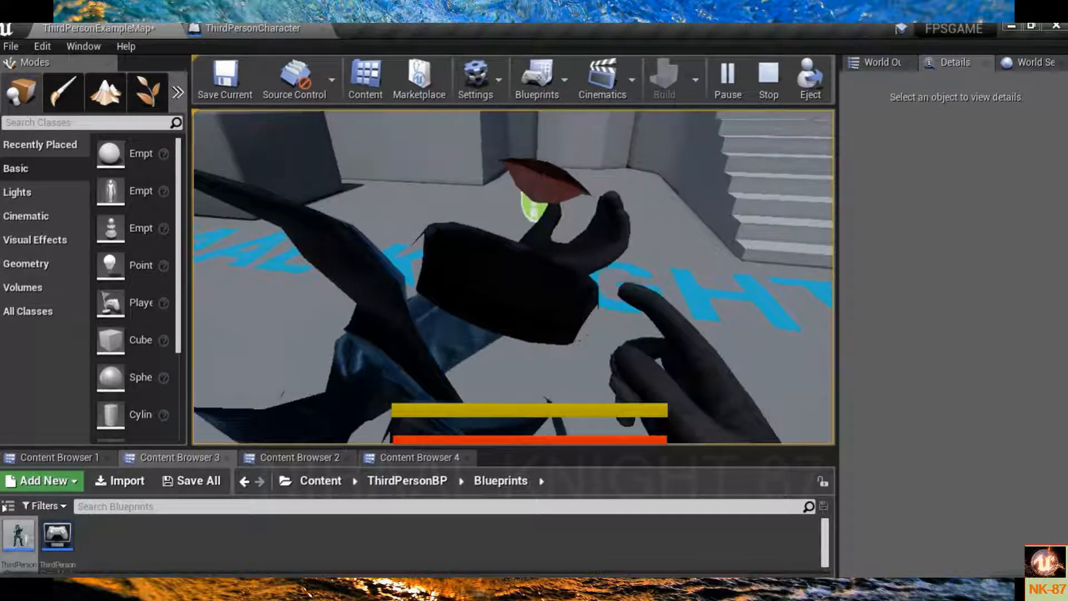
key("Escape")
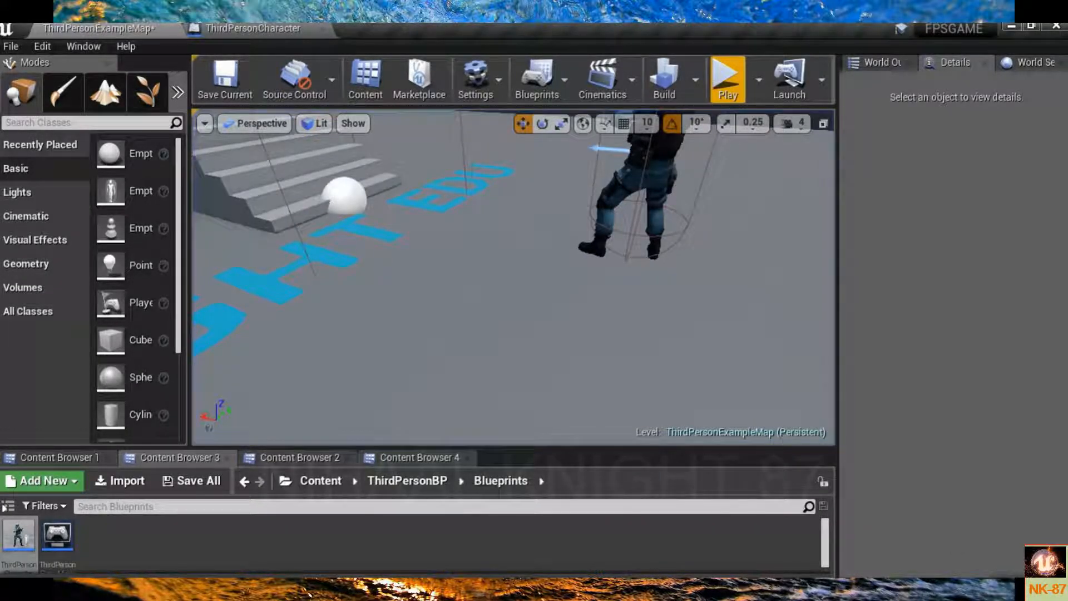
- In ThirdPersonCharacter, move FollowCamera to about -9.46, 1.52, 10.44 in front of the face and rotate it to about -180, 80, -80 degrees
left_click(253, 28)
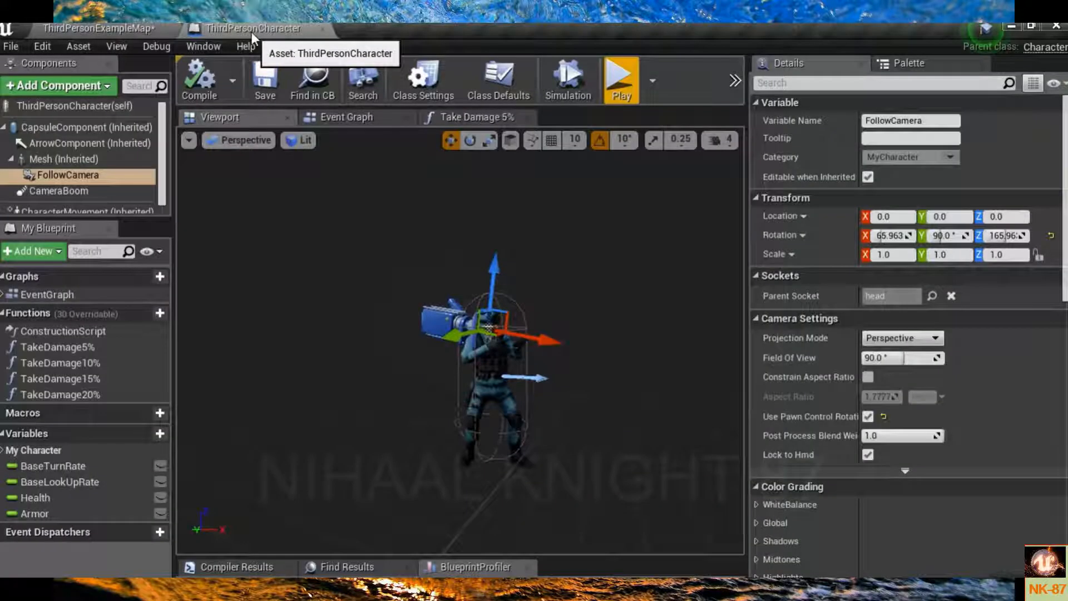
left_click_drag(461, 356, 478, 306)
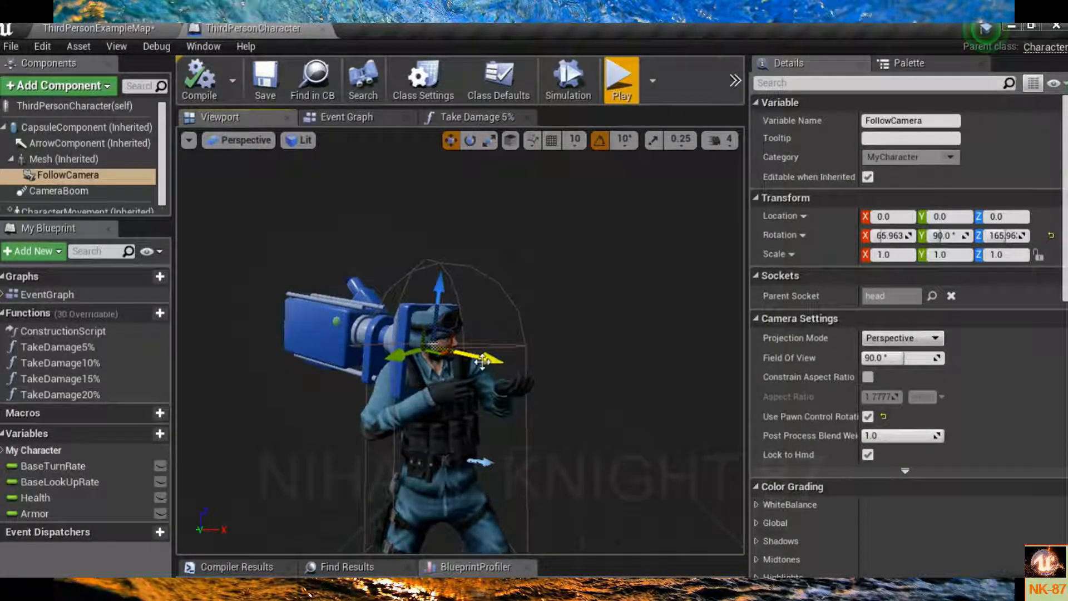
left_click_drag(527, 372, 535, 372)
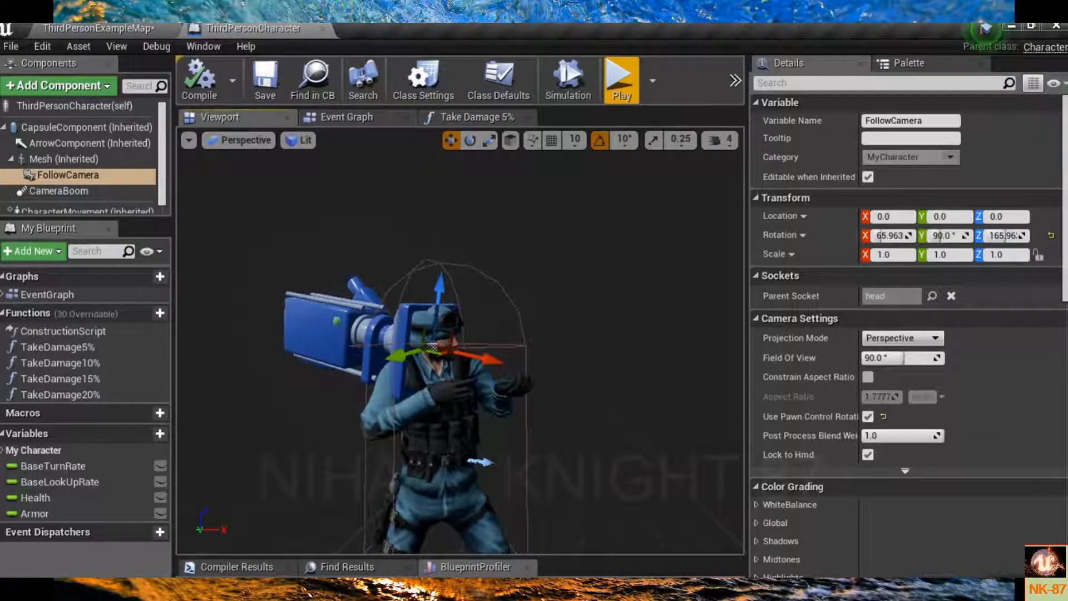
left_click(621, 81)
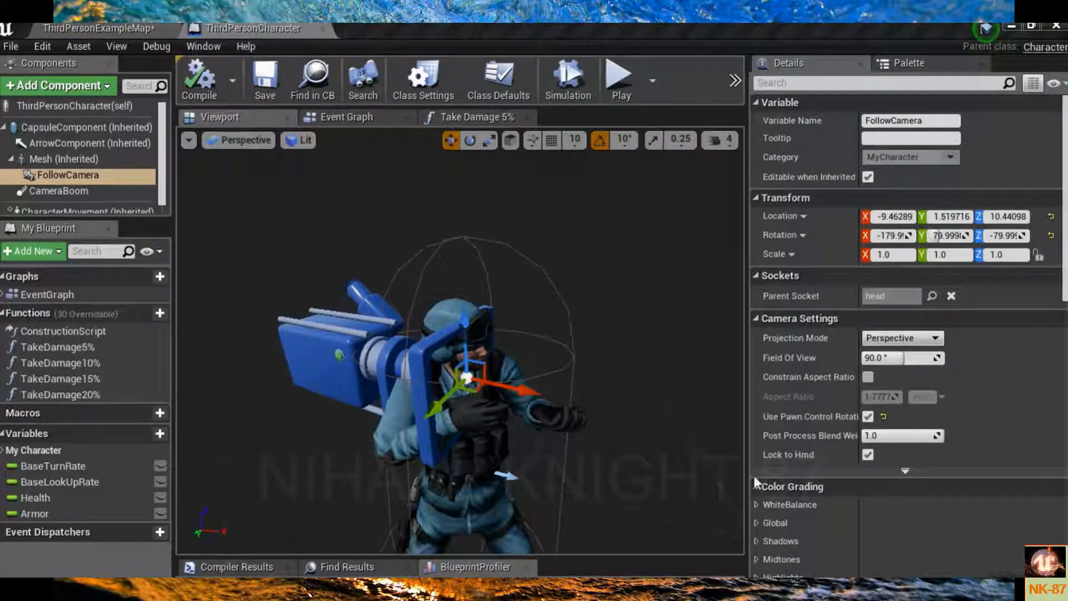
- Scale the character's Mesh component uniformly to about 1.117, and compile and save the blueprint
left_click_drag(625, 381, 625, 412)
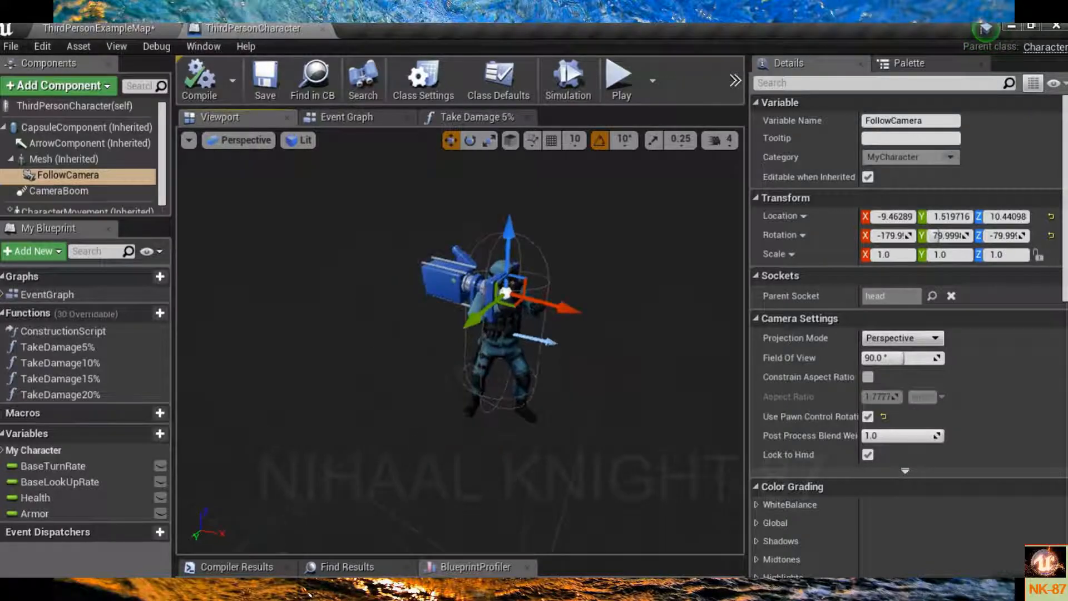
scroll(461, 340, "up", 3)
left_click_drag(460, 340, 539, 354)
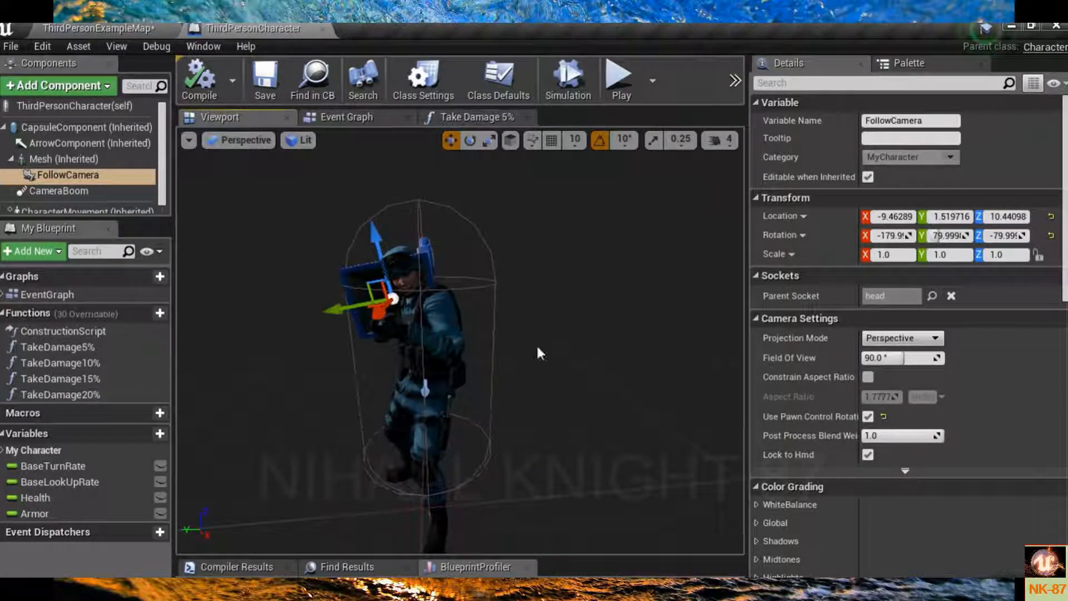
left_click(429, 325)
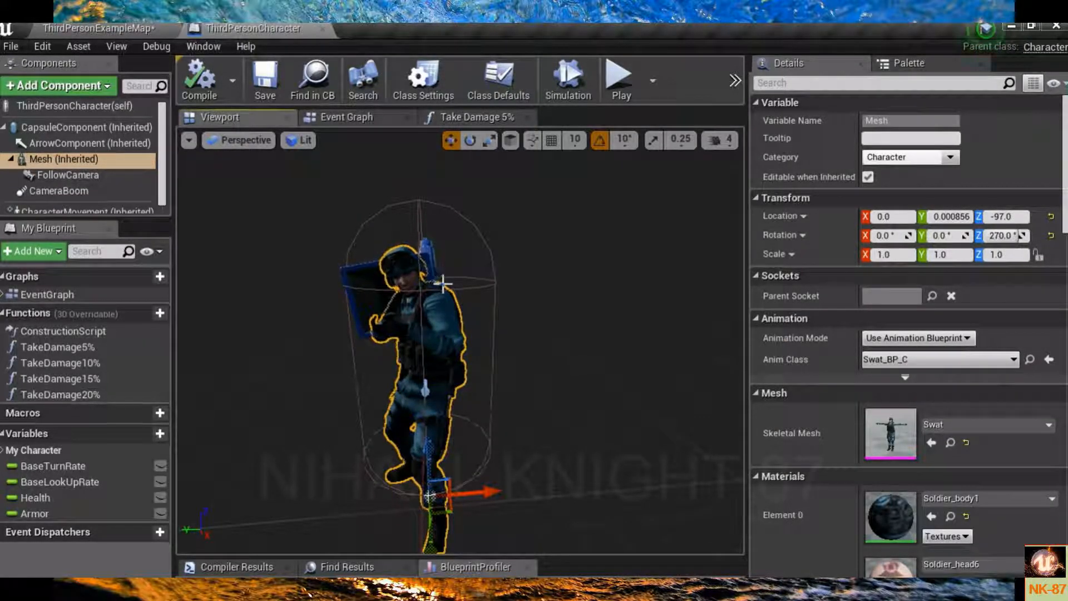
key("e")
key("r")
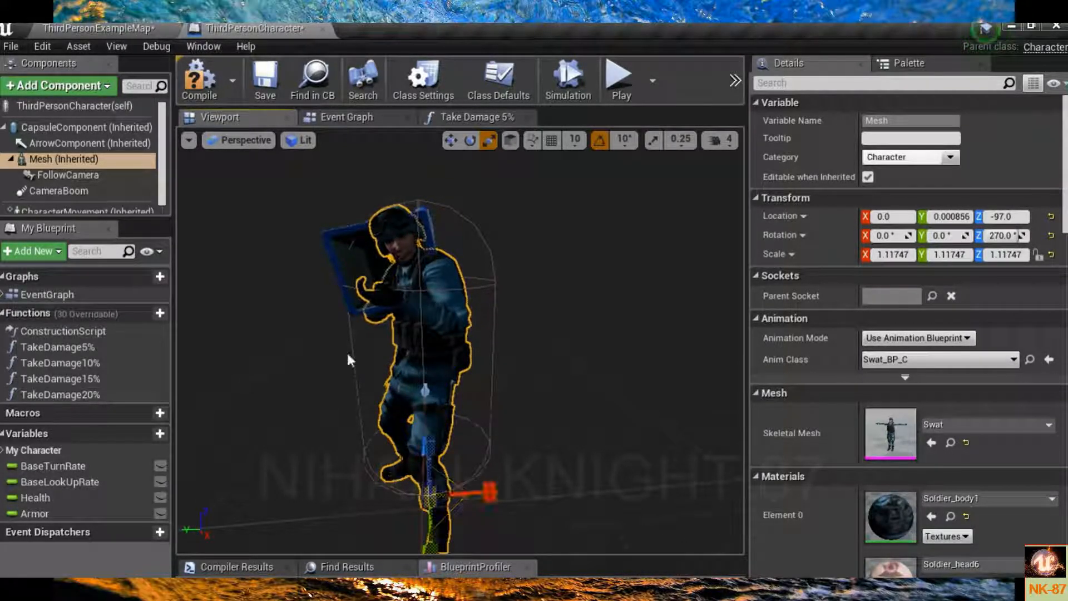
left_click_drag(307, 372, 484, 373)
key("ctrl+s")
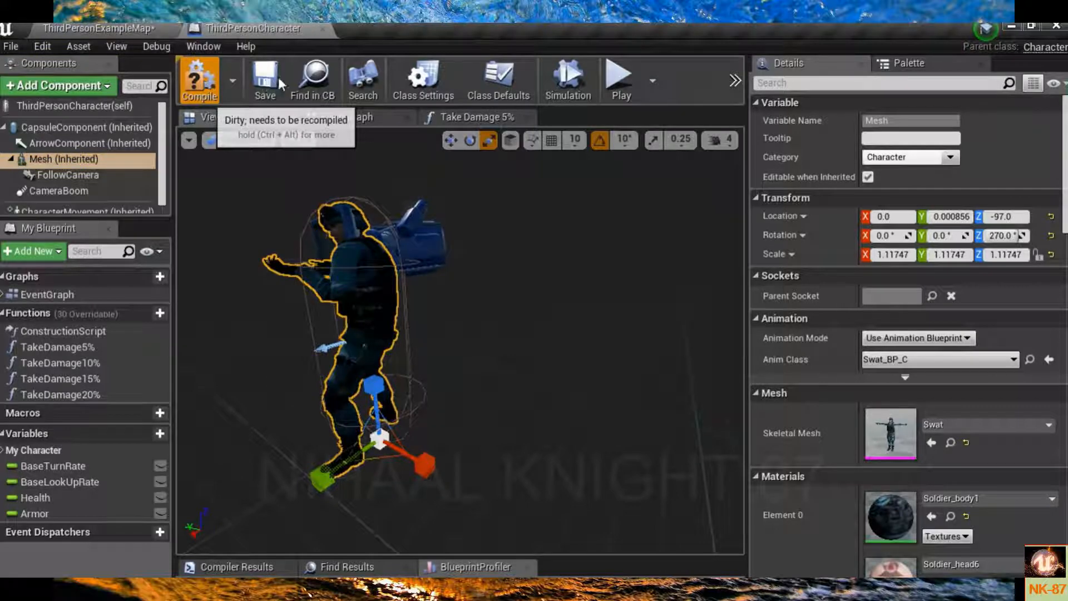
left_click(274, 74)
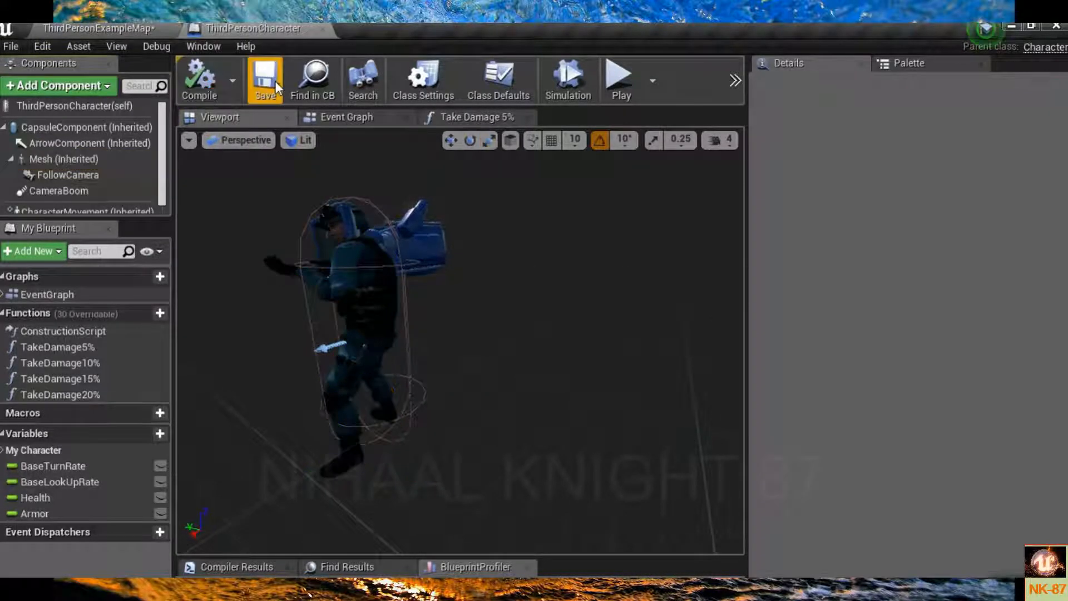
- Play-test ThirdPersonExampleMap with the enlarged character mesh and end the play session
left_click(99, 27)
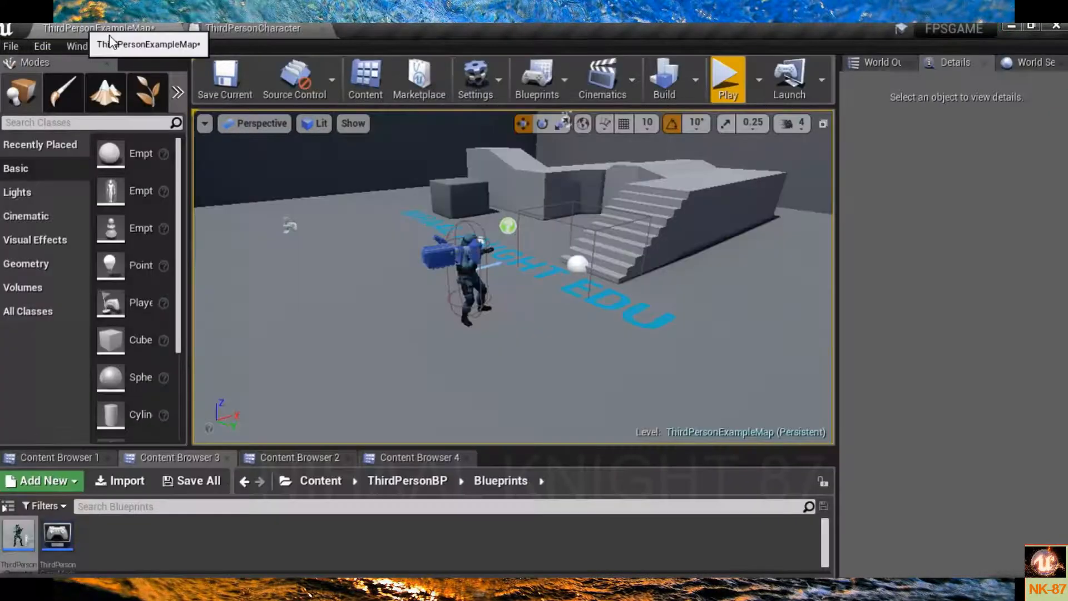
left_click(726, 84)
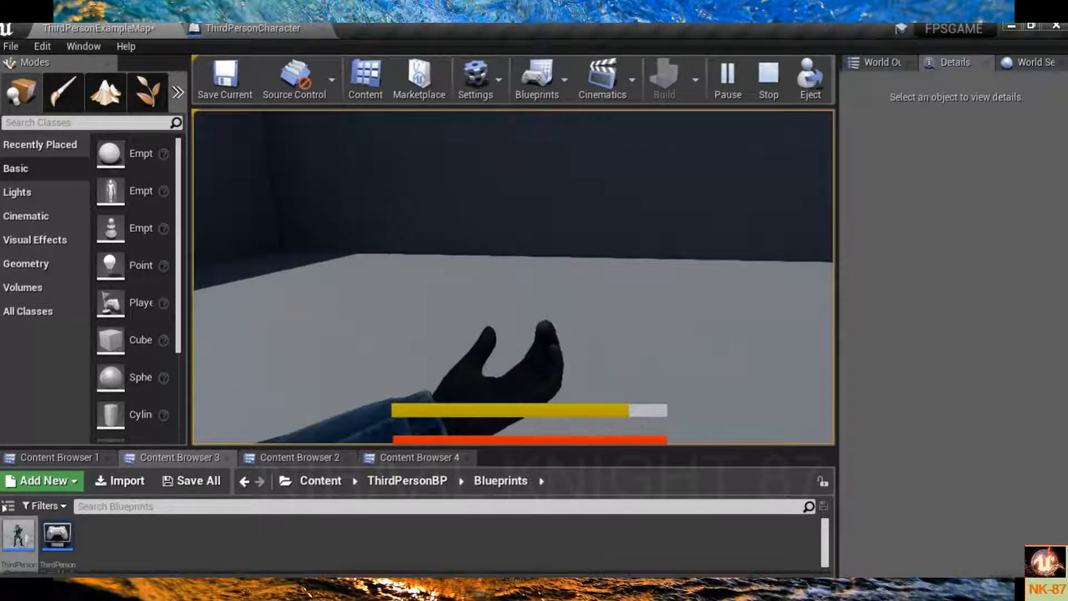
key("Escape")
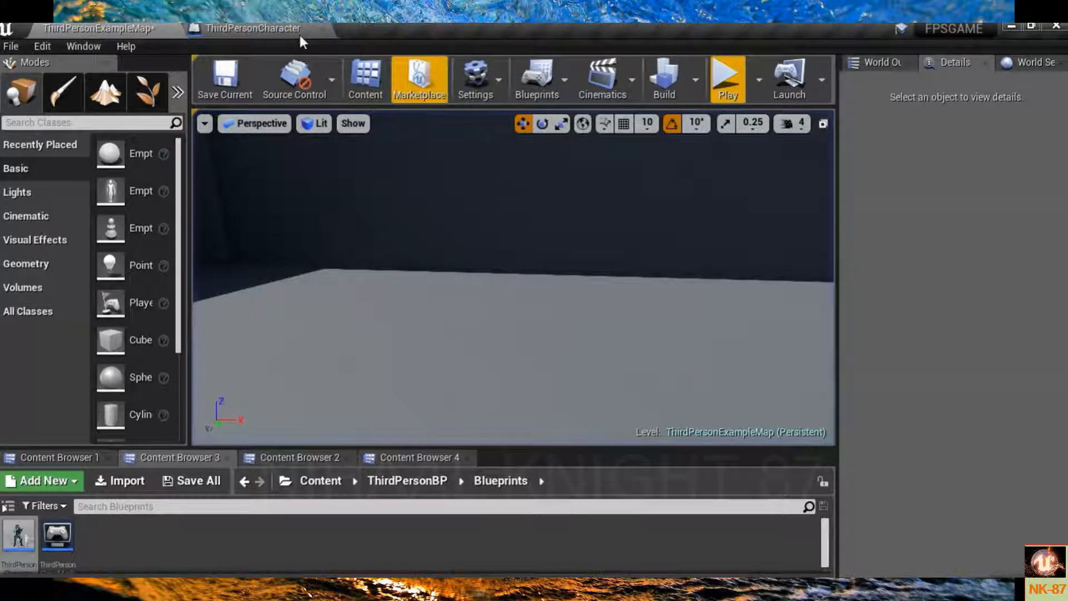
- Set the Interpolation Time of the Direction and Speed axes to 1.0 in the Walk_Run_BS blend space and save it
left_click(78, 457)
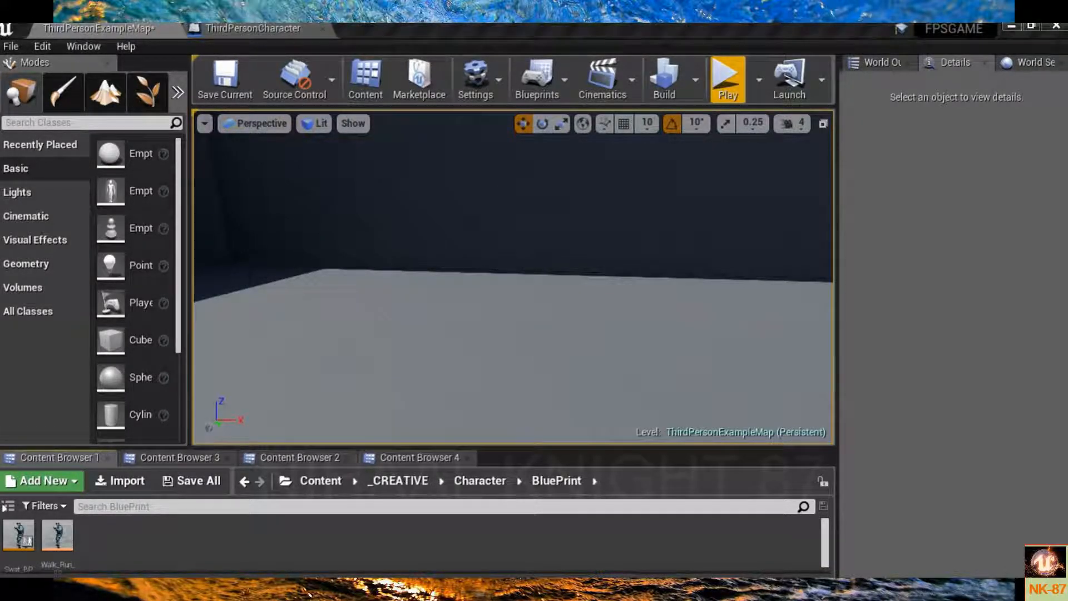
right_click(129, 535)
left_click(90, 546)
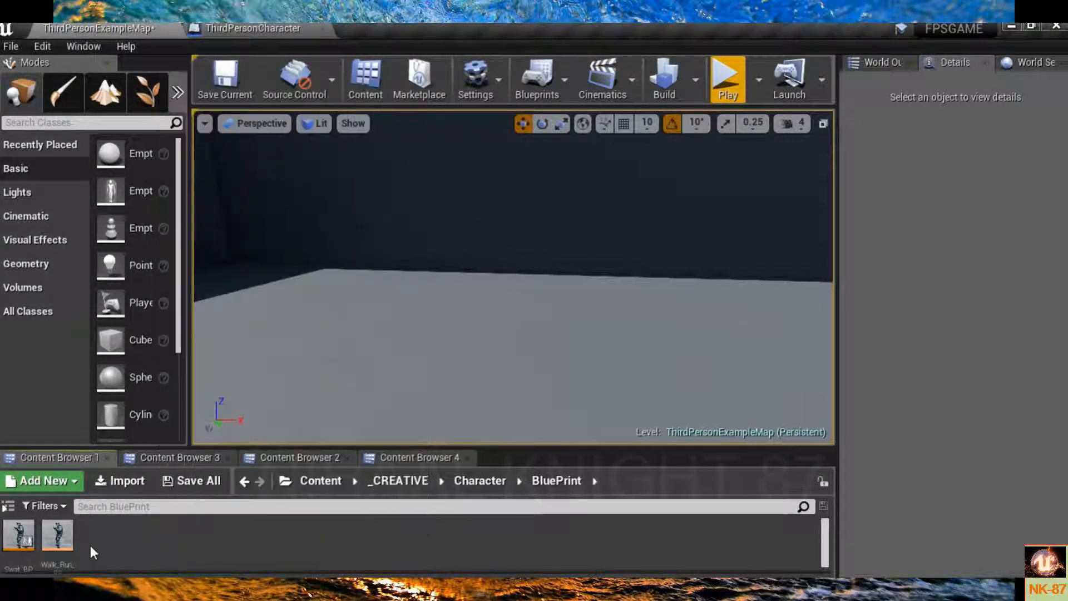
double_click(58, 540)
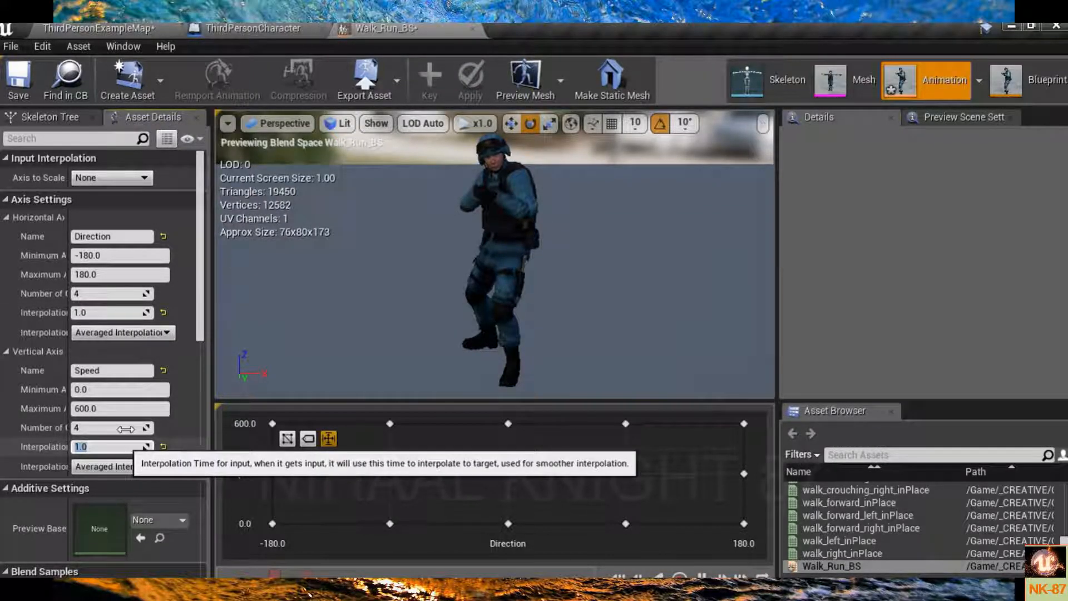
- Play-test the level with the smoothed walk and run blending and end the play session
left_click(136, 31)
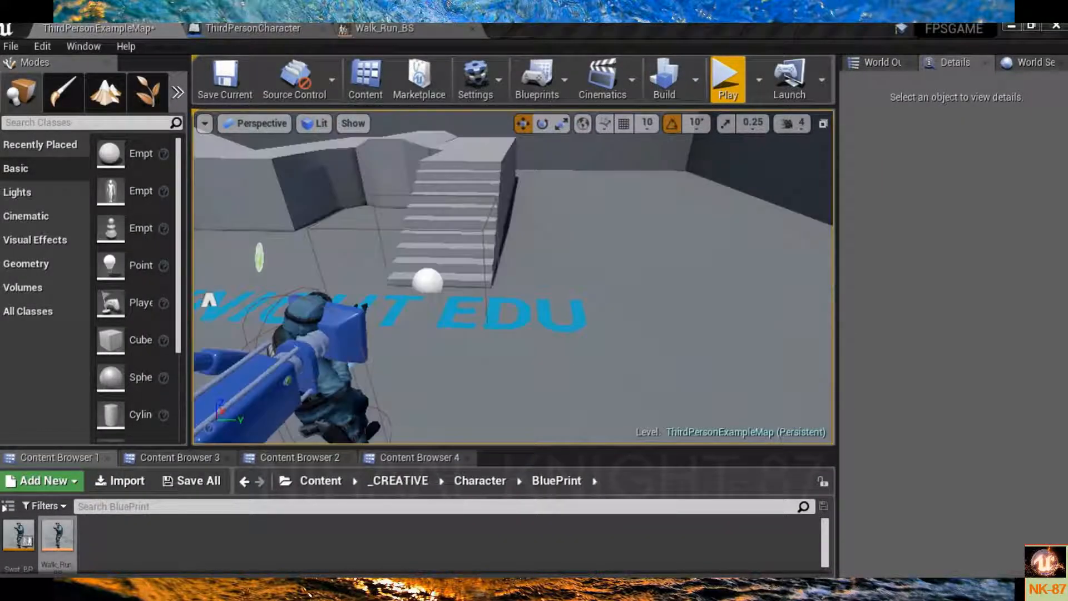
left_click(722, 82)
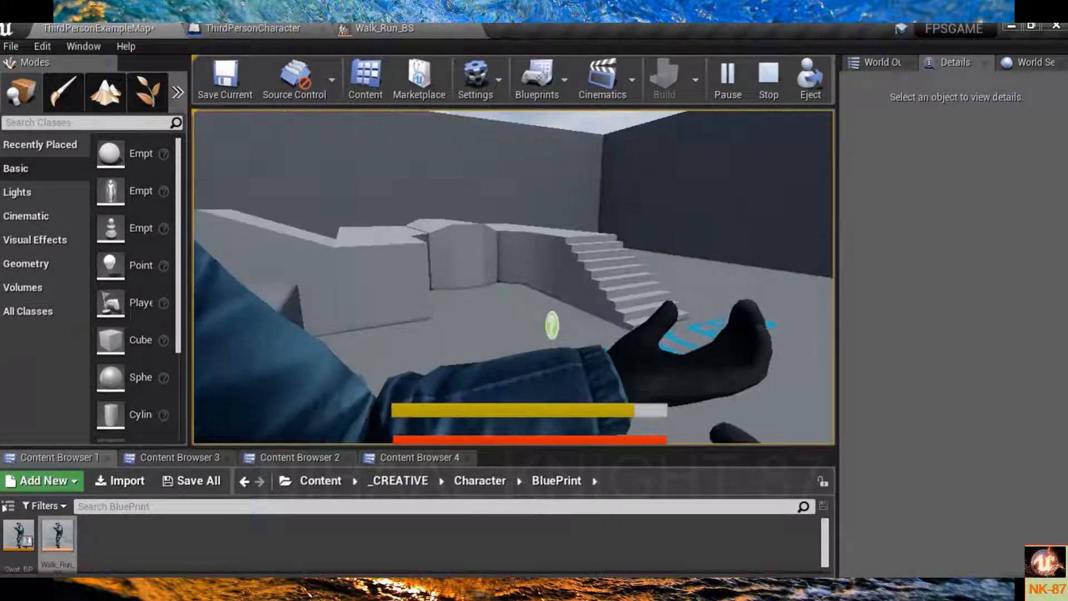
key("Escape")
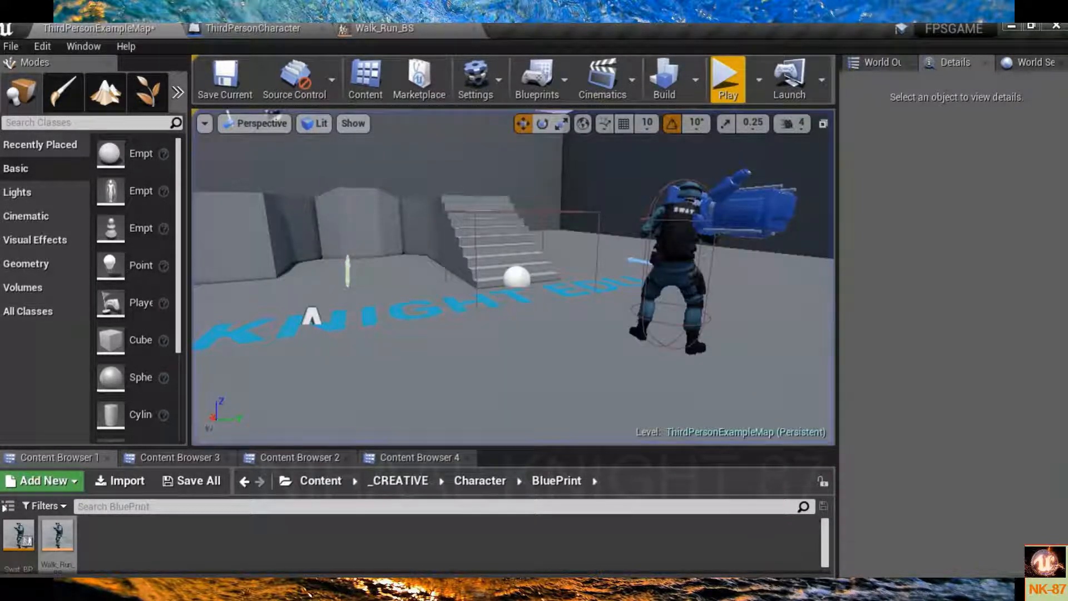